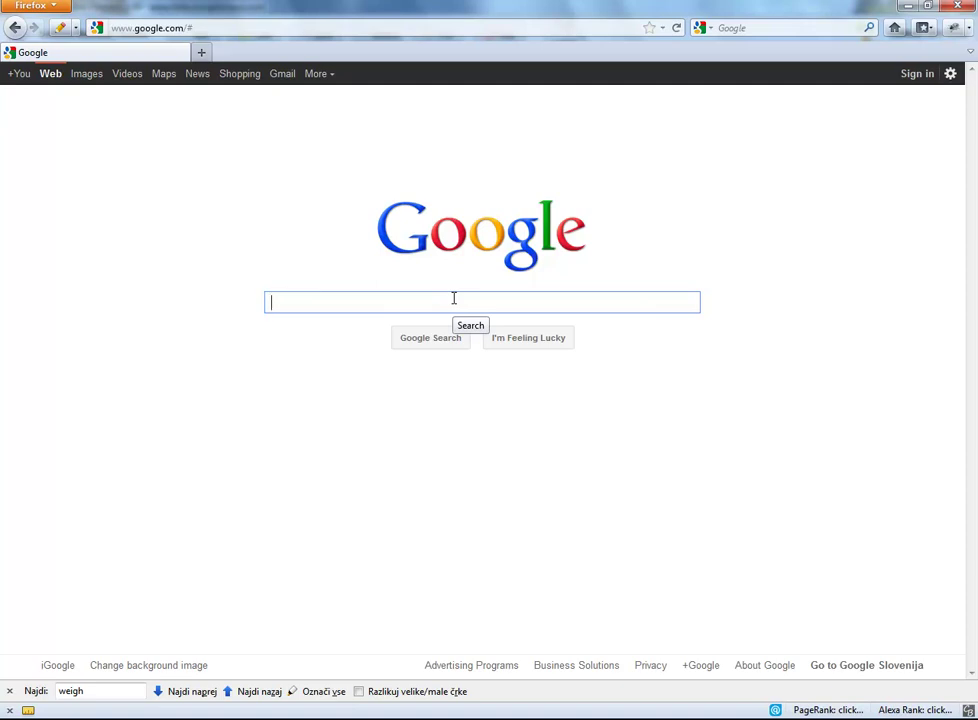
Search Google for "weight loss fast"
{"action": "type", "text": "weig"}
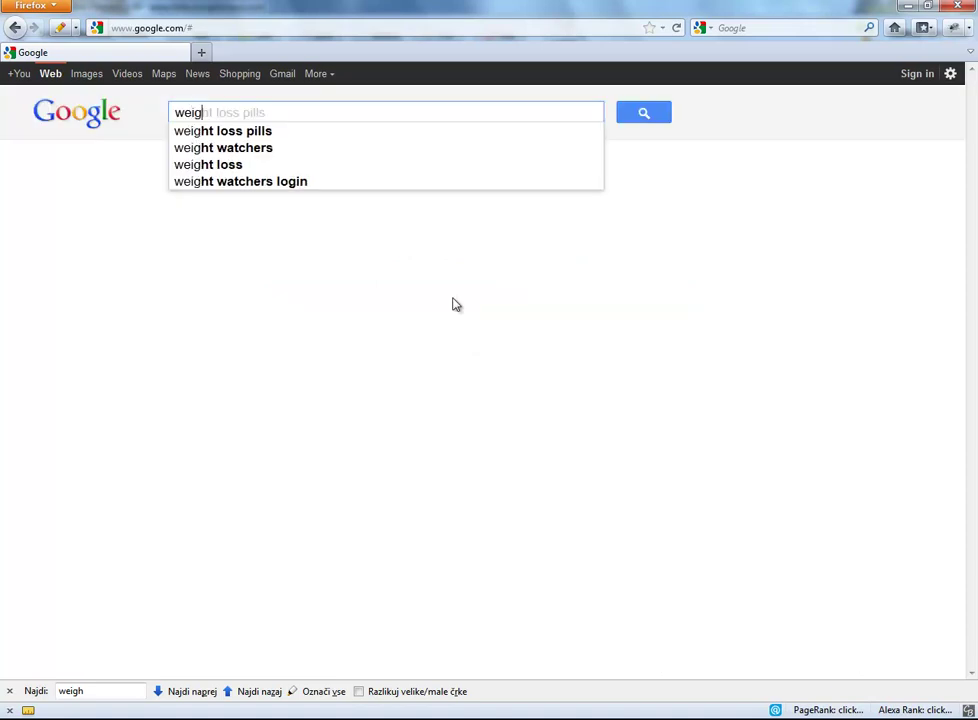
{"action": "type", "text": "ht loss fast"}
{"action": "key", "text": "Return"}
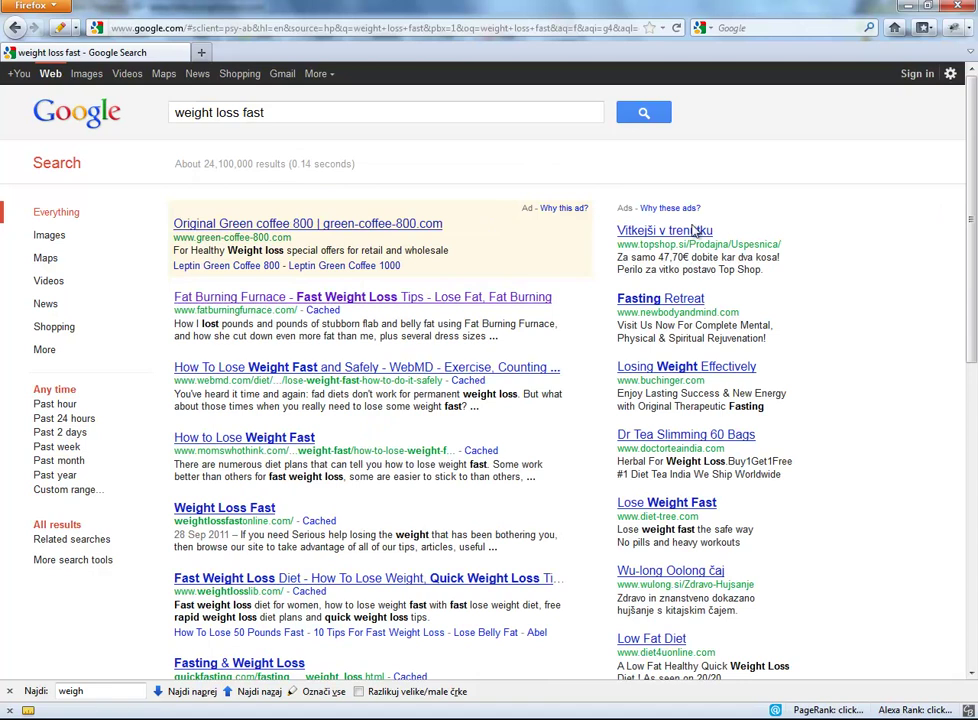
{"action": "left_click_drag", "start_coordinate": [973, 145], "coordinate": [975, 225]}
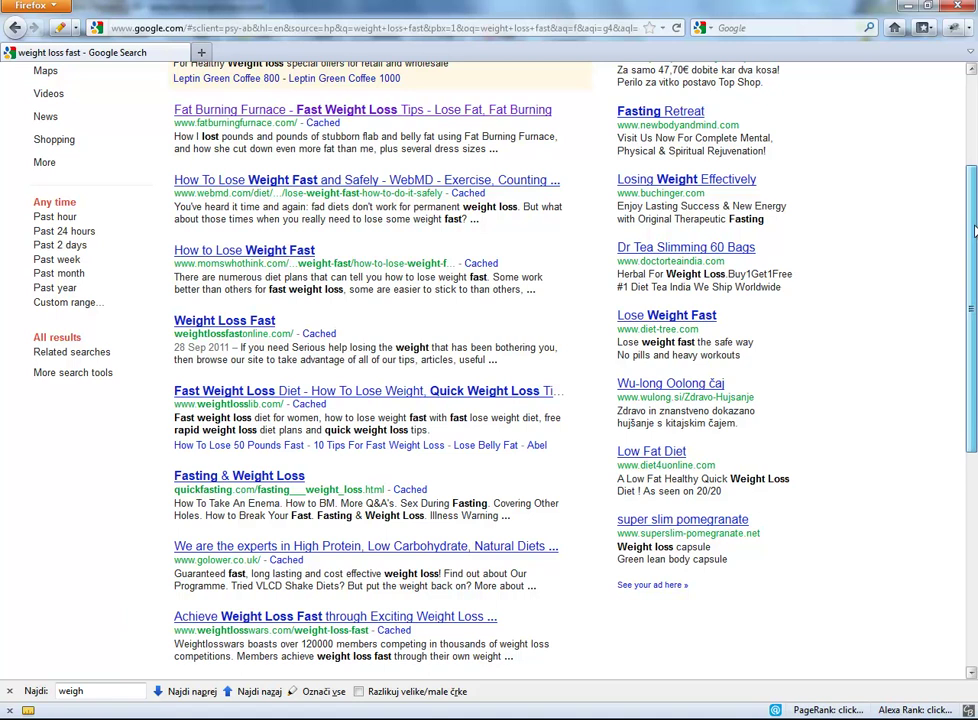
{"action": "left_click_drag", "start_coordinate": [975, 232], "coordinate": [973, 438]}
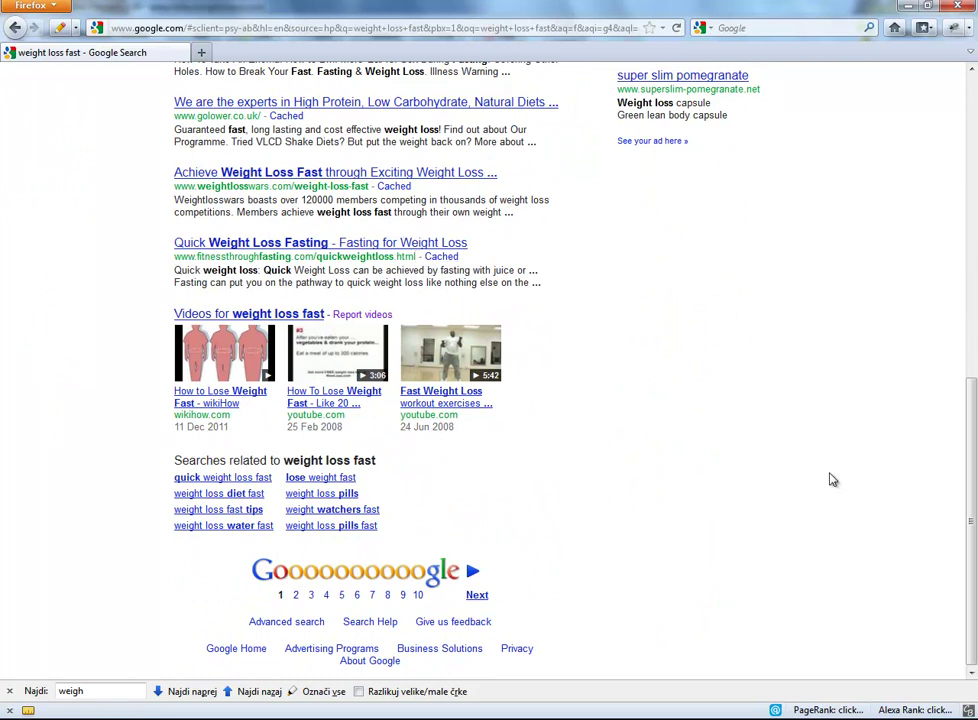
{"action": "left_click_drag", "start_coordinate": [973, 440], "coordinate": [973, 123]}
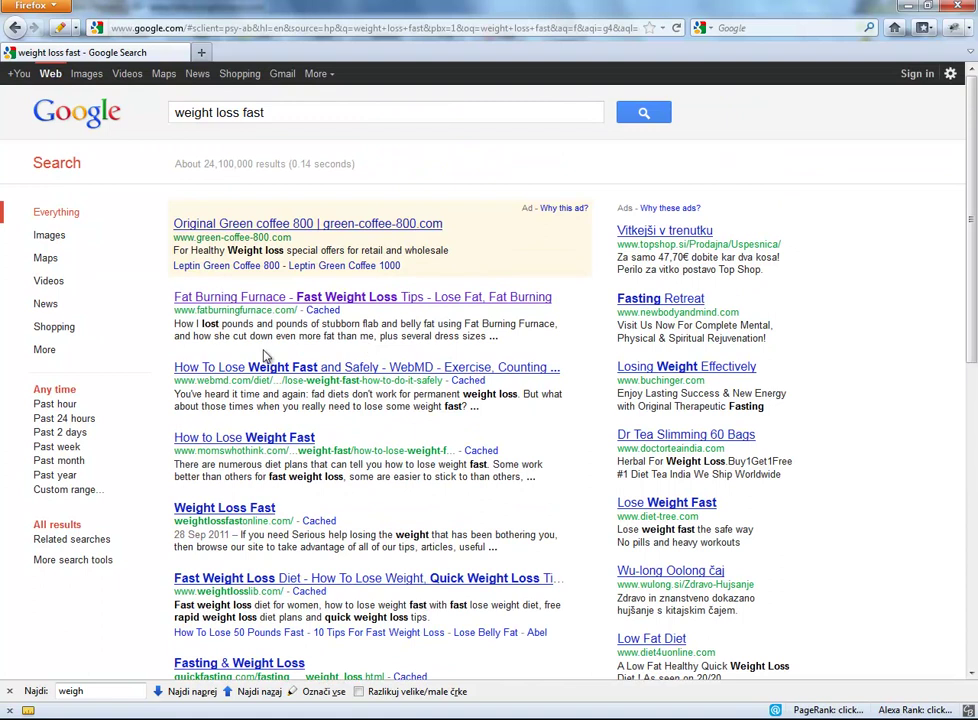
{"action": "left_click_drag", "start_coordinate": [176, 311], "coordinate": [296, 311]}
{"action": "left_click", "coordinate": [292, 311]}
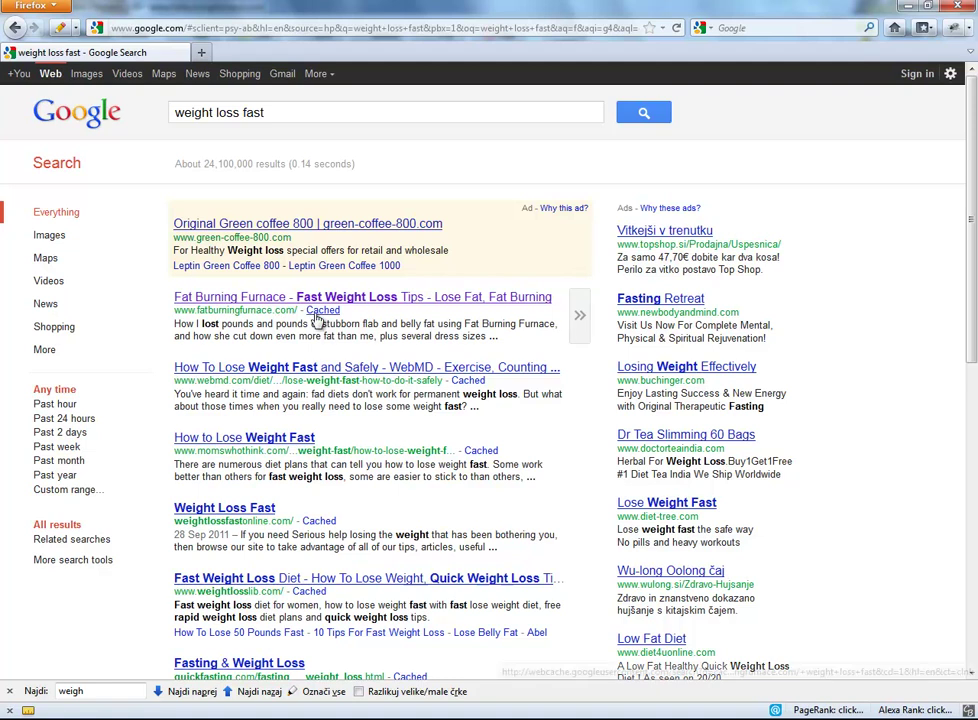
{"action": "scroll", "coordinate": [229, 410], "scroll_direction": "down", "scroll_amount": 2}
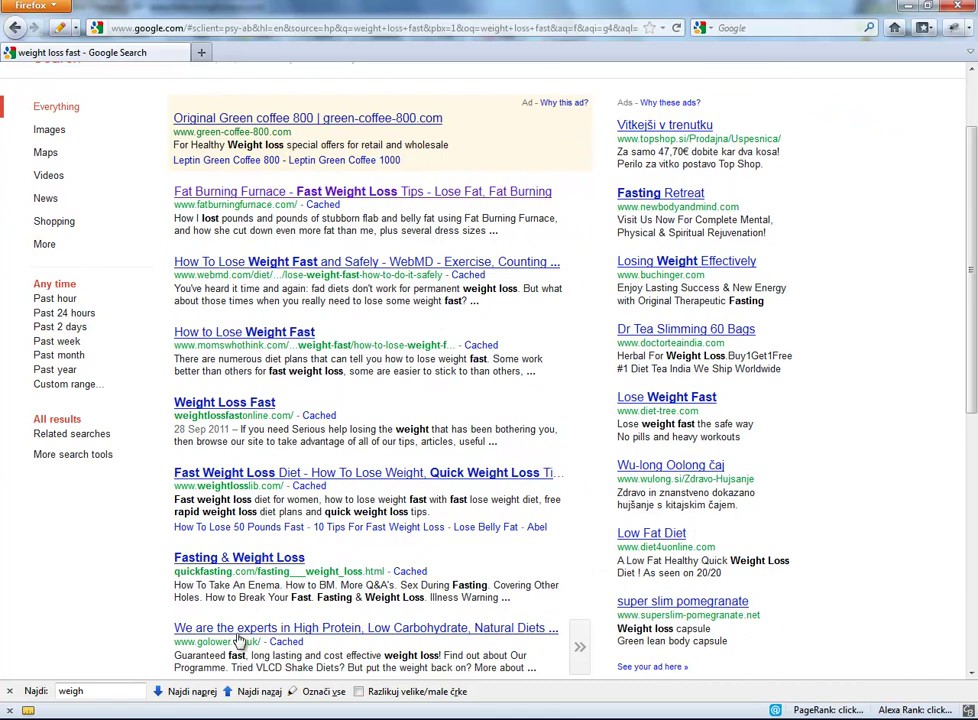
{"action": "scroll", "coordinate": [945, 159], "scroll_direction": "up", "scroll_amount": 2}
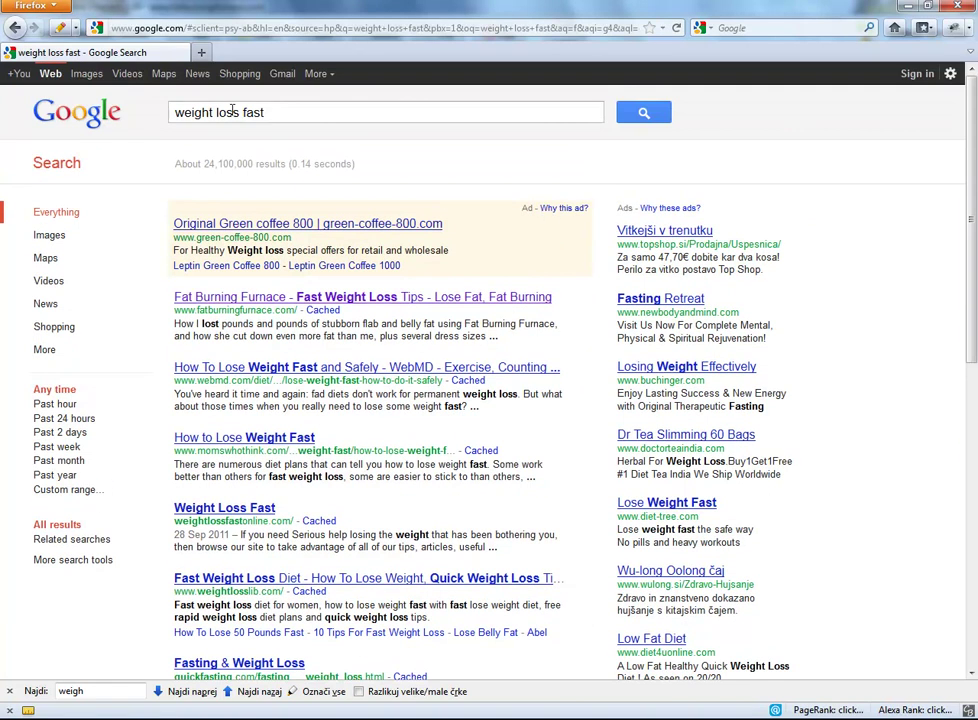
{"action": "left_click_drag", "start_coordinate": [298, 312], "coordinate": [187, 314]}
{"action": "right_click", "coordinate": [187, 314]}
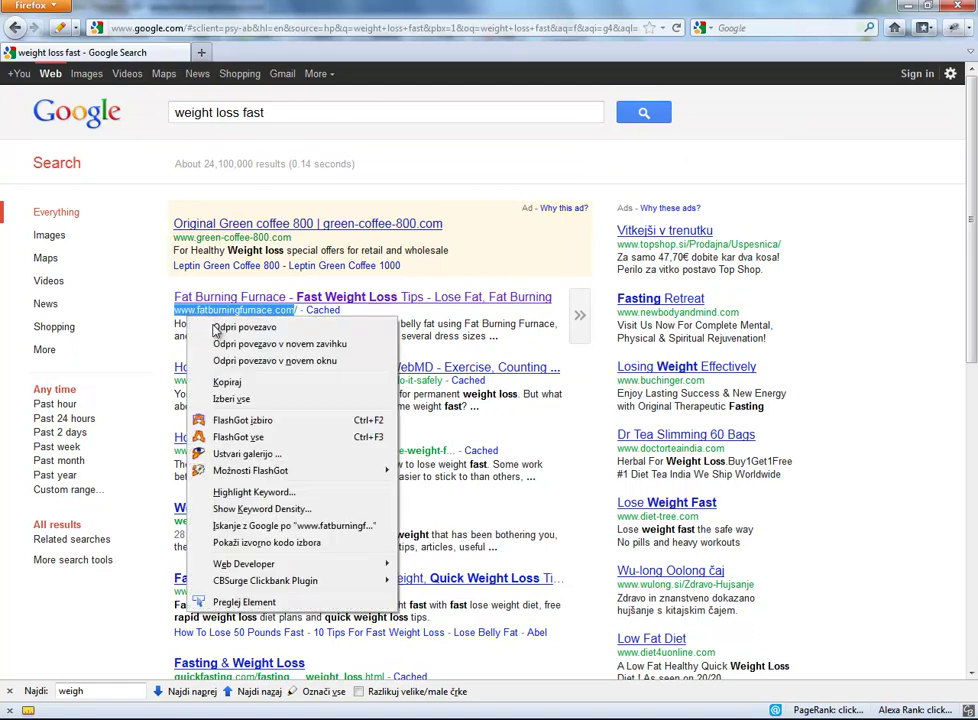
{"action": "left_click", "coordinate": [212, 380]}
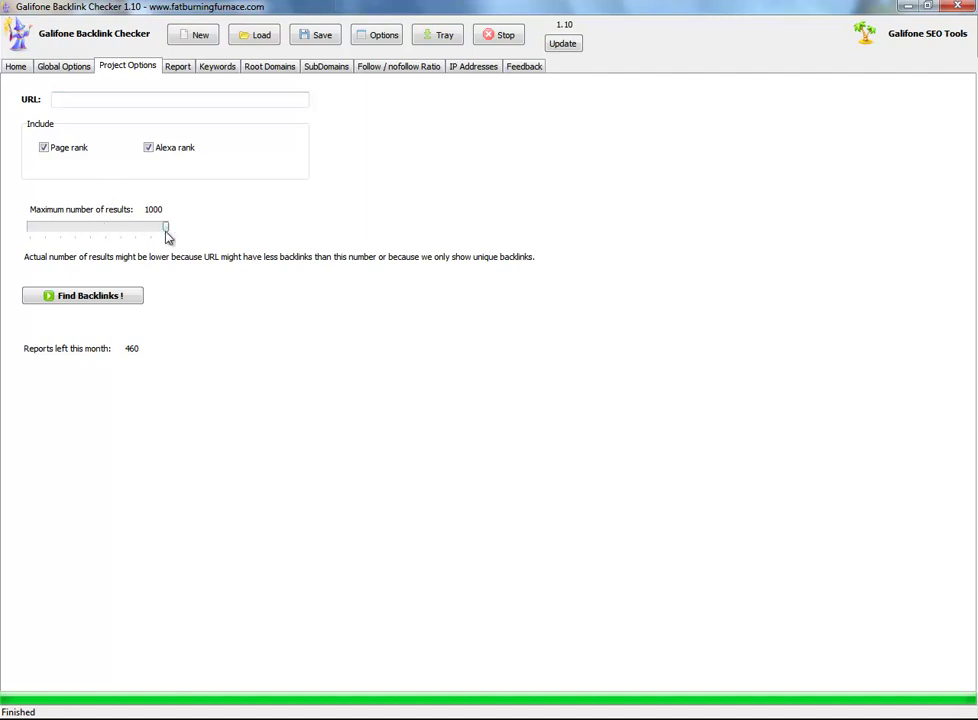
{"action": "left_click_drag", "start_coordinate": [168, 231], "coordinate": [44, 232]}
{"action": "right_click", "coordinate": [109, 103]}
{"action": "left_click", "coordinate": [144, 175]}
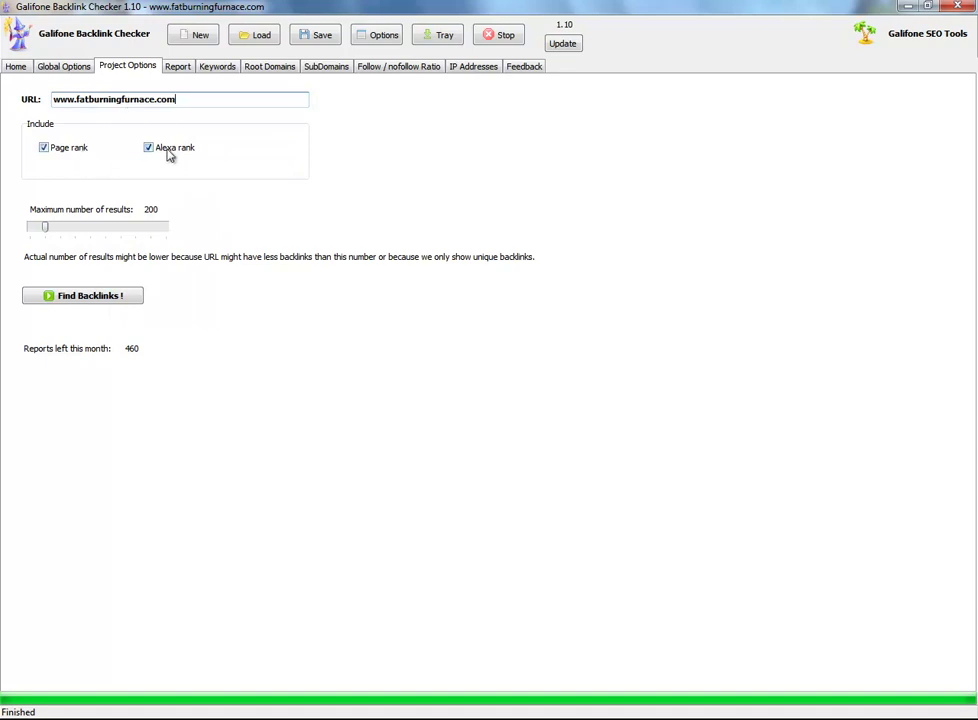
Set the number of threads to the maximum of 50 and start the backlink search for the project URL
{"action": "left_click", "coordinate": [70, 70]}
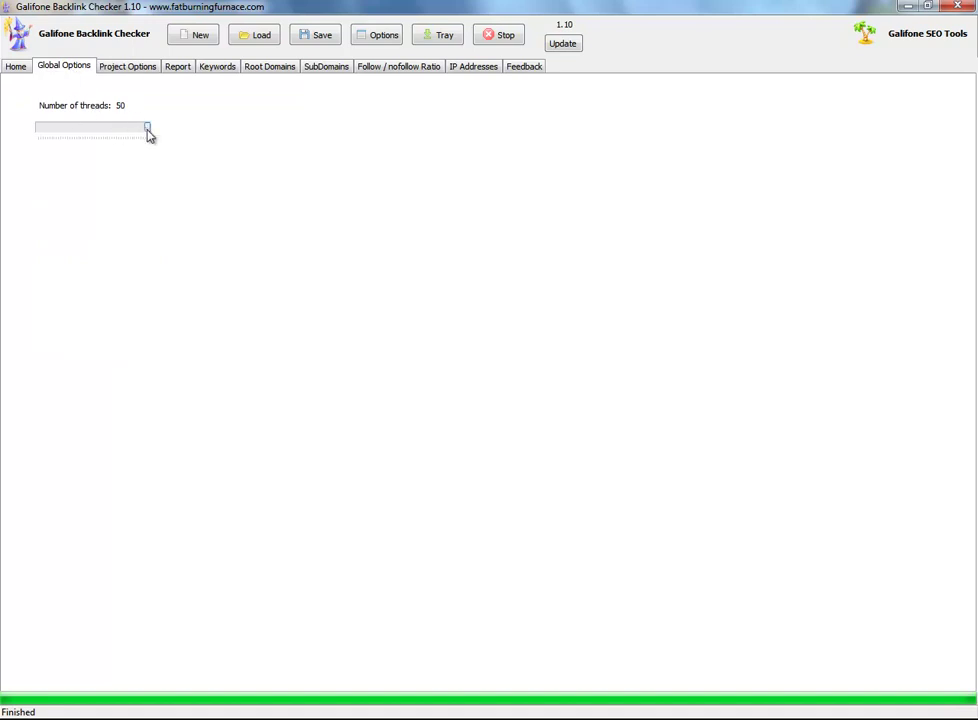
{"action": "left_click_drag", "start_coordinate": [148, 133], "coordinate": [190, 131]}
{"action": "left_click", "coordinate": [135, 72]}
{"action": "left_click", "coordinate": [90, 299]}
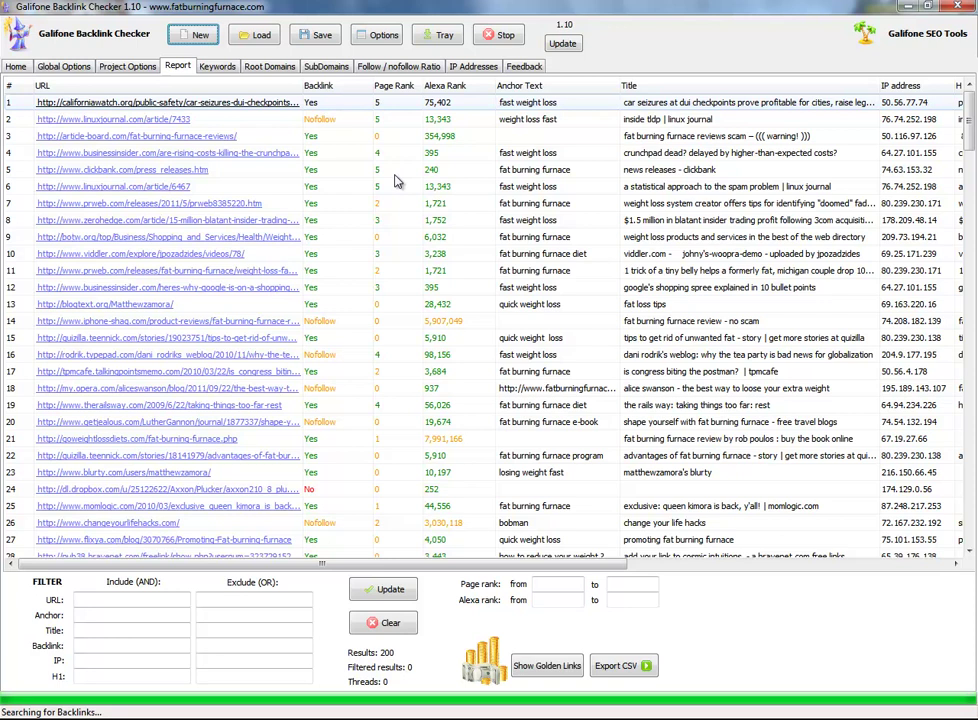
Filter the backlink report to show only the golden links
{"action": "left_click", "coordinate": [545, 669]}
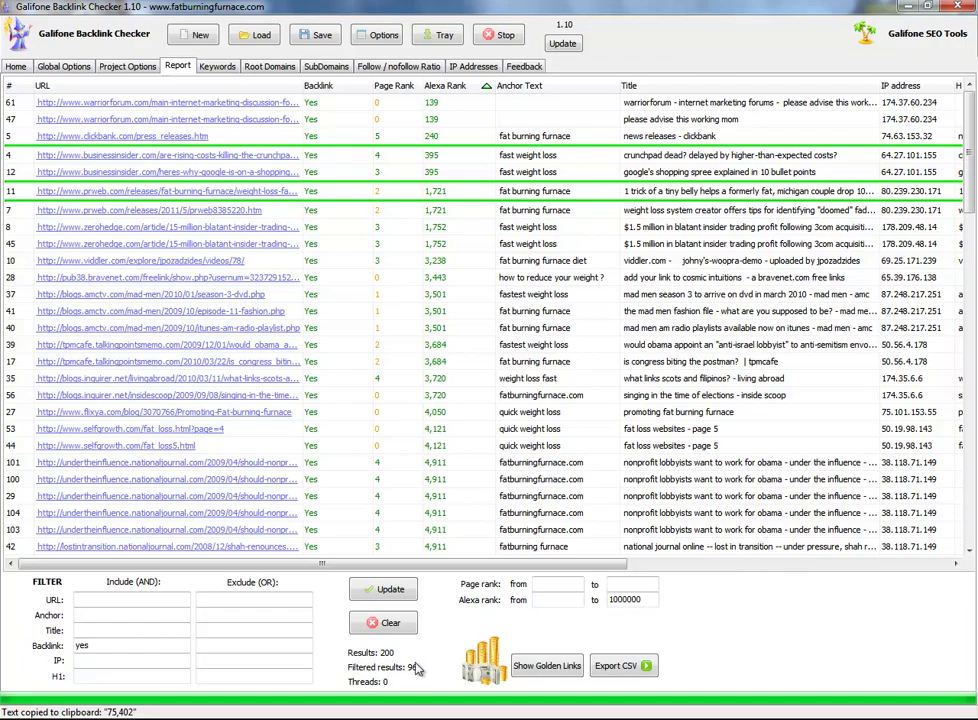
{"action": "left_click_drag", "start_coordinate": [972, 160], "coordinate": [968, 120]}
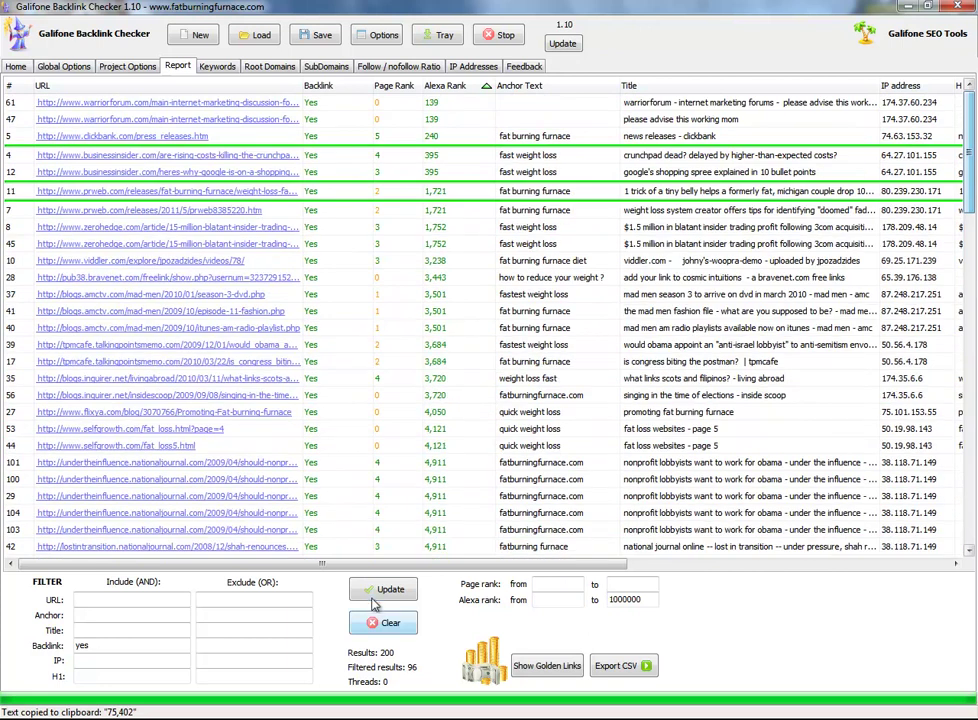
Find "fast" on the first listed WarriorForum backlink page in the browser and look up the site's Alexa rank
{"action": "double_click", "coordinate": [240, 104]}
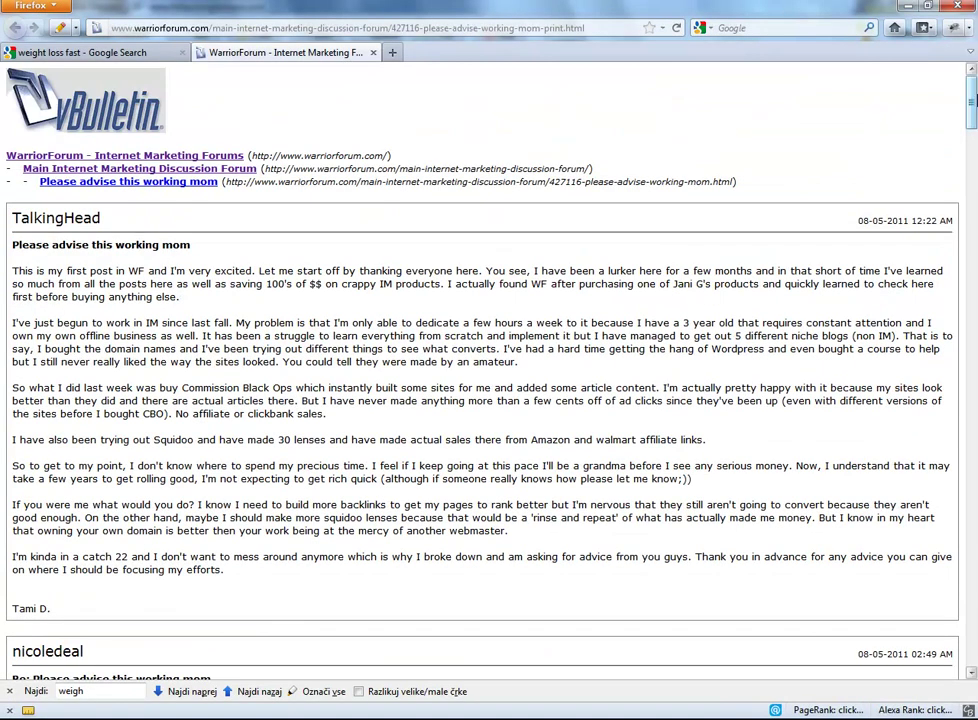
{"action": "key", "text": "ctrl+f"}
{"action": "type", "text": "fast"}
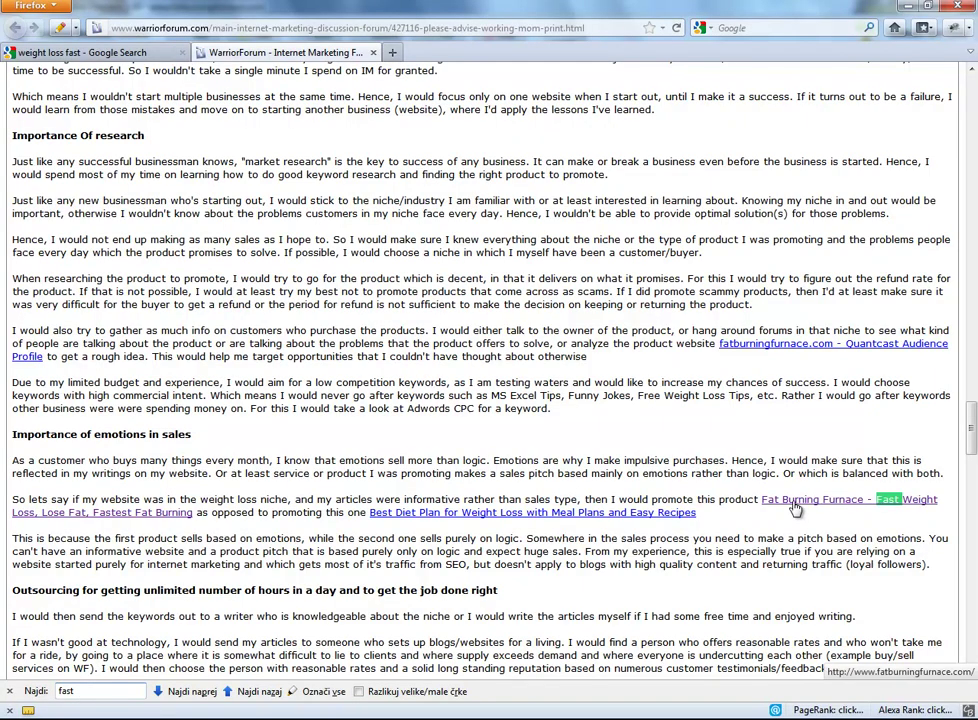
{"action": "left_click", "coordinate": [915, 710]}
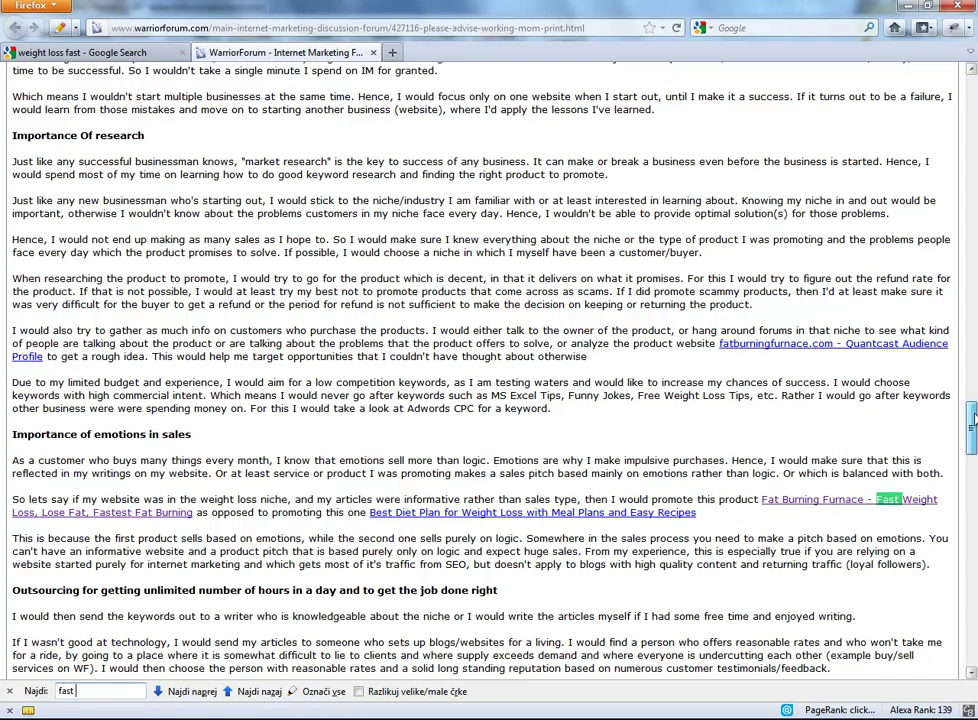
View the WarriorForum home page from the thread, and return to the backlink report in Galifone Backlink Checker
{"action": "scroll", "coordinate": [972, 427], "scroll_direction": "up", "scroll_amount": 20}
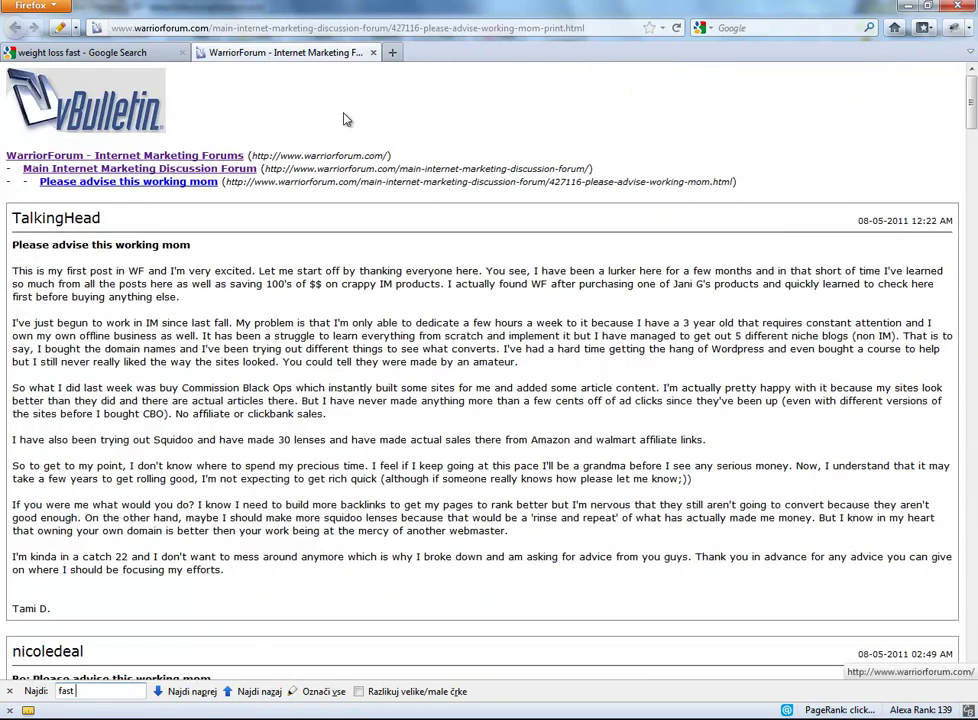
{"action": "left_click", "coordinate": [99, 110]}
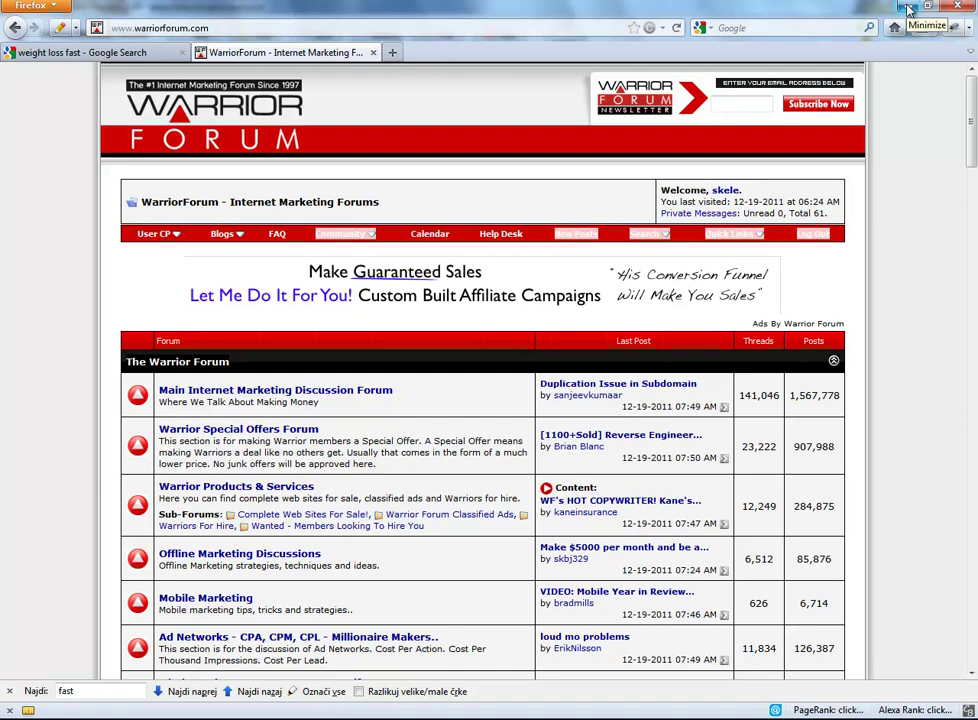
{"action": "left_click", "coordinate": [908, 10]}
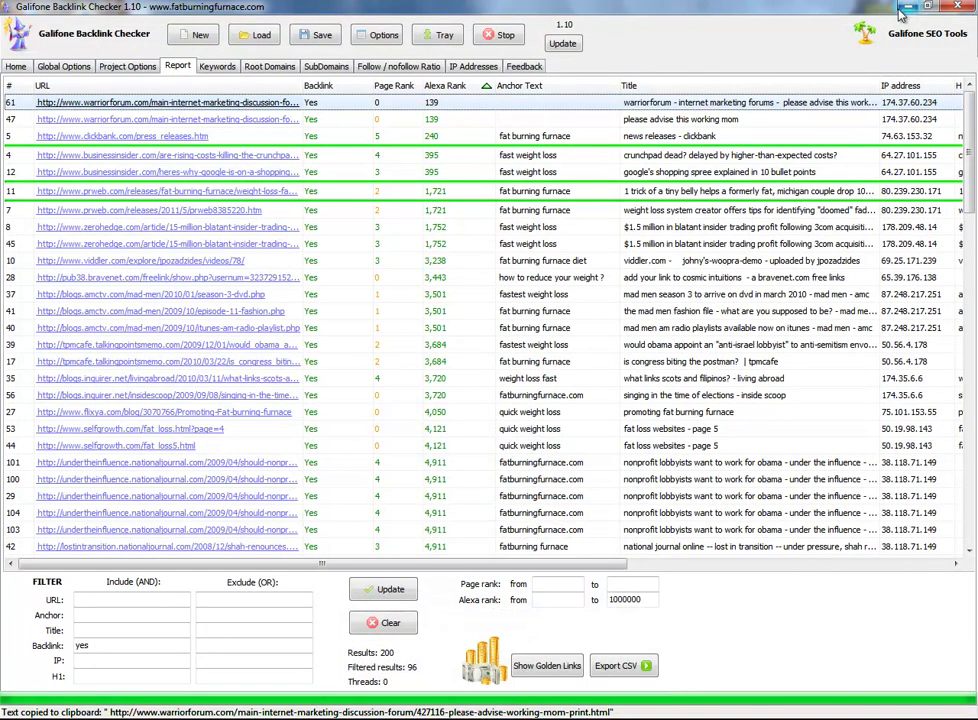
Inspect the ClickBank press releases backlink page in the browser, and return to the backlink report
{"action": "left_click", "coordinate": [228, 145]}
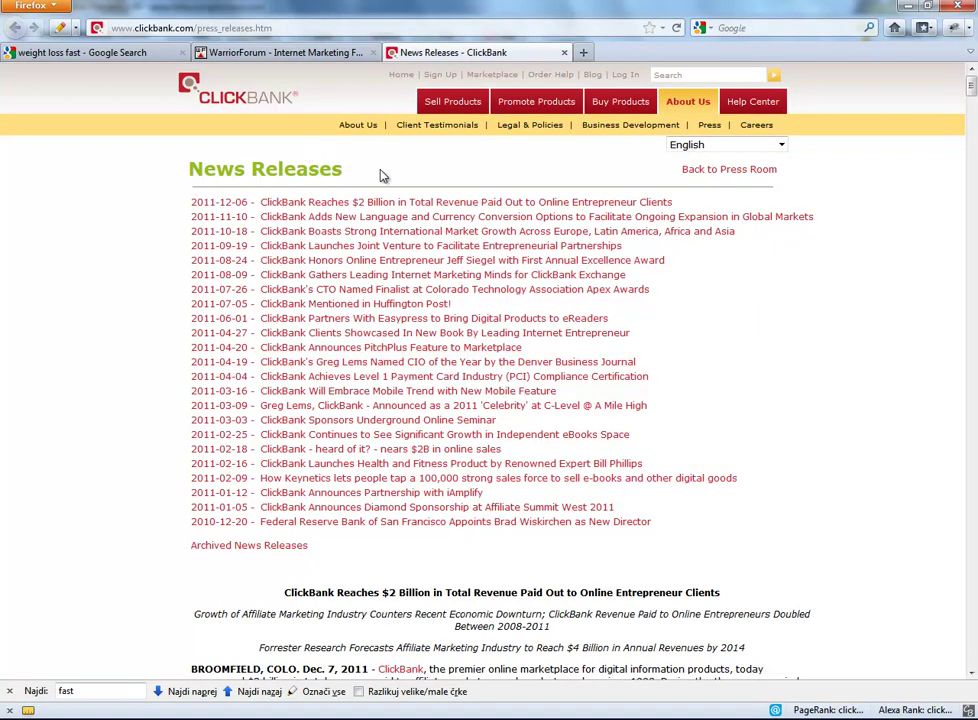
{"action": "left_click_drag", "start_coordinate": [970, 92], "coordinate": [908, 10]}
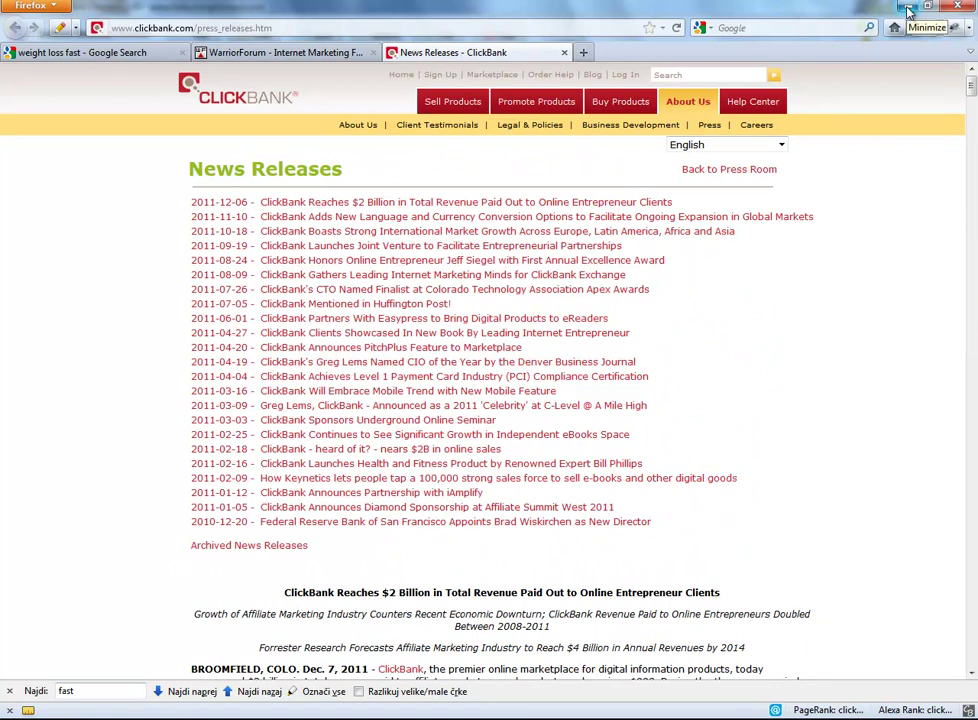
{"action": "left_click", "coordinate": [907, 10]}
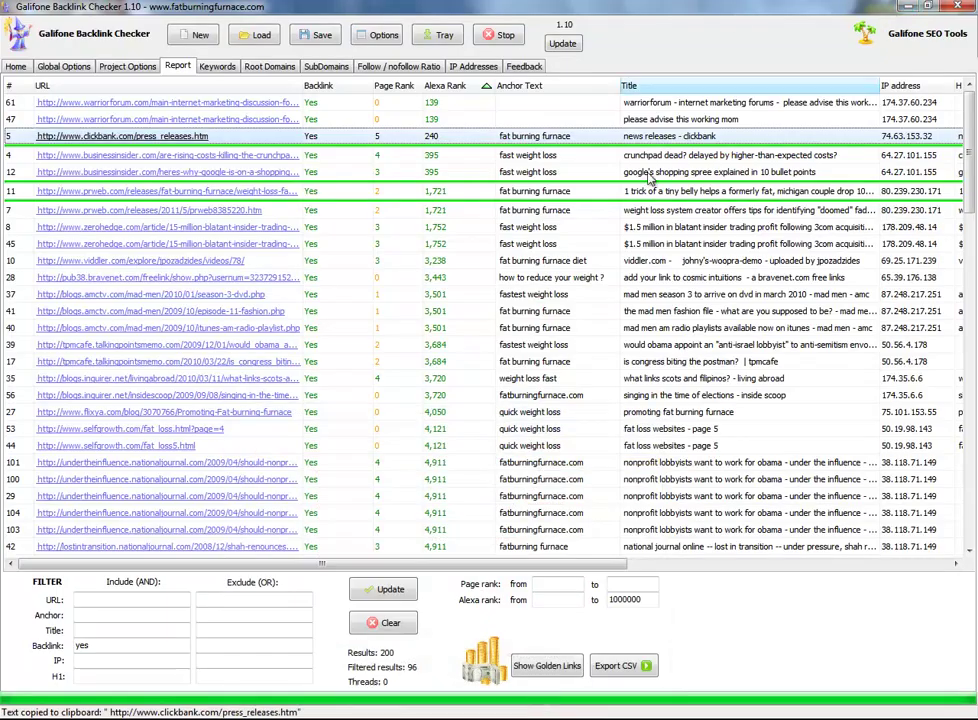
Find "fast we" on the Business Insider CrunchPad backlink page and look up the page's PageRank and Alexa rank
{"action": "left_click", "coordinate": [175, 160]}
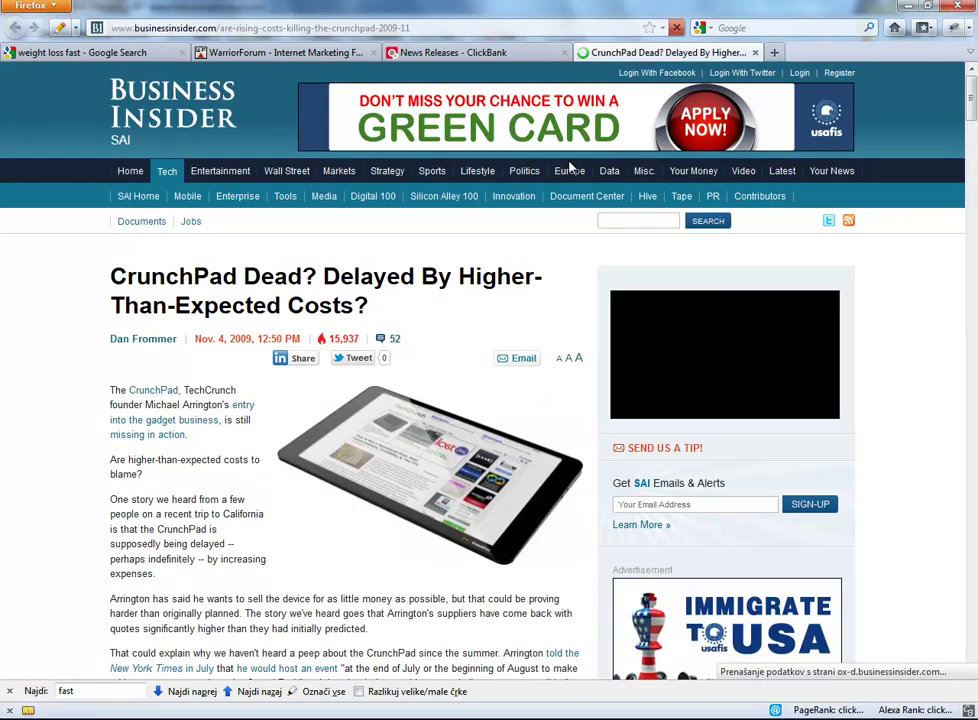
{"action": "key", "text": "Return"}
{"action": "type", "text": "t we"}
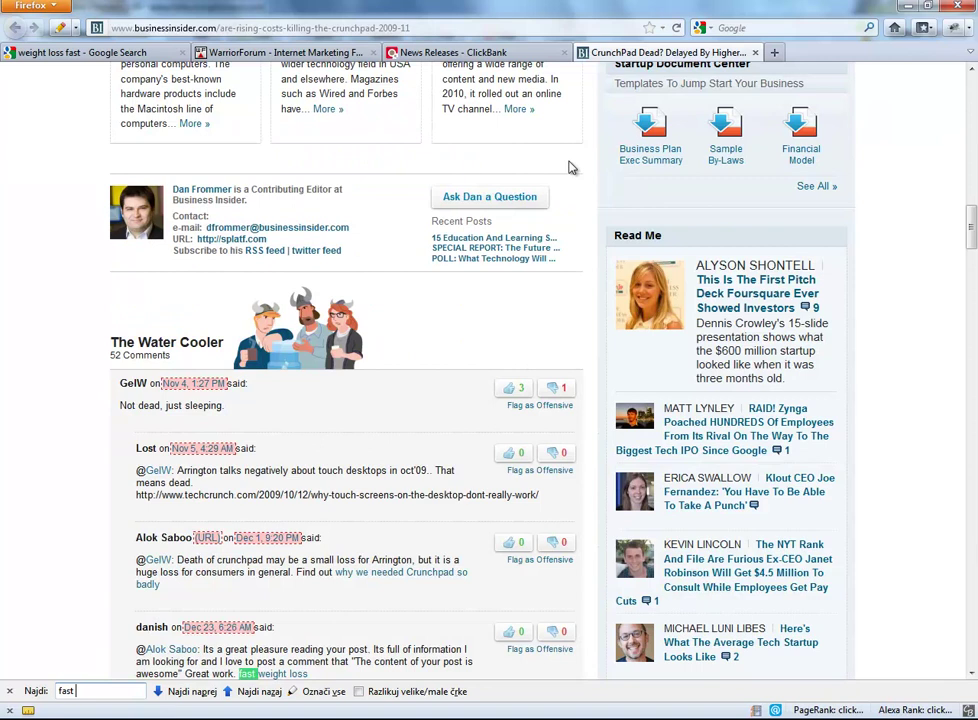
{"action": "scroll", "coordinate": [200, 462], "scroll_direction": "down", "scroll_amount": 3}
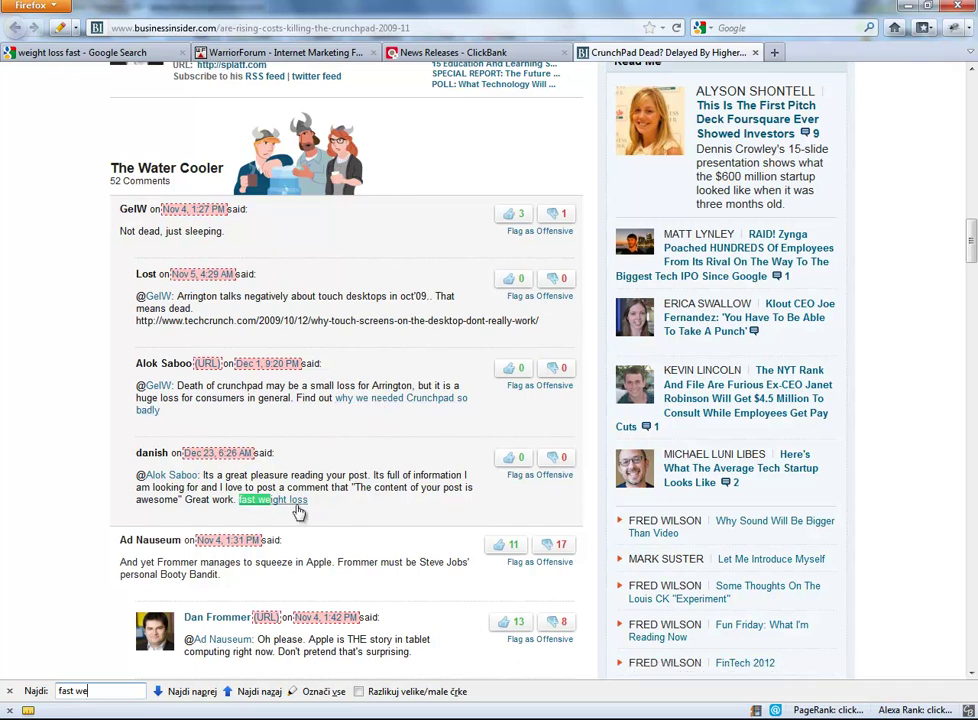
{"action": "left_click", "coordinate": [779, 710]}
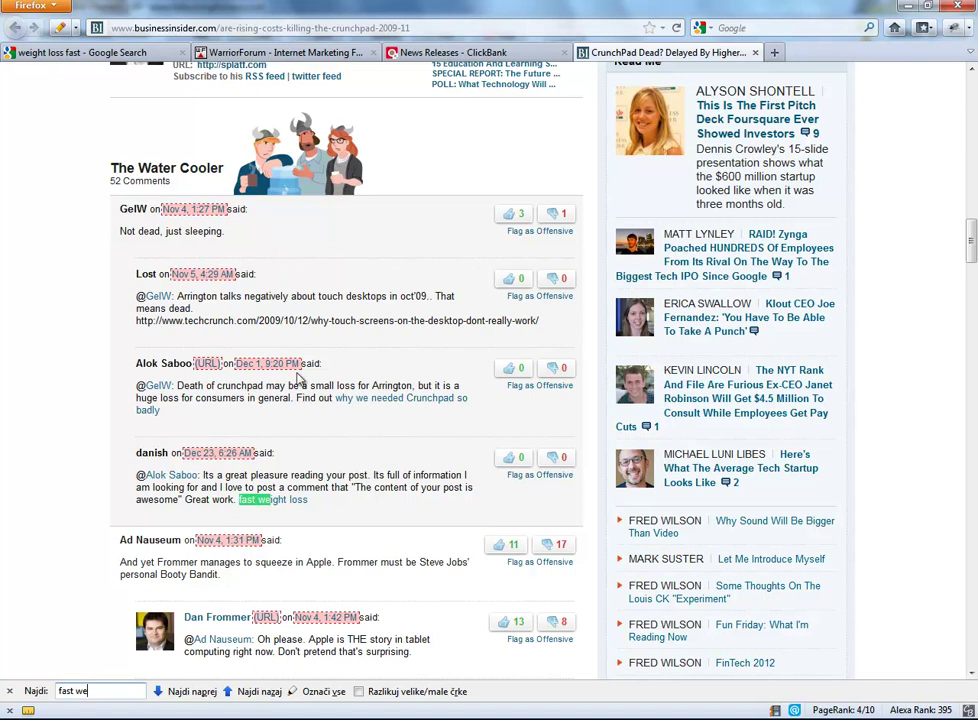
Compare the CrunchPad article with the comment containing the "fast weight loss" link, and return to the backlink report
{"action": "scroll", "coordinate": [956, 247], "scroll_direction": "up", "scroll_amount": 15}
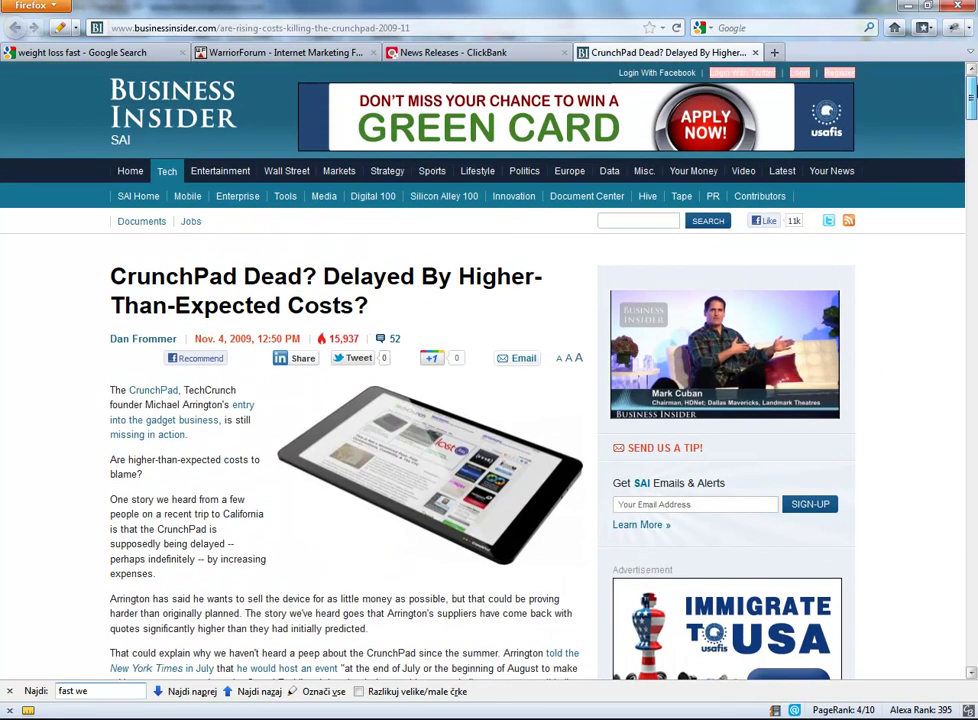
{"action": "scroll", "coordinate": [384, 227], "scroll_direction": "down", "scroll_amount": 15}
{"action": "scroll", "coordinate": [384, 227], "scroll_direction": "down", "scroll_amount": 10}
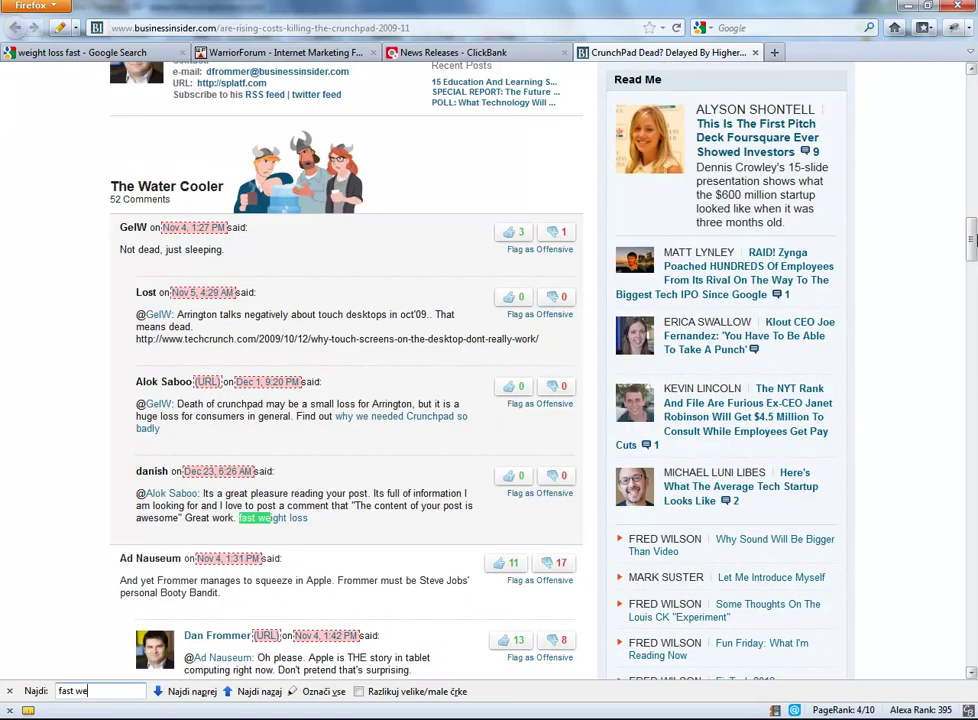
{"action": "scroll", "coordinate": [694, 380], "scroll_direction": "down", "scroll_amount": 1}
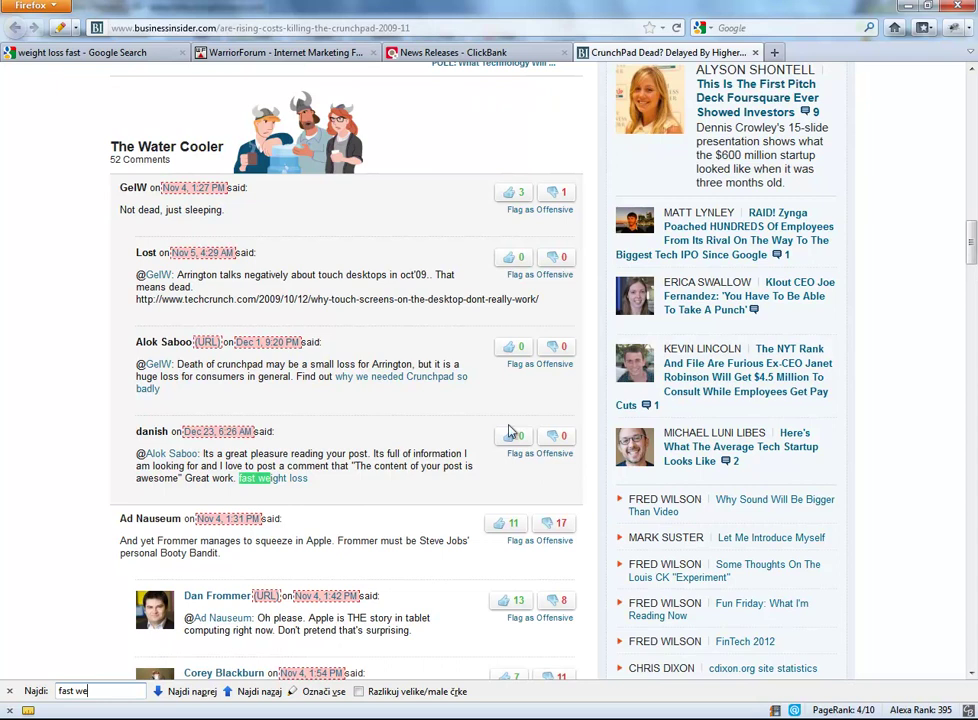
{"action": "key", "text": "ctrl+Home"}
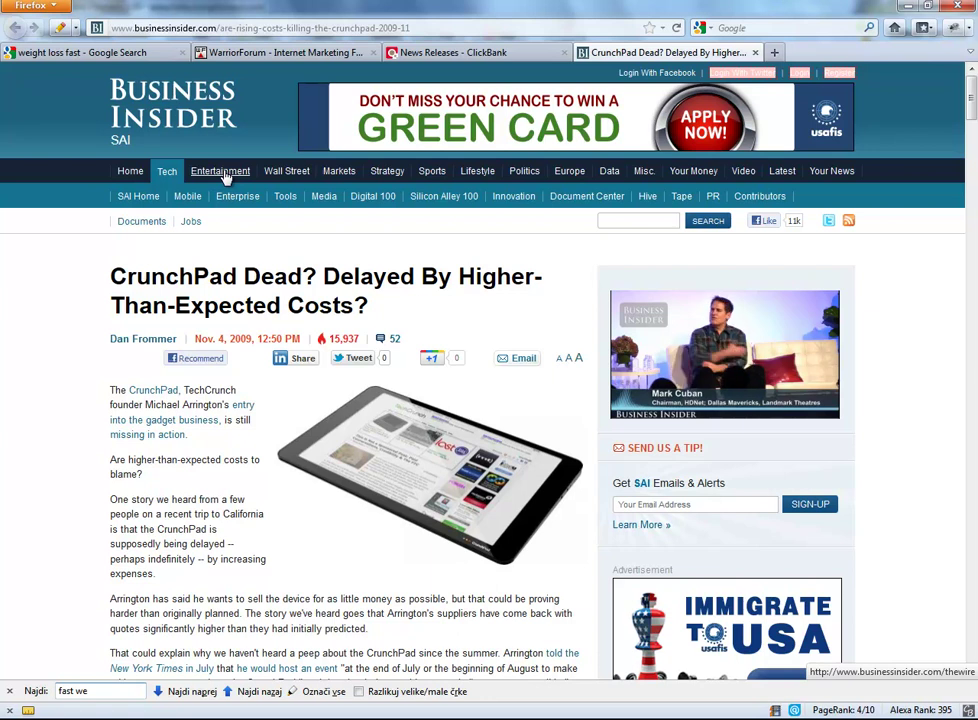
{"action": "left_click", "coordinate": [908, 8]}
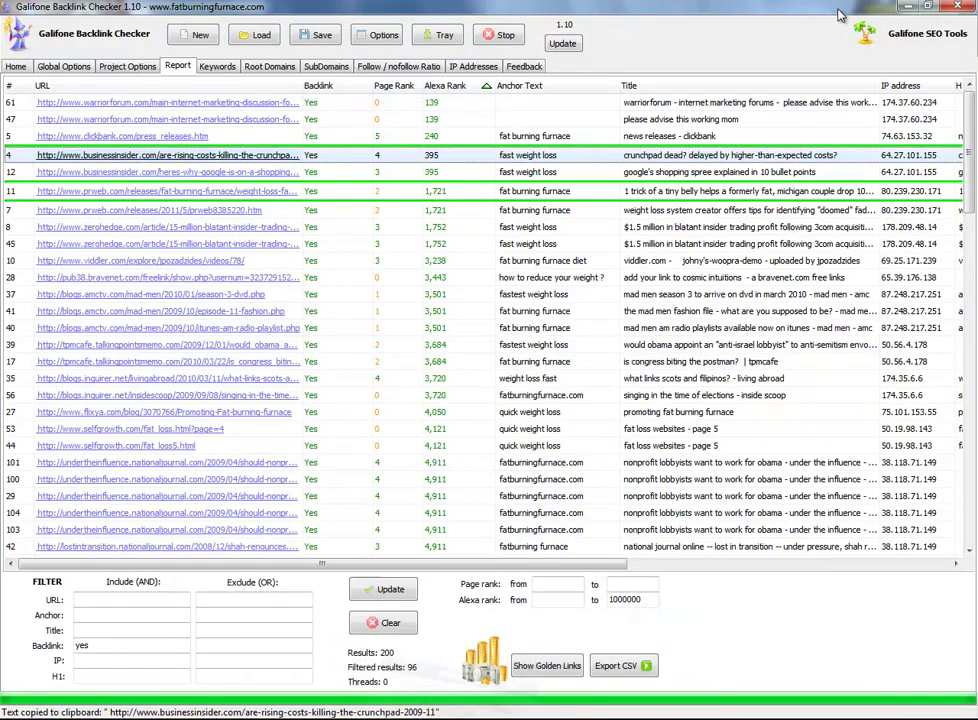
Examine the "Fat Burning Furnace" and "fast weight loss" links in the first PRWeb release, view PRWeb's home page, and return to the backlink report
{"action": "left_click", "coordinate": [211, 195]}
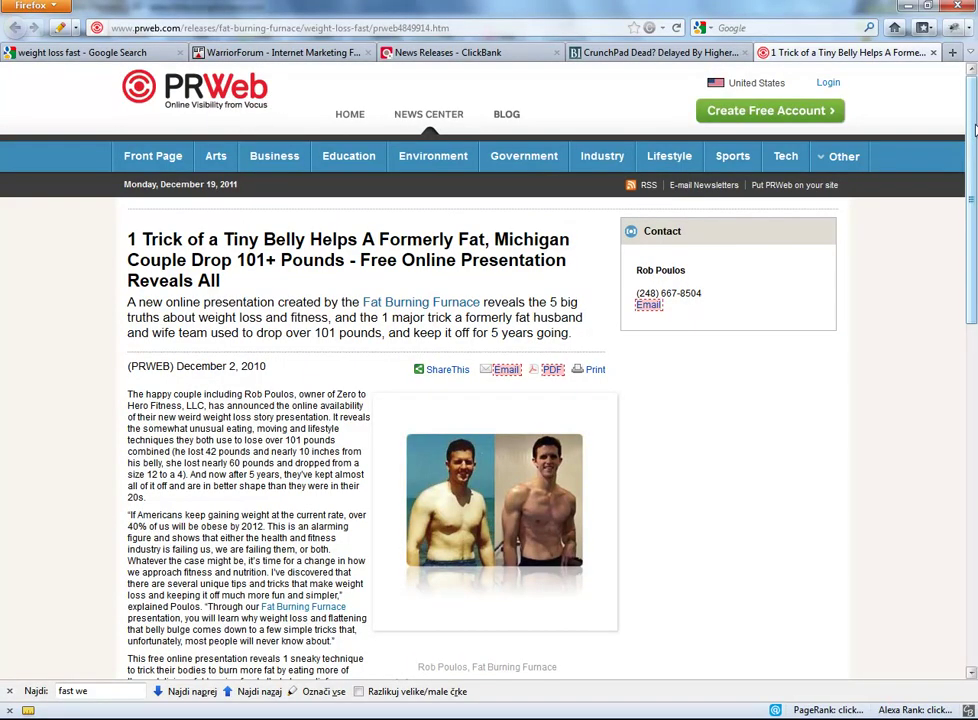
{"action": "left_click_drag", "start_coordinate": [975, 127], "coordinate": [975, 177]}
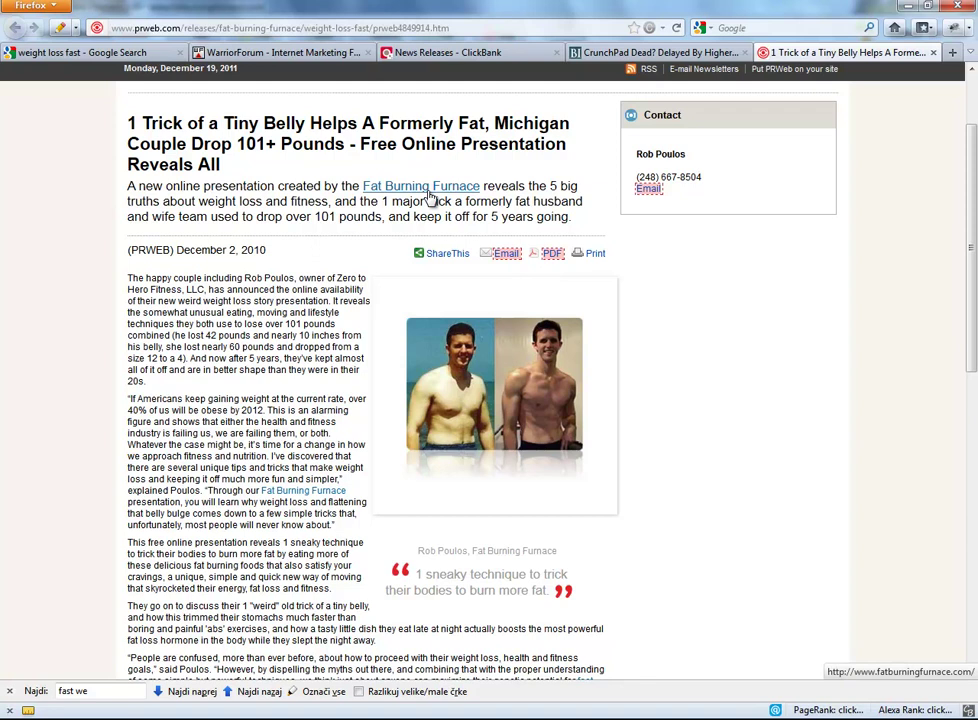
{"action": "scroll", "coordinate": [430, 196], "scroll_direction": "down", "scroll_amount": 3}
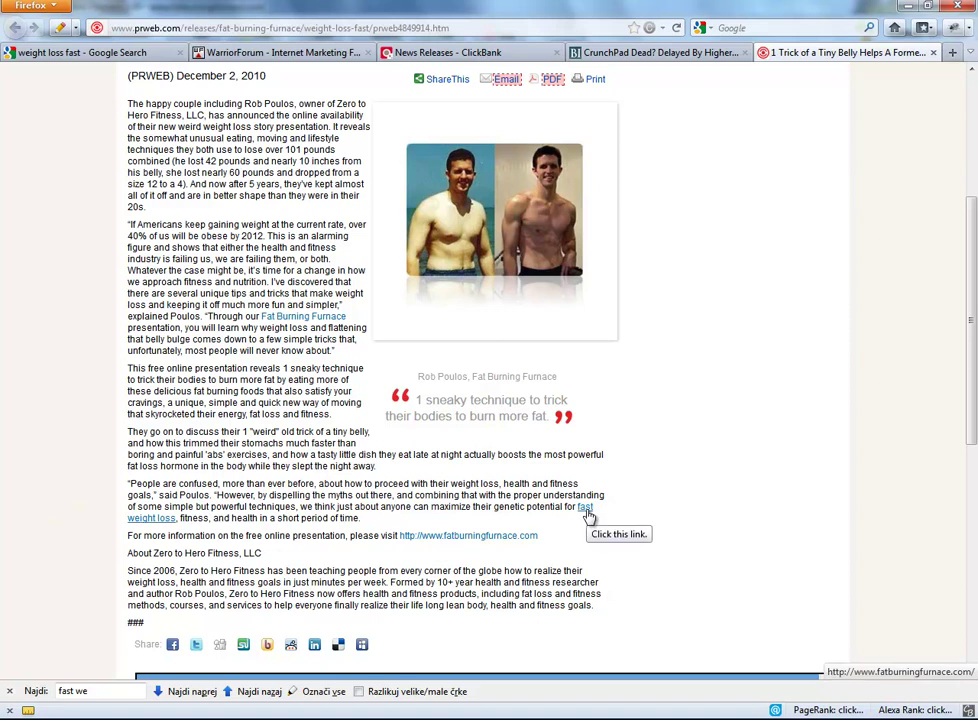
{"action": "key", "text": "BackSpace"}
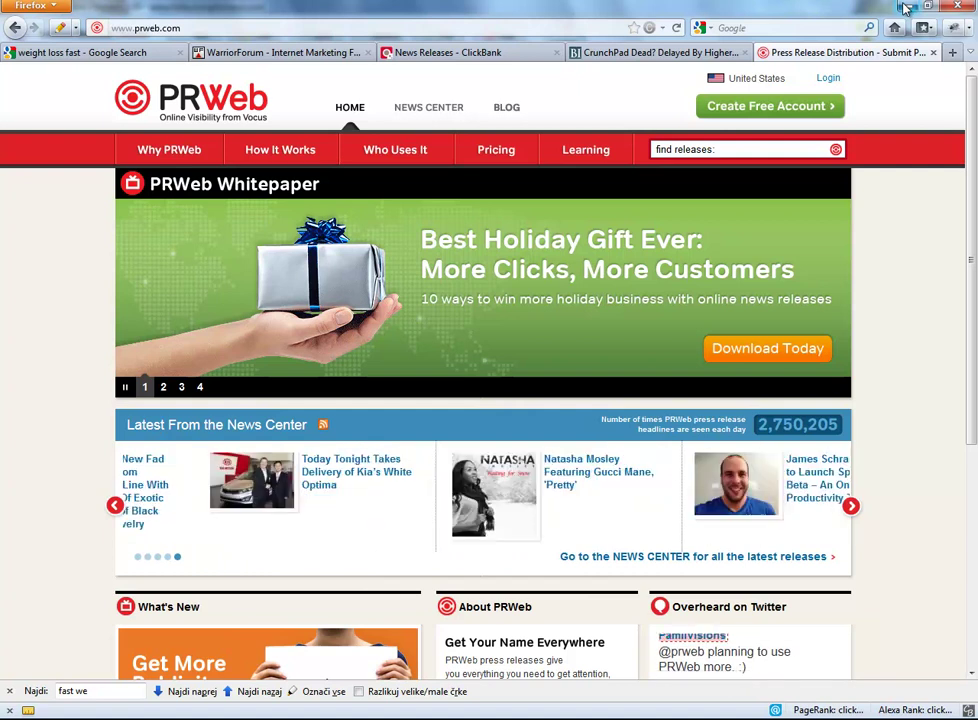
{"action": "left_click", "coordinate": [906, 8]}
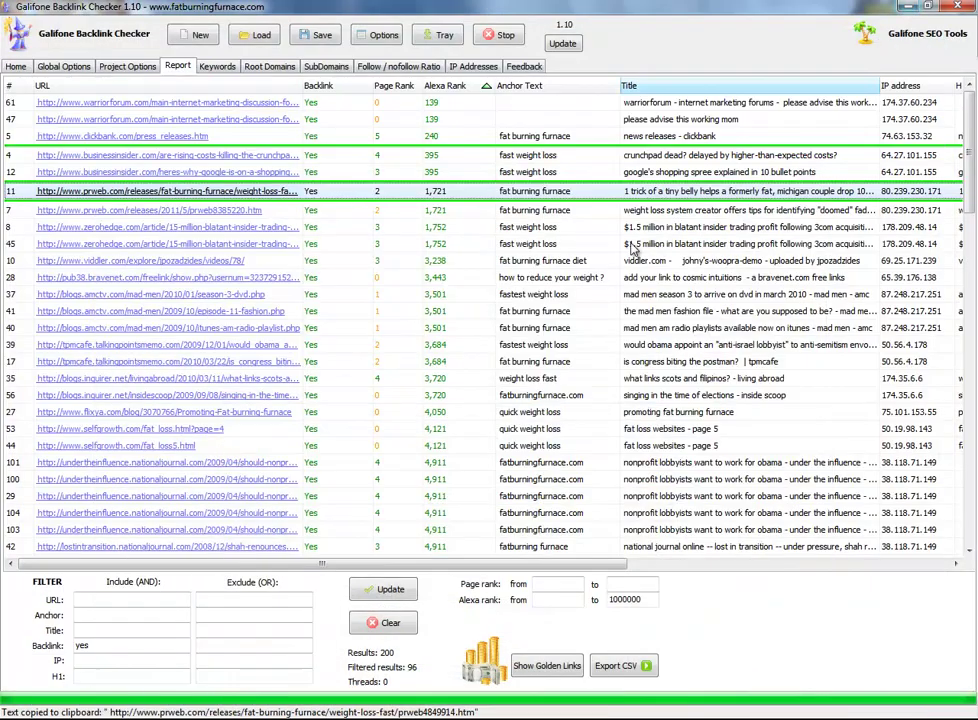
Open the first Zero Hedge backlink page, check its anchor text in the report, and find "fast we" in the page's comments
{"action": "left_click", "coordinate": [208, 230]}
{"action": "scroll", "coordinate": [352, 281], "scroll_direction": "down", "scroll_amount": 10}
{"action": "scroll", "coordinate": [352, 281], "scroll_direction": "down", "scroll_amount": 3}
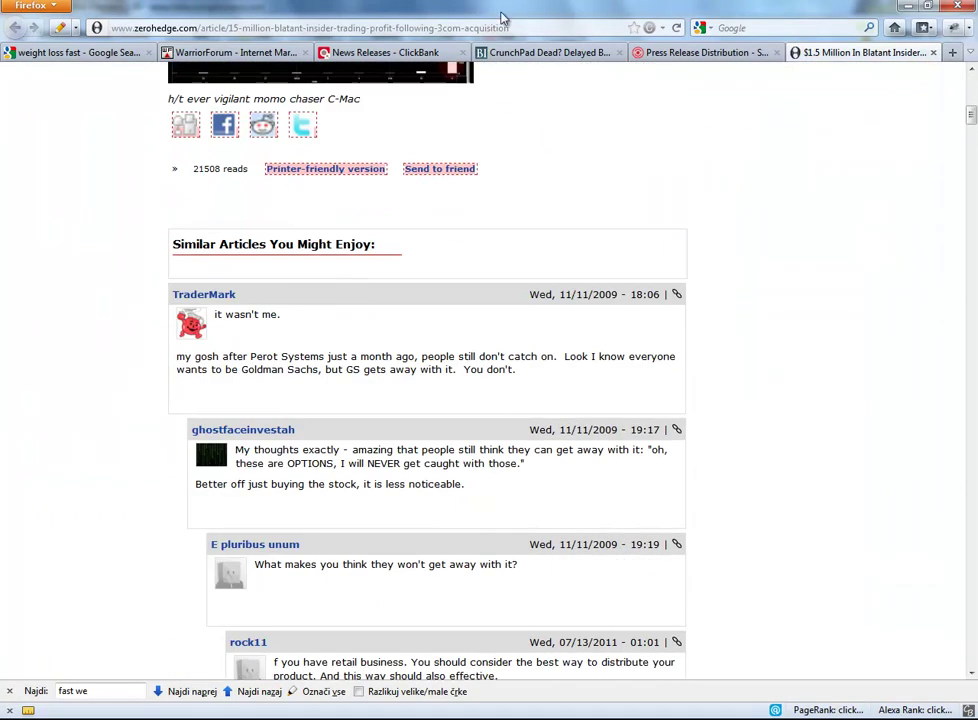
{"action": "key", "text": "alt+Tab"}
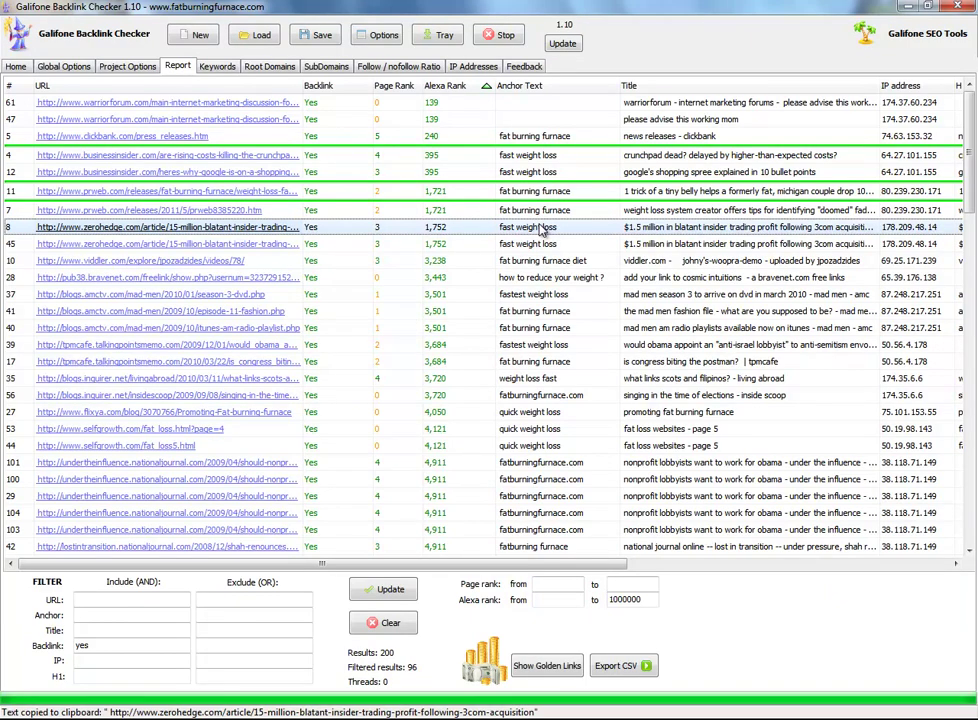
{"action": "key", "text": "alt+Tab"}
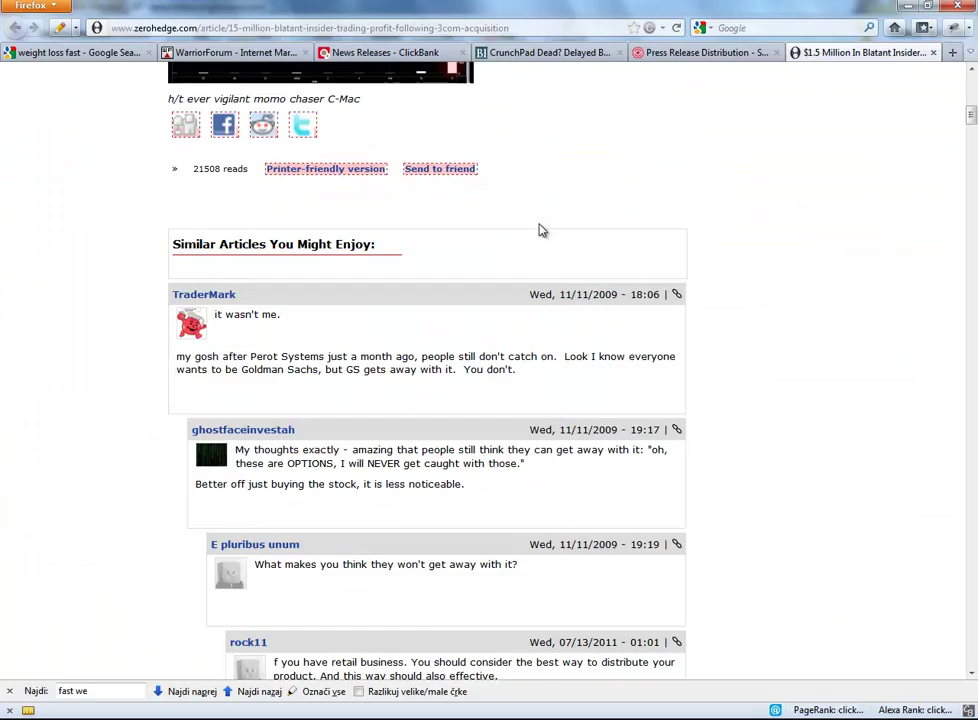
{"action": "left_click", "coordinate": [180, 691]}
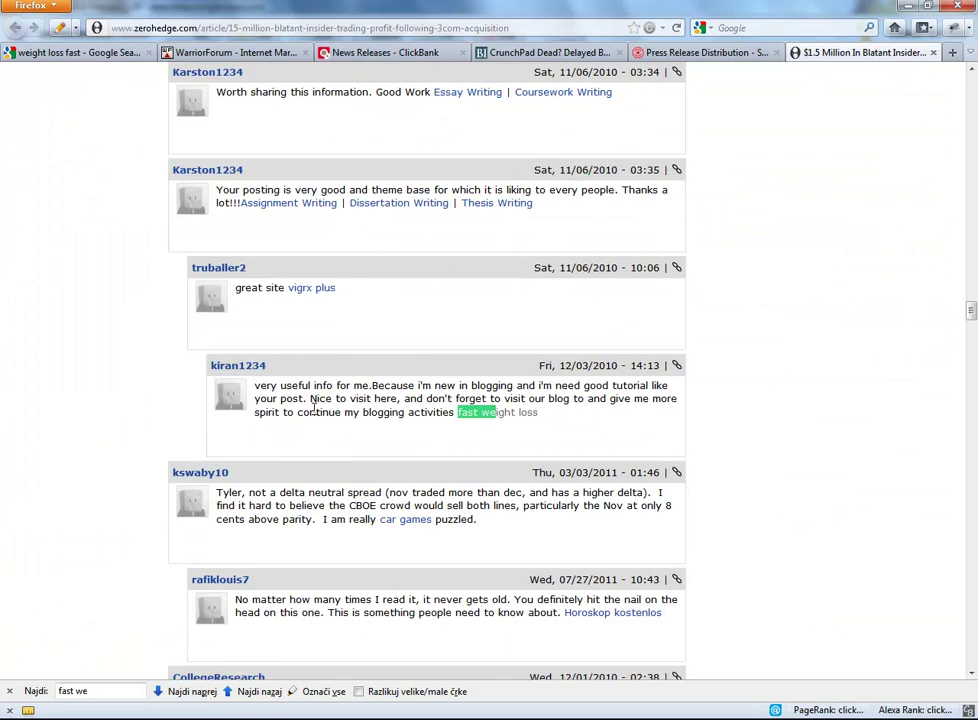
{"action": "left_click", "coordinate": [256, 384]}
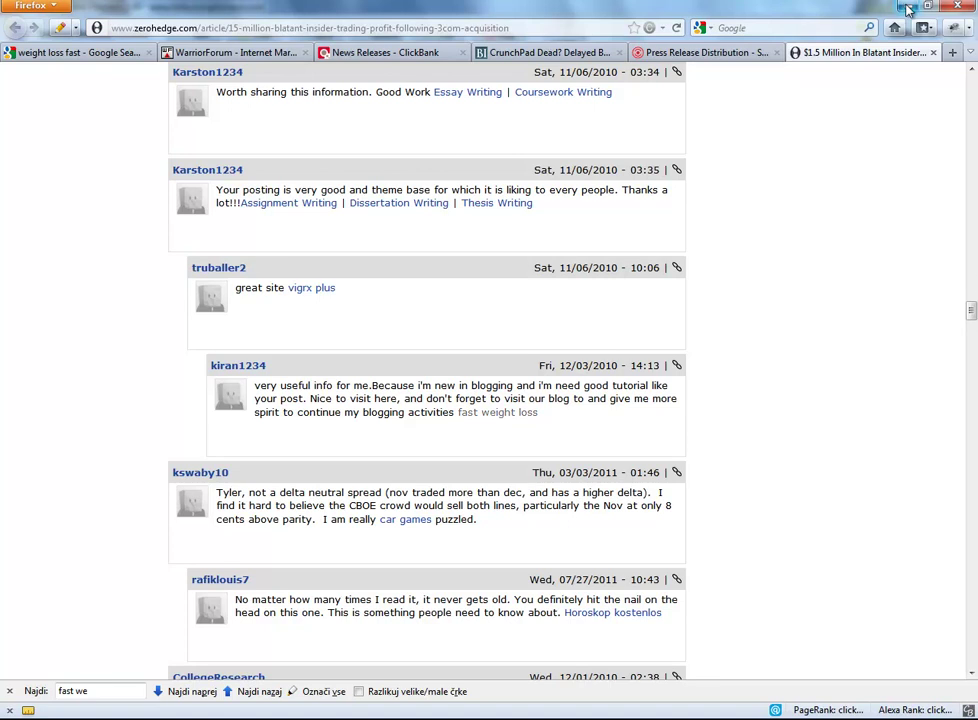
Check the Zero Hedge article and a newer article on the site for commenting options, and return to the backlink report
{"action": "left_click_drag", "start_coordinate": [970, 311], "coordinate": [969, 104]}
{"action": "scroll", "coordinate": [967, 108], "scroll_direction": "down", "scroll_amount": 1}
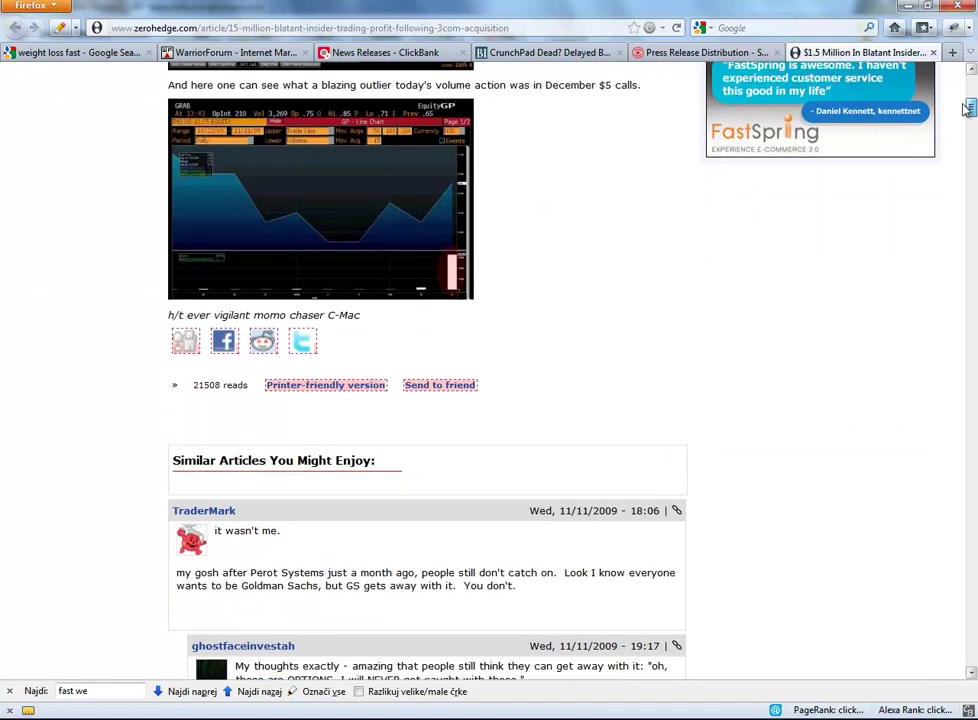
{"action": "key", "text": "alt+Left"}
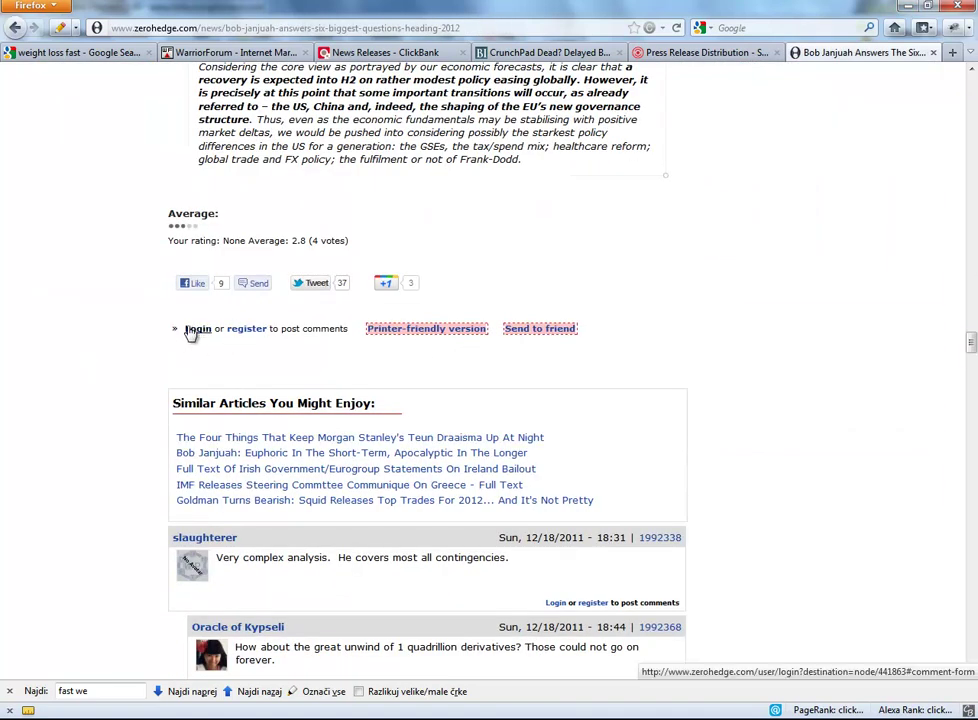
{"action": "key", "text": "alt+Tab"}
Open the Viddler backlink page and examine the comment containing the "fat burning furnace diet" link
{"action": "left_click", "coordinate": [127, 271]}
{"action": "scroll", "coordinate": [500, 565], "scroll_direction": "down", "scroll_amount": 2}
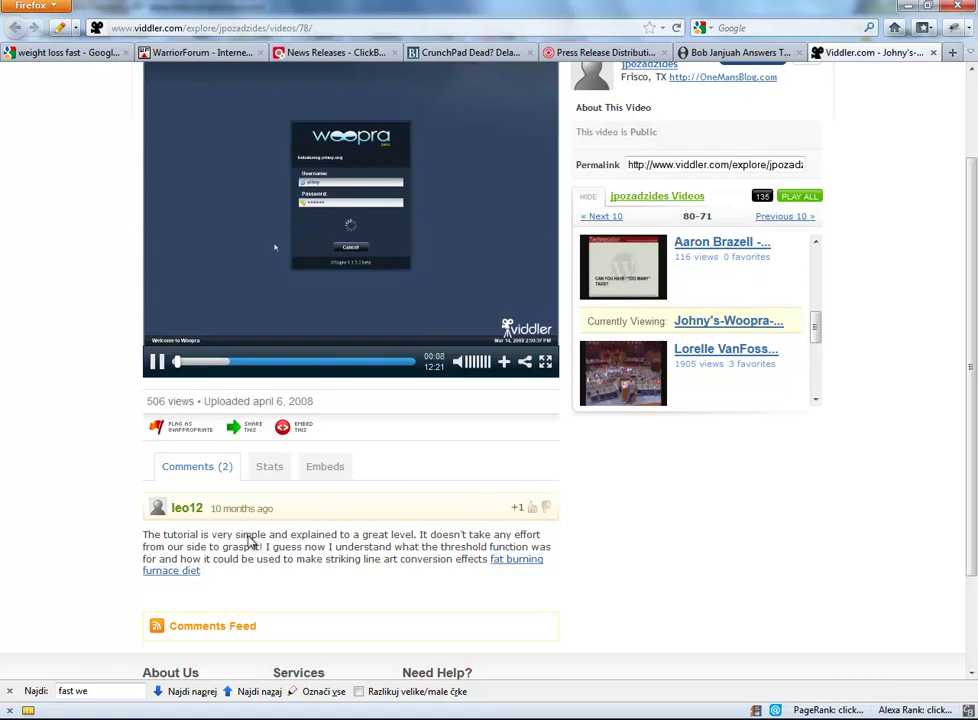
{"action": "scroll", "coordinate": [316, 498], "scroll_direction": "up", "scroll_amount": 2}
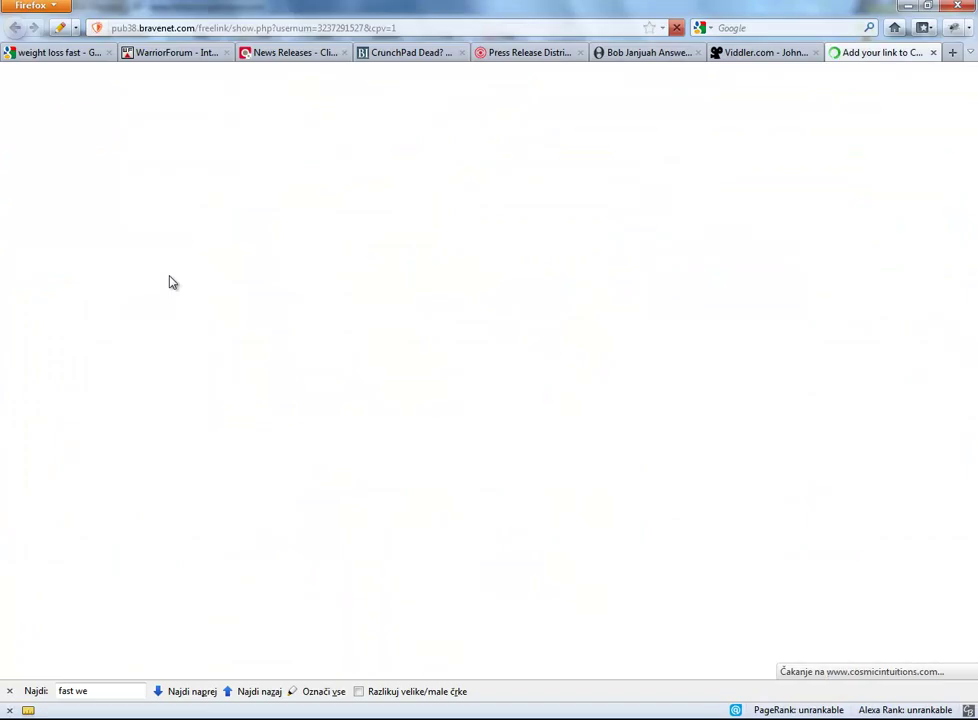
Check the Bravenet backlink's anchor text in the report and find "how to re" on its free links page
{"action": "key", "text": "alt+Tab"}
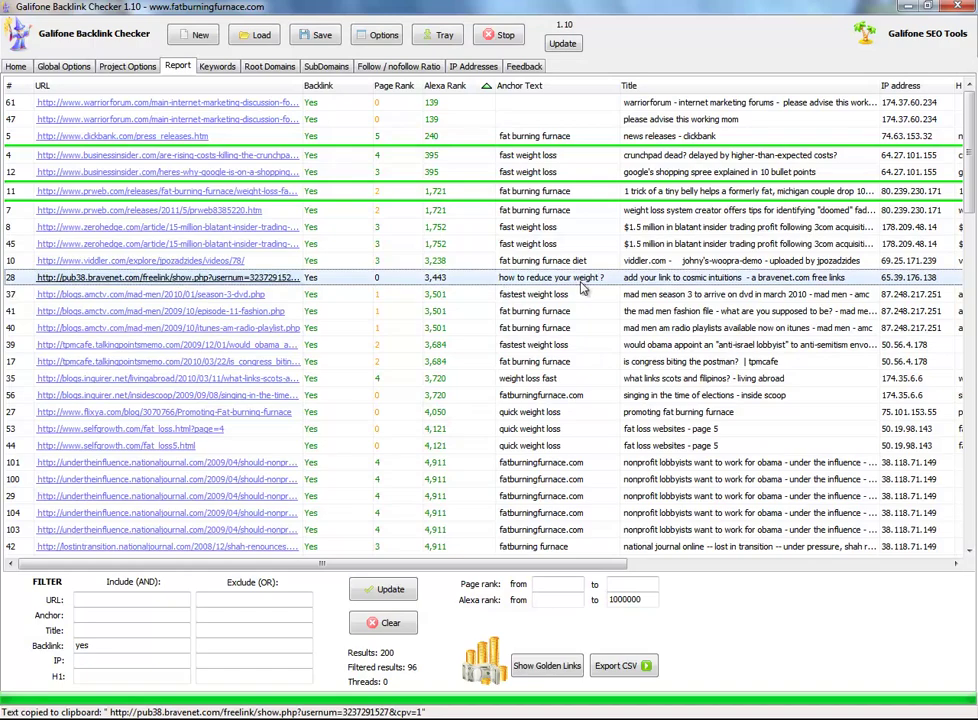
{"action": "key", "text": "alt+Tab"}
{"action": "type", "text": "how to re"}
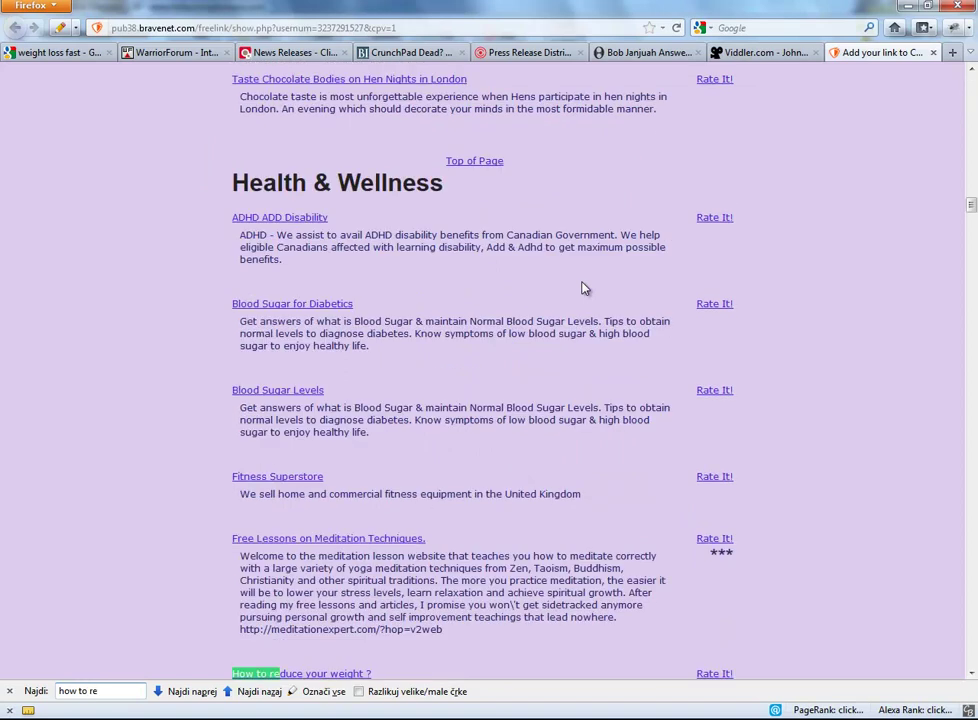
{"action": "scroll", "coordinate": [539, 343], "scroll_direction": "down", "scroll_amount": 5}
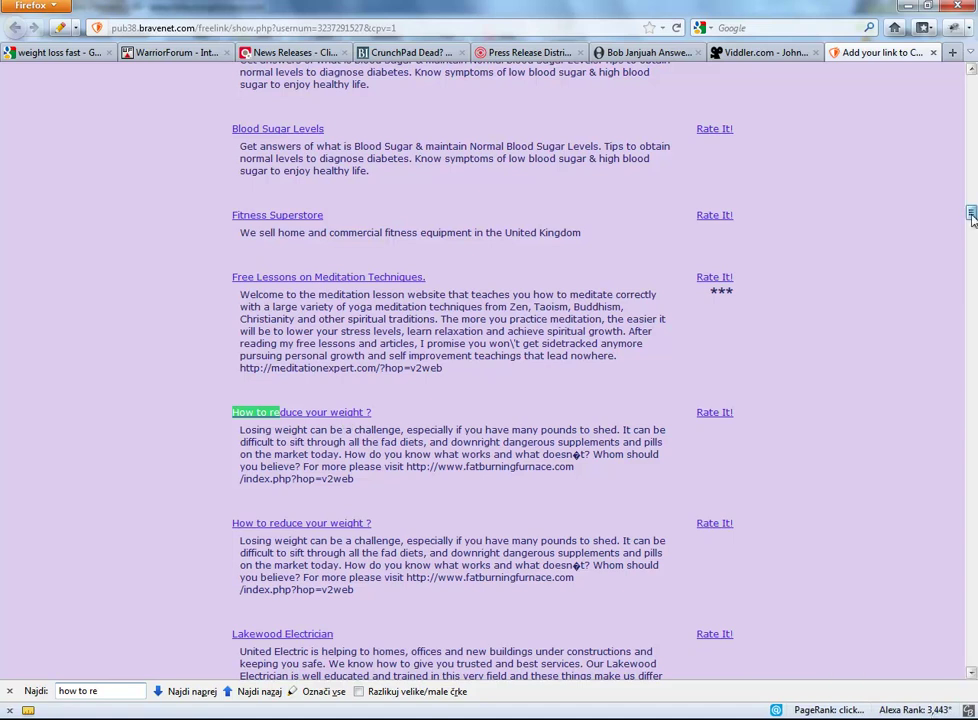
Open the Add a Link form for Cosmic Intuitions, examine its fields, and return to the backlink report
{"action": "left_click_drag", "start_coordinate": [971, 218], "coordinate": [972, 92]}
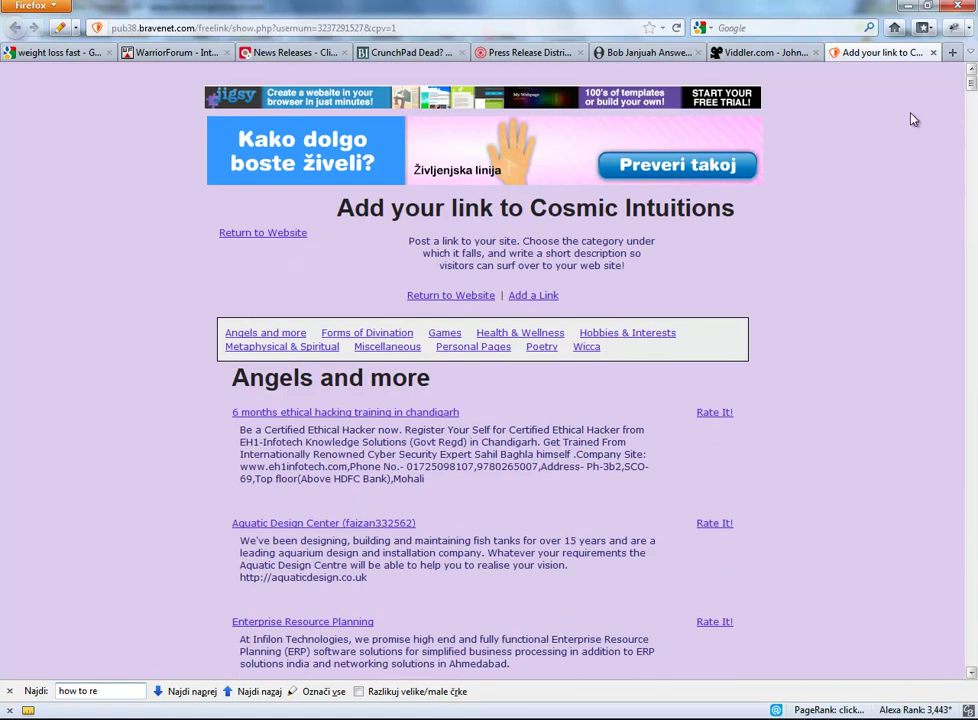
{"action": "left_click", "coordinate": [540, 297]}
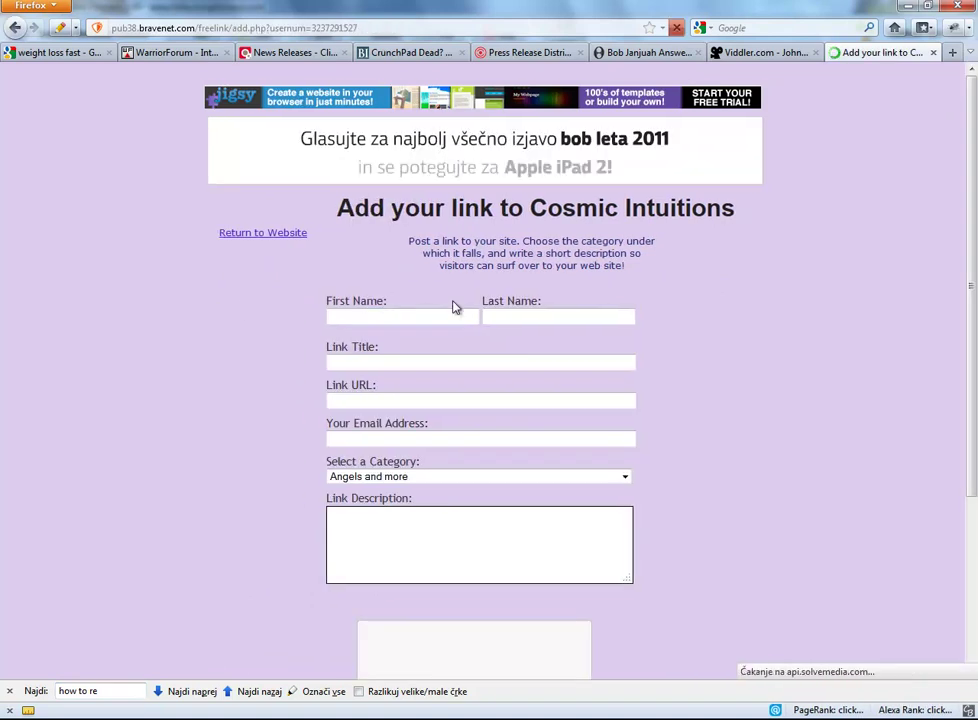
{"action": "scroll", "coordinate": [622, 383], "scroll_direction": "down", "scroll_amount": 4}
{"action": "left_click", "coordinate": [970, 118]}
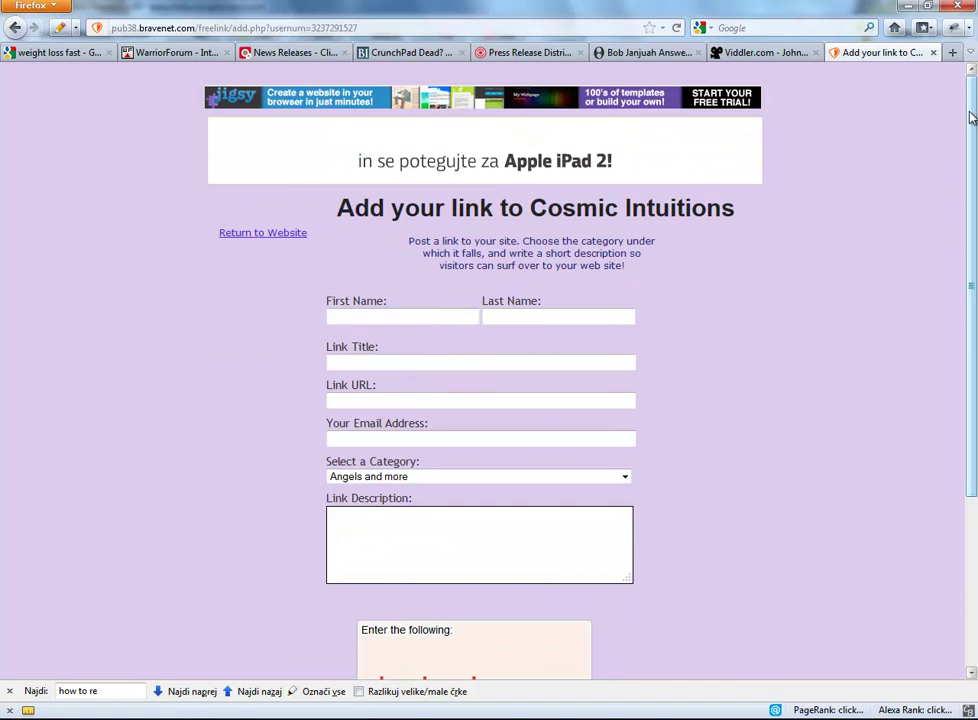
{"action": "left_click", "coordinate": [908, 6]}
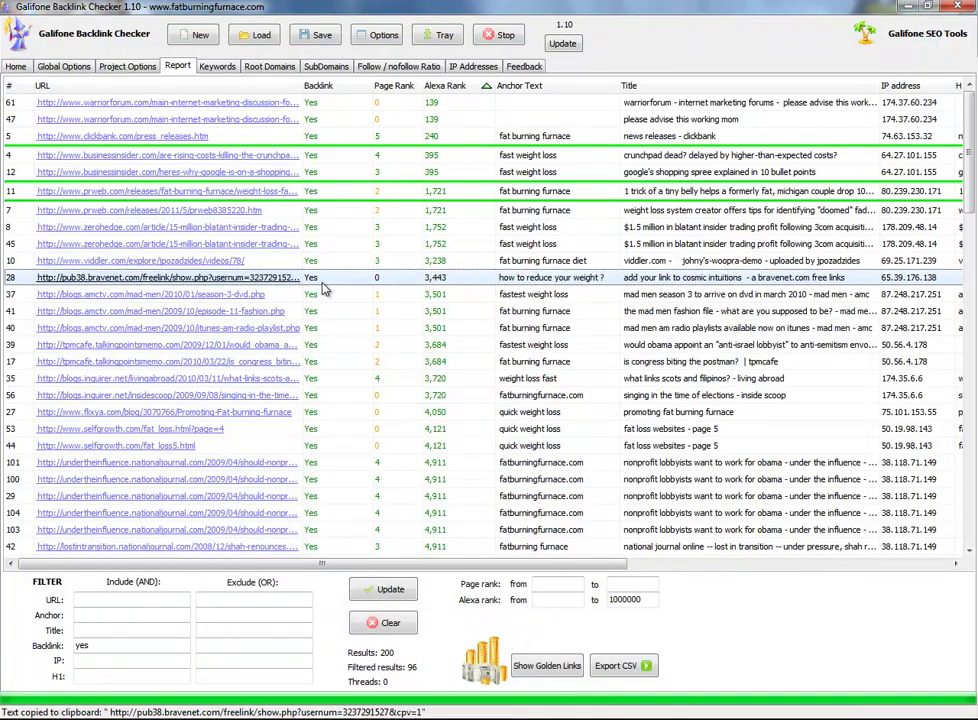
Open the AMC Mad Men season 3 DVD backlink page and look through its comments for links
{"action": "left_click", "coordinate": [150, 294]}
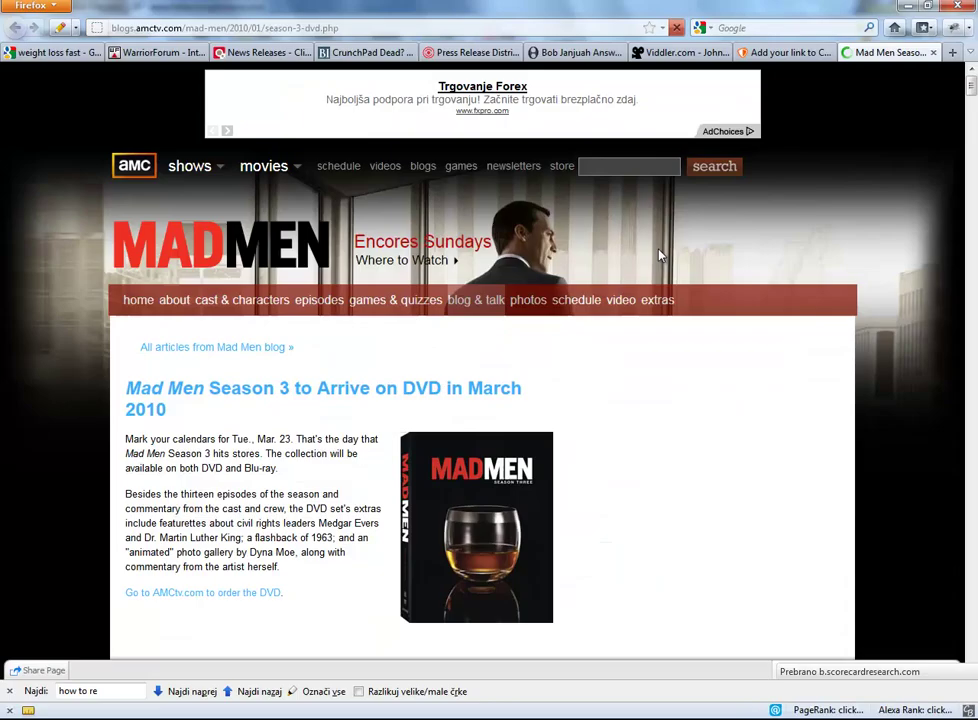
{"action": "scroll", "coordinate": [258, 474], "scroll_direction": "down", "scroll_amount": 10}
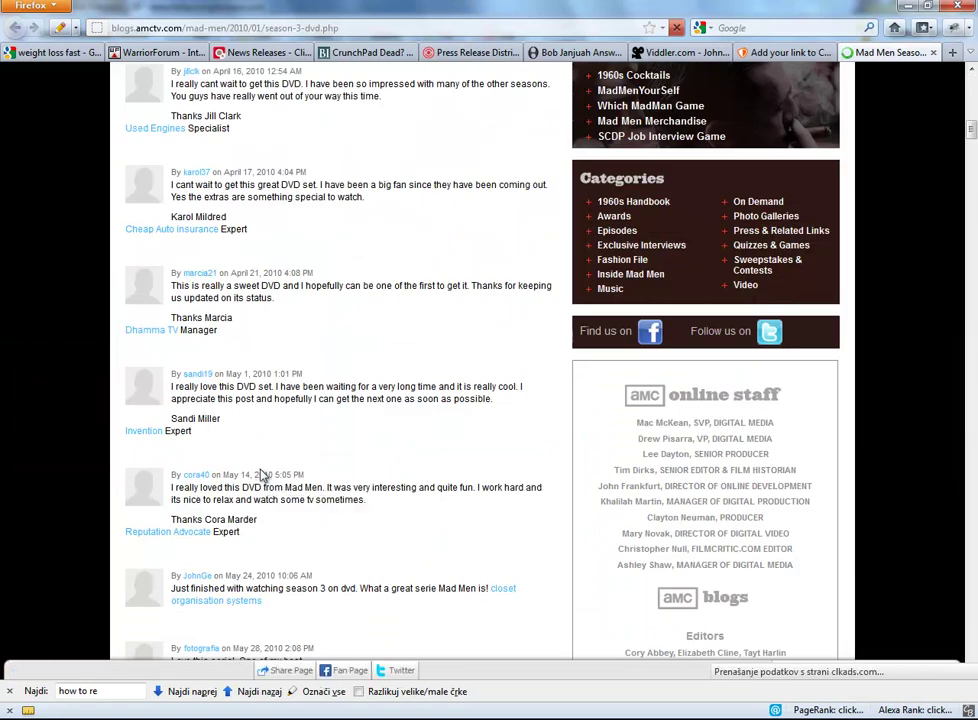
{"action": "scroll", "coordinate": [260, 472], "scroll_direction": "down", "scroll_amount": 3}
{"action": "scroll", "coordinate": [314, 497], "scroll_direction": "down", "scroll_amount": 6}
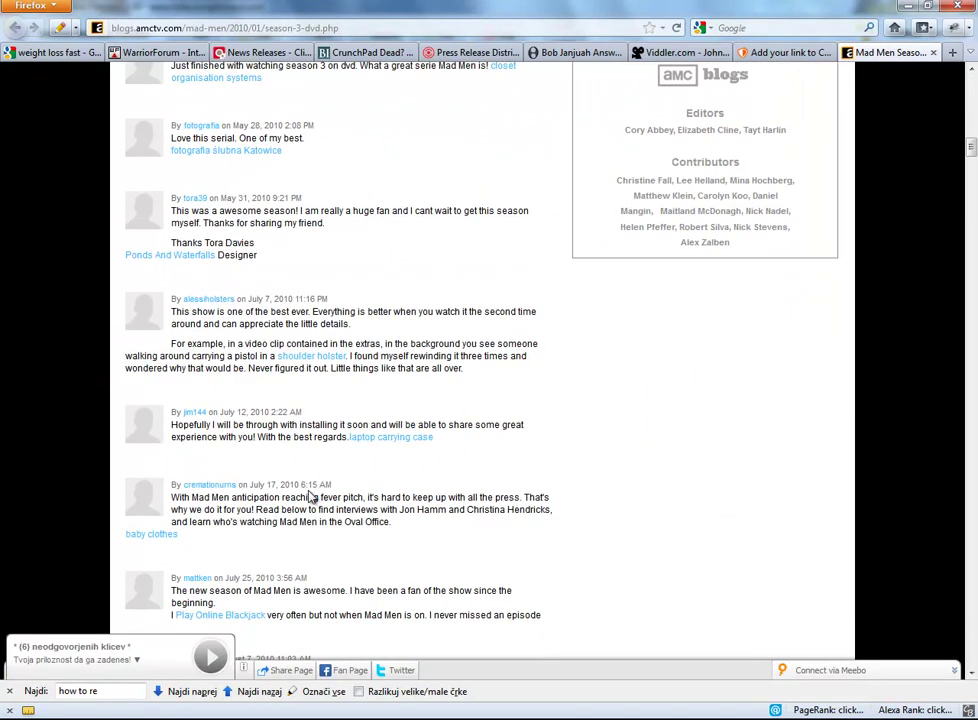
{"action": "scroll", "coordinate": [403, 473], "scroll_direction": "down", "scroll_amount": 14}
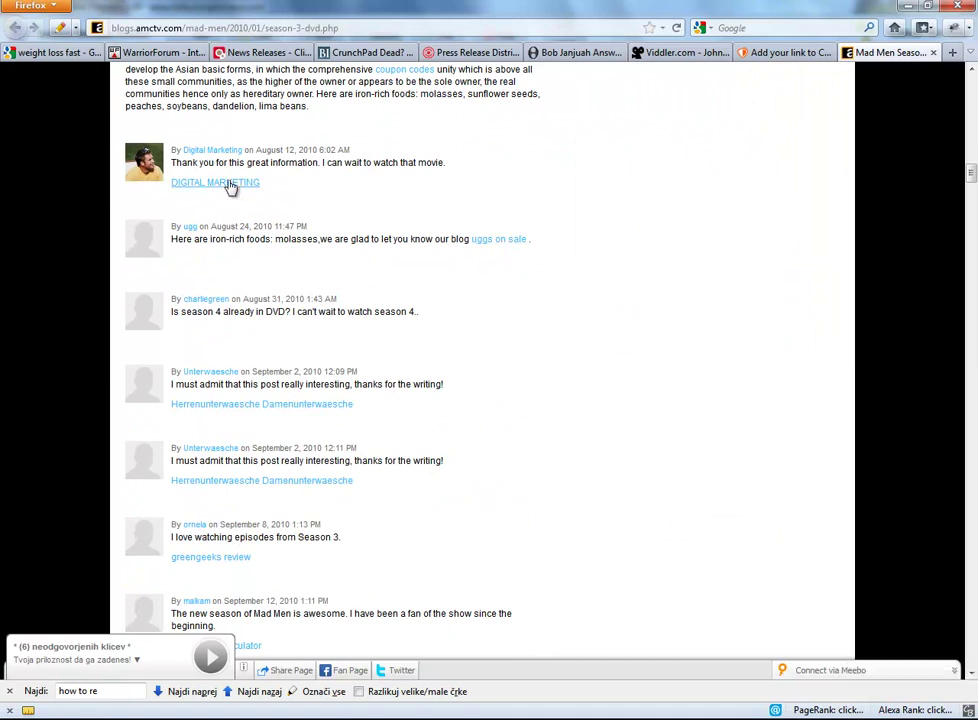
Check the AMC backlink's anchor text in the report and find "fastest" in the Mad Men page's comments
{"action": "key", "text": "alt+Tab"}
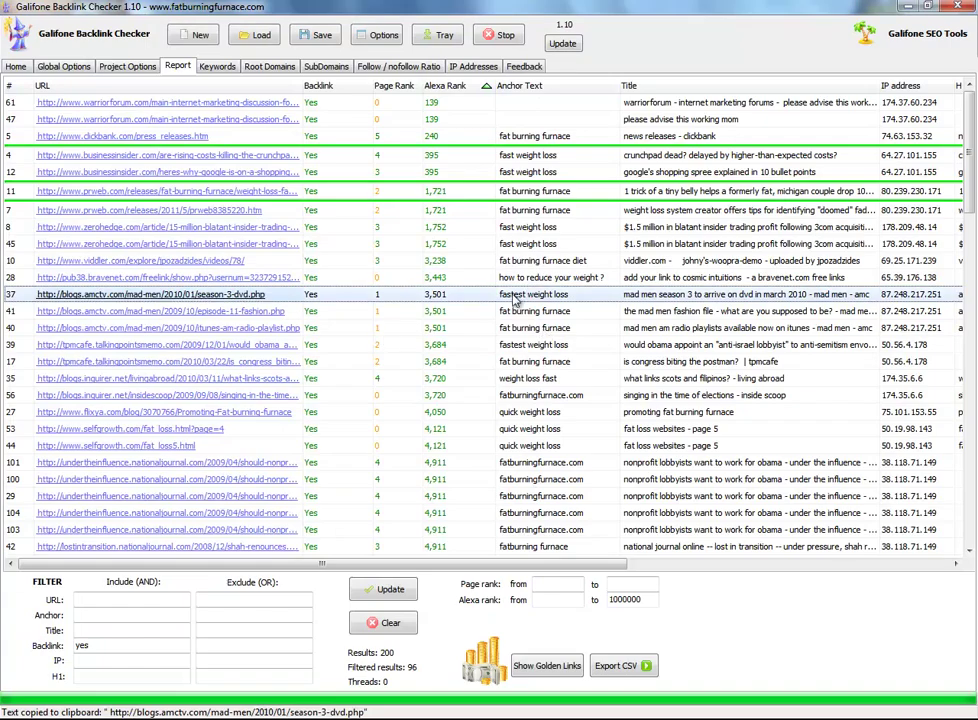
{"action": "key", "text": "alt+Tab"}
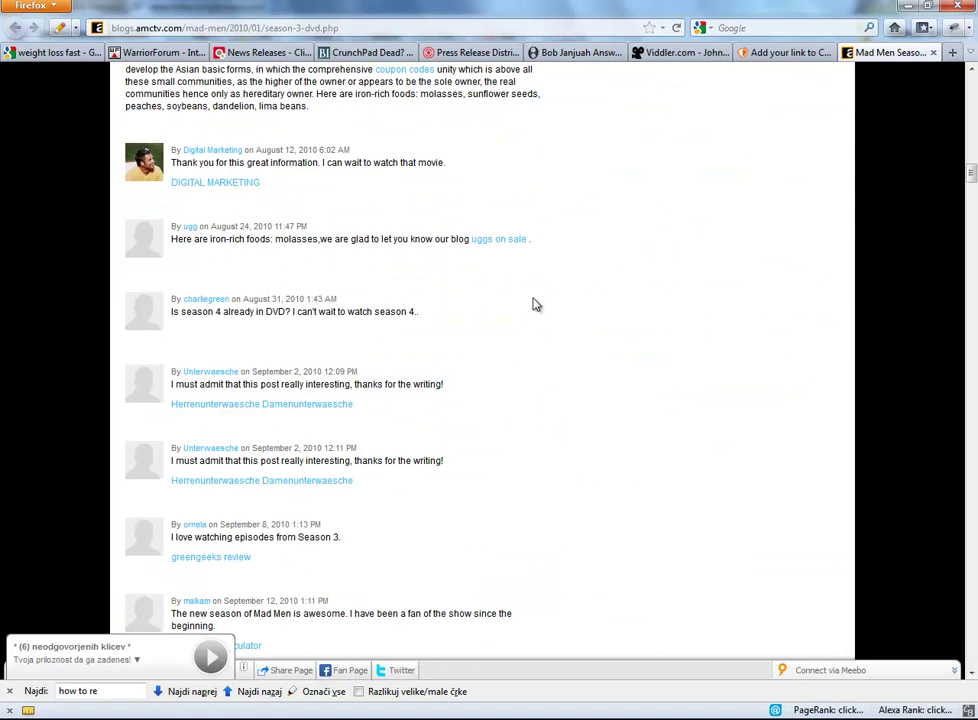
{"action": "key", "text": "ctrl+f"}
{"action": "type", "text": "fastest"}
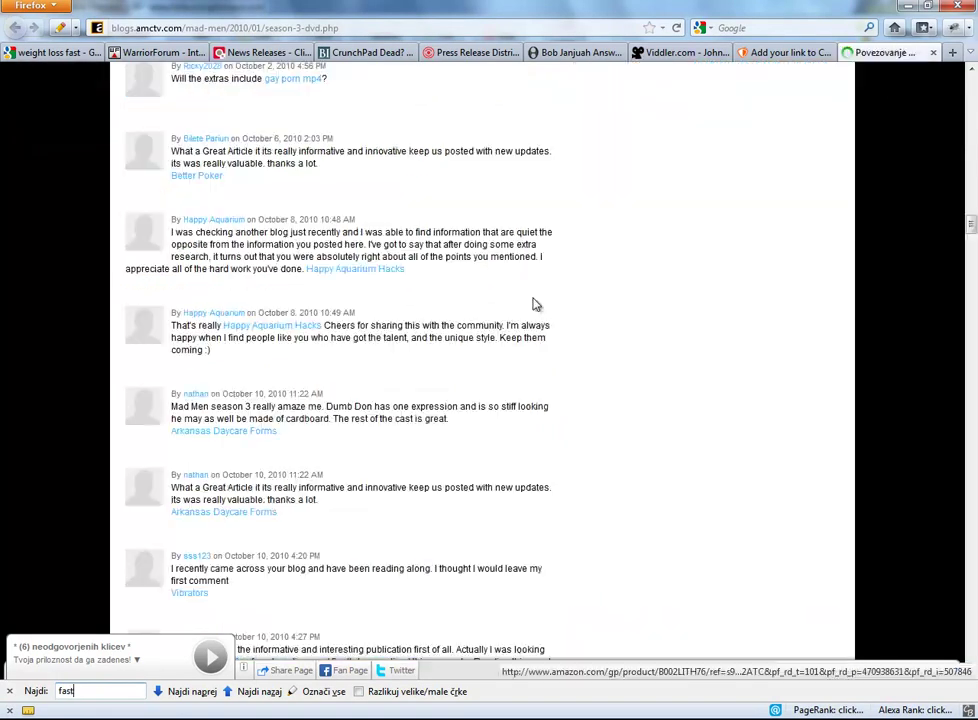
{"action": "key", "text": "Escape"}
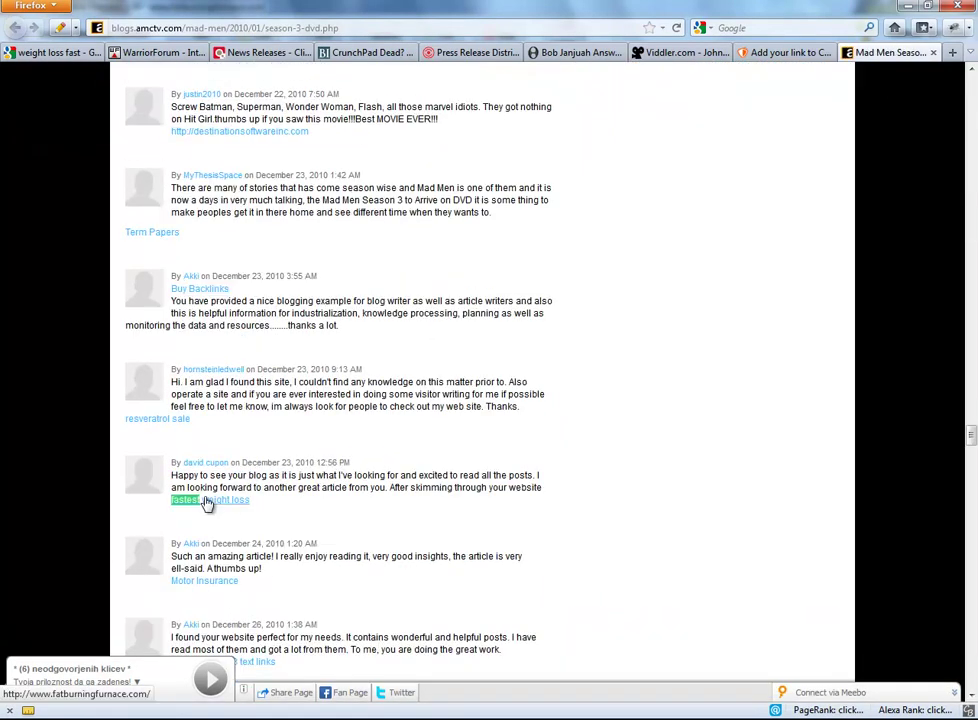
{"action": "left_click", "coordinate": [547, 494]}
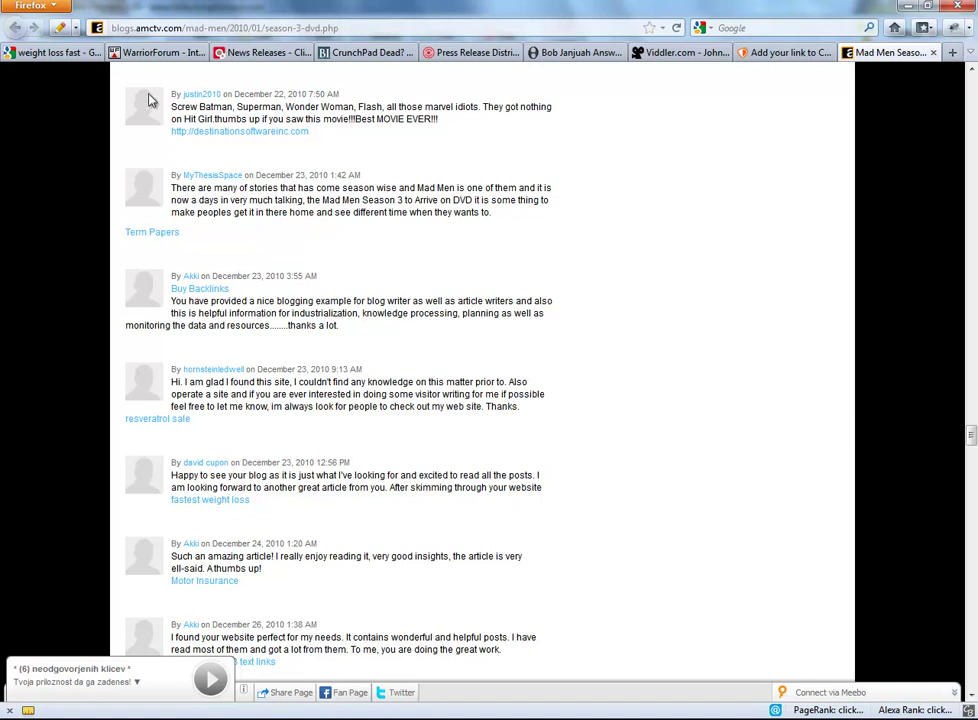
Compare the "weight loss fast" Google results with the comment's "fastest weight loss" link, and review the remaining entries in the backlink report
{"action": "left_click", "coordinate": [60, 55]}
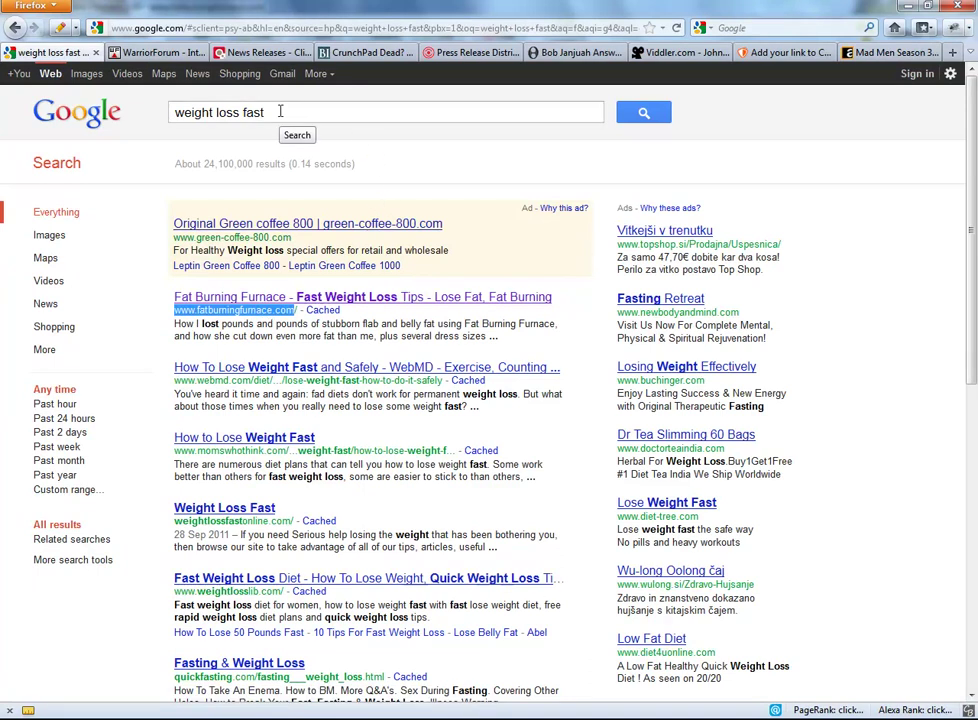
{"action": "left_click", "coordinate": [900, 53]}
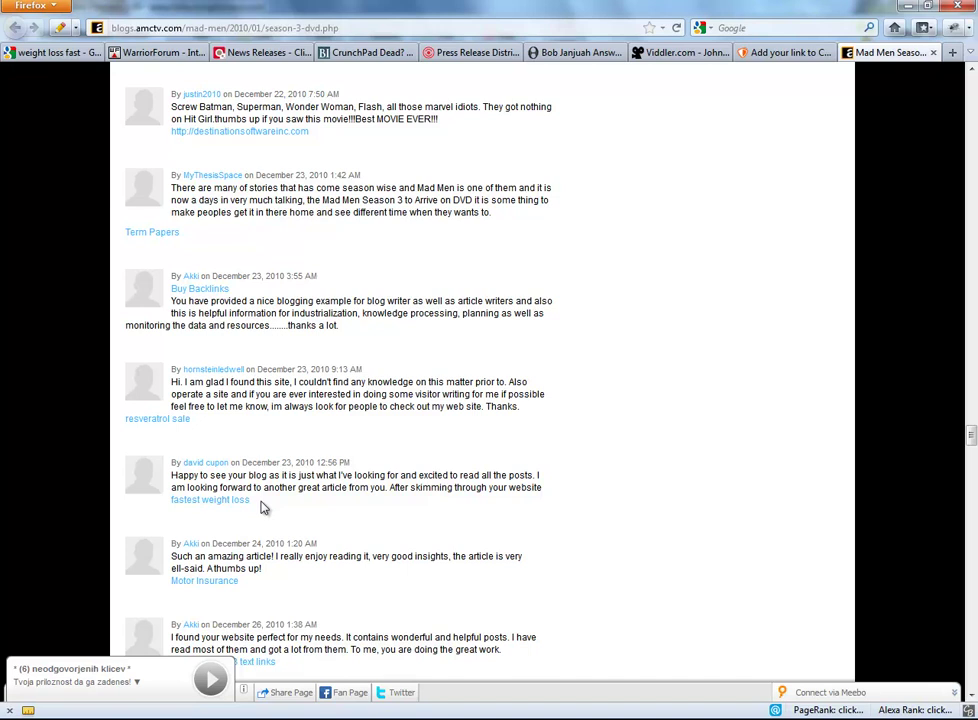
{"action": "left_click_drag", "start_coordinate": [155, 520], "coordinate": [312, 500]}
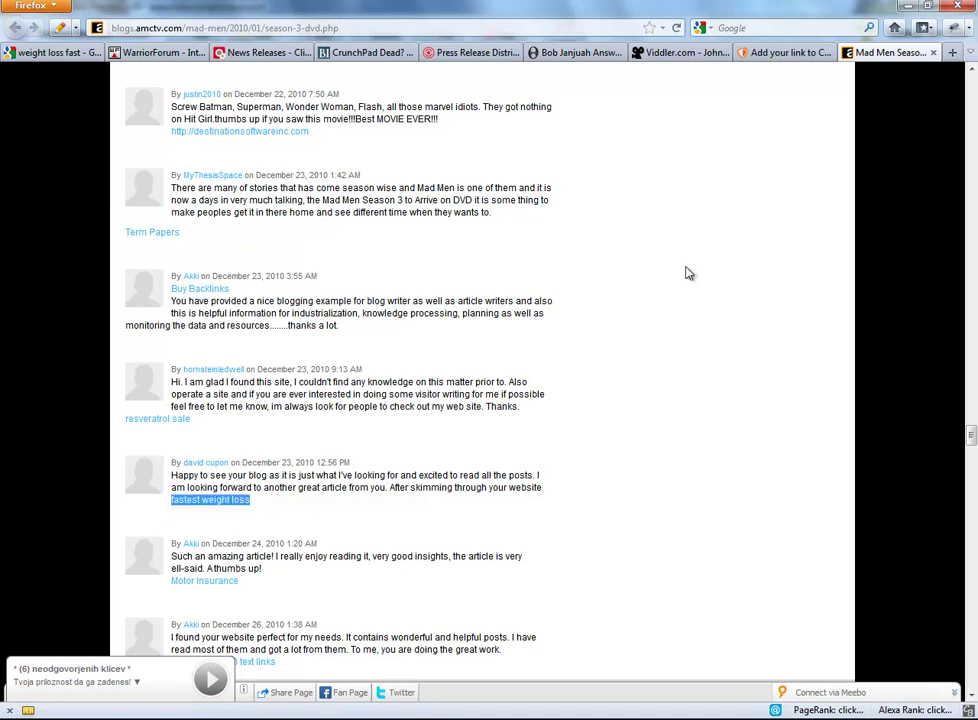
{"action": "key", "text": "alt+Tab"}
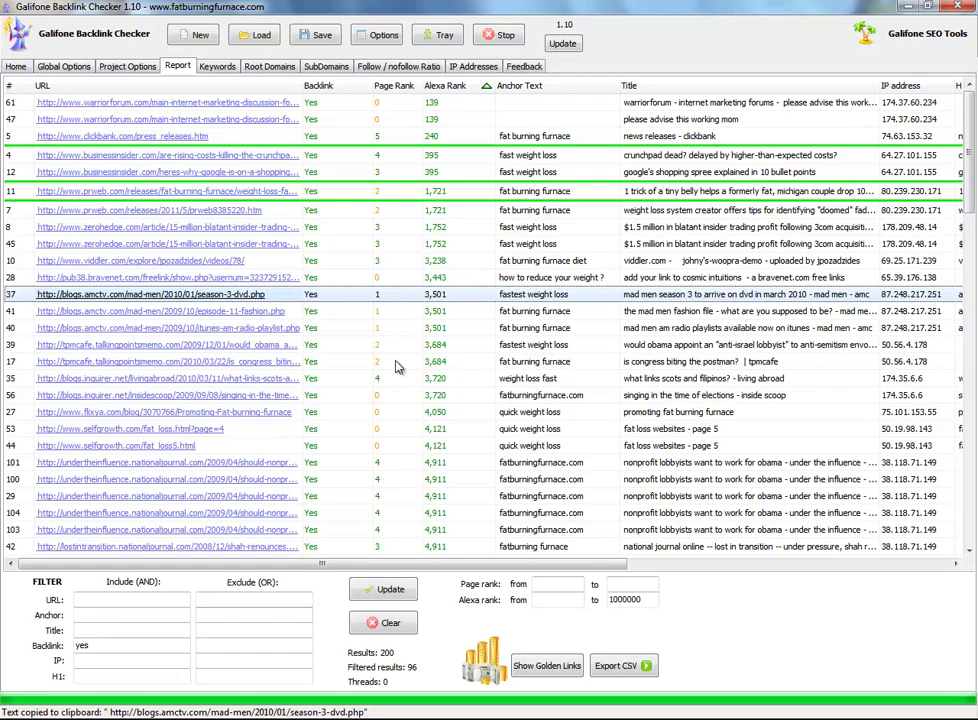
{"action": "left_click_drag", "start_coordinate": [975, 233], "coordinate": [962, 530]}
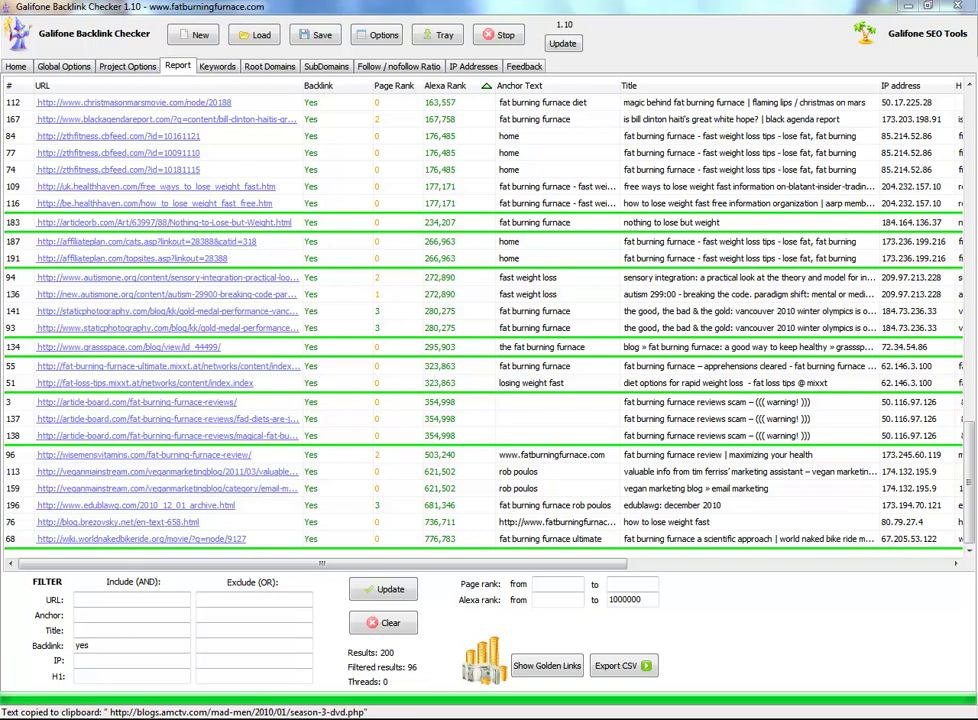
Return to the "weight loss fast" Google results in Firefox and copy the URL of the WebMD result
{"action": "left_click", "coordinate": [419, 718]}
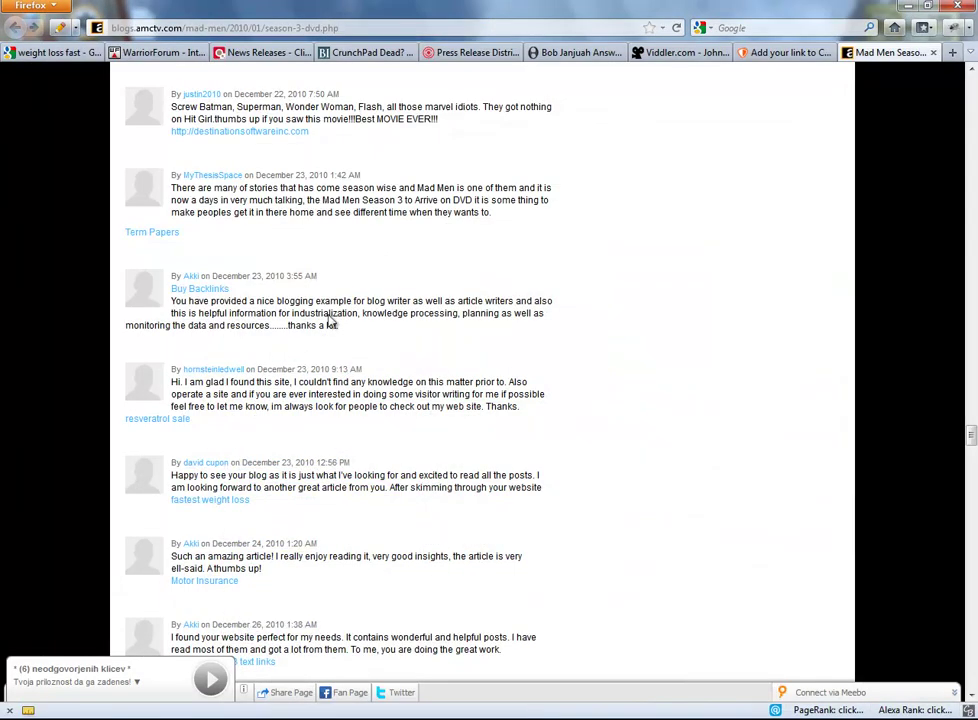
{"action": "key", "text": "ctrl+Tab"}
{"action": "left_click_drag", "start_coordinate": [174, 380], "coordinate": [441, 381]}
{"action": "key", "text": "ctrl+c"}
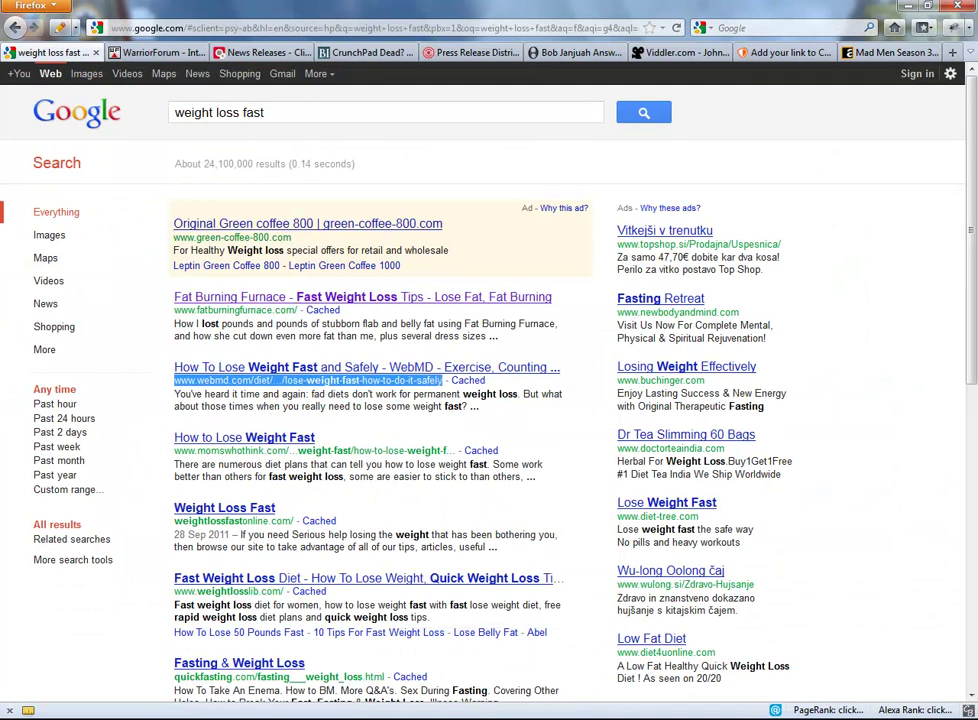
{"action": "key", "text": "alt+Tab"}
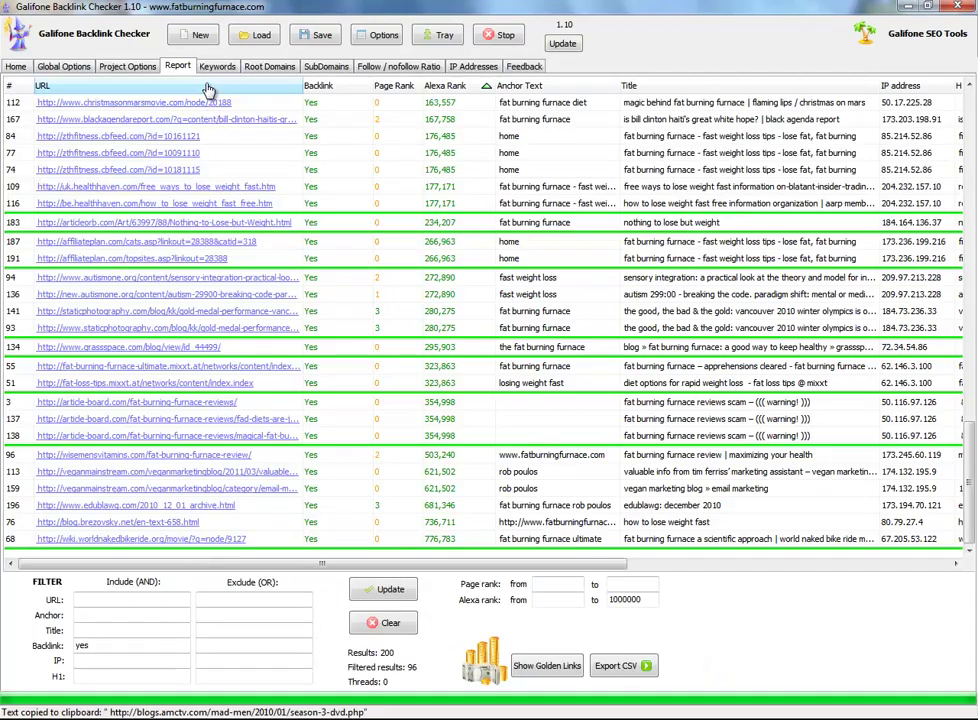
{"action": "left_click", "coordinate": [150, 67]}
{"action": "left_click", "coordinate": [194, 97]}
{"action": "key", "text": "ctrl+a"}
{"action": "key", "text": "BackSpace"}
{"action": "right_click", "coordinate": [188, 97]}
{"action": "left_click", "coordinate": [252, 165]}
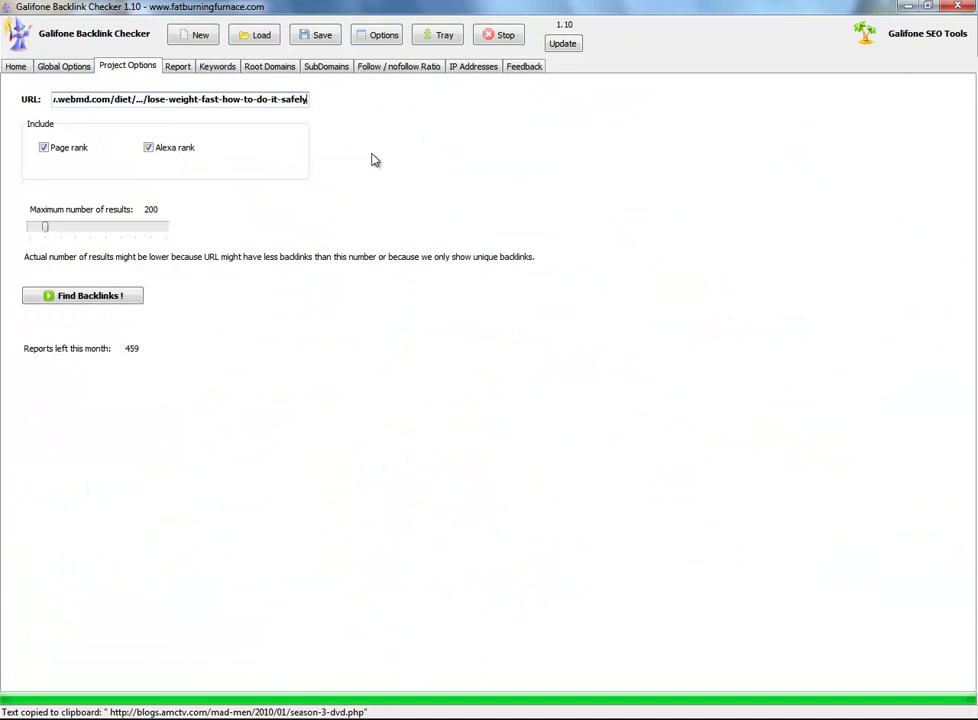
{"action": "left_click", "coordinate": [141, 295]}
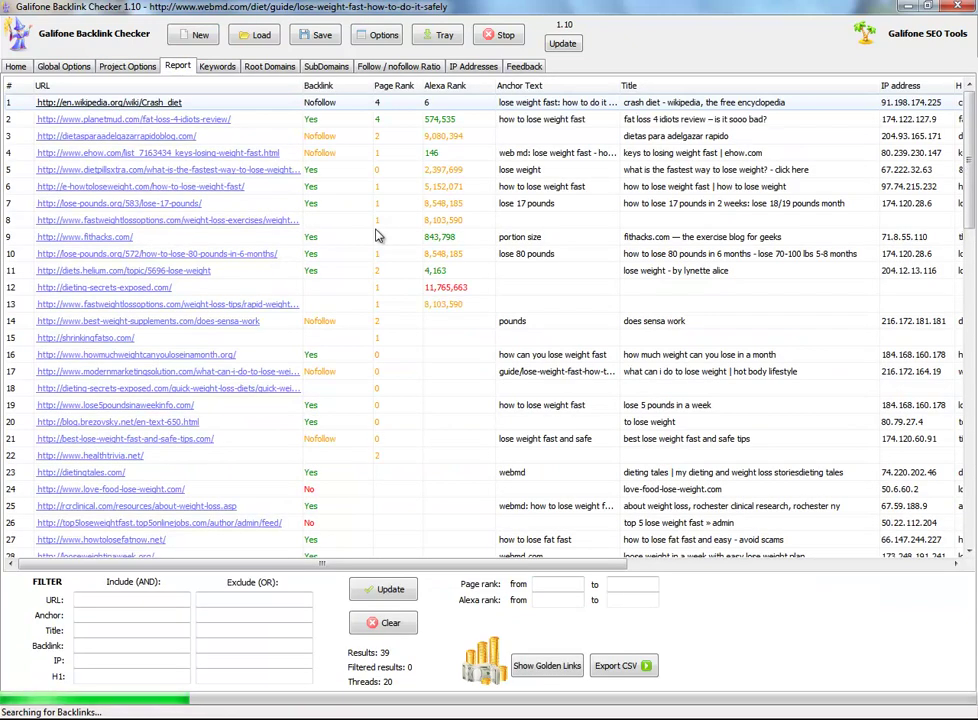
Look through the WebMD backlinks in the report and filter it to the golden links
{"action": "scroll", "coordinate": [427, 292], "scroll_direction": "down", "scroll_amount": 20}
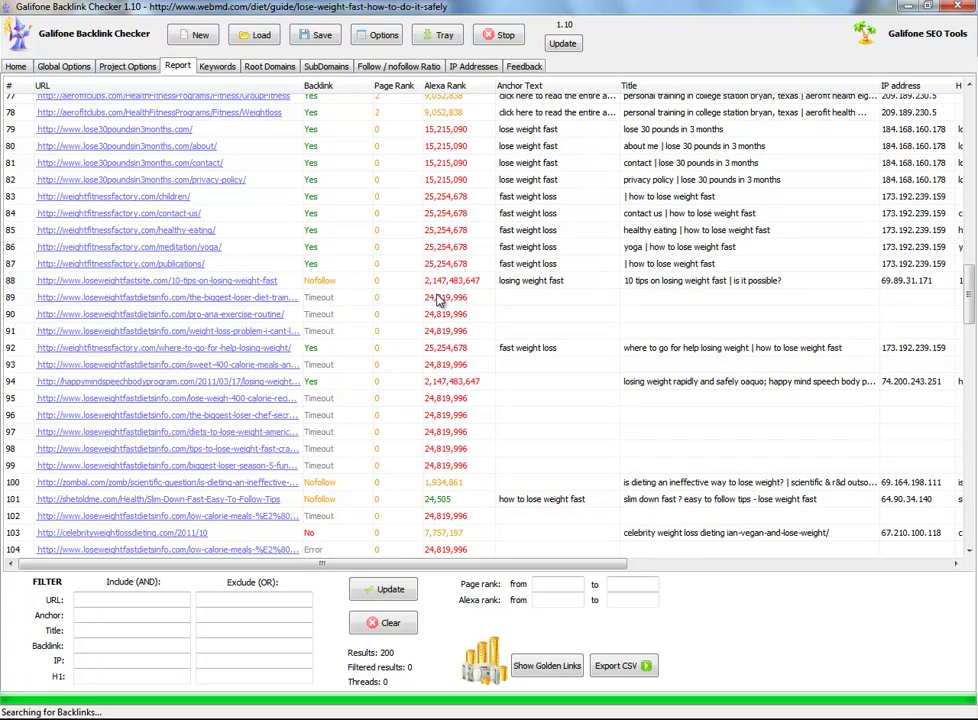
{"action": "left_click_drag", "start_coordinate": [970, 285], "coordinate": [970, 248]}
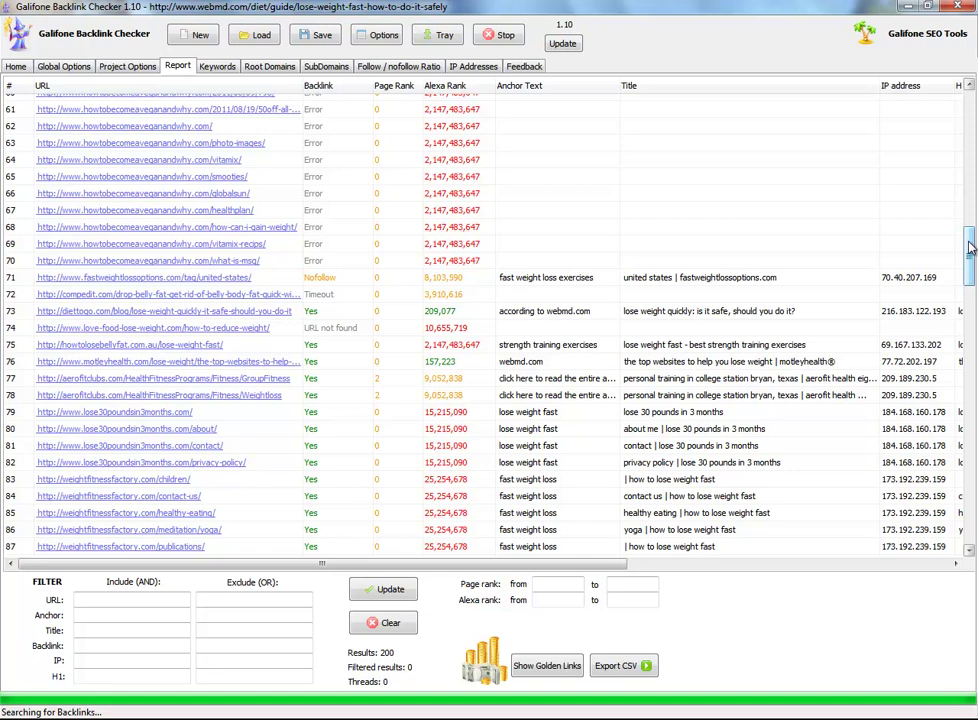
{"action": "left_click", "coordinate": [390, 622]}
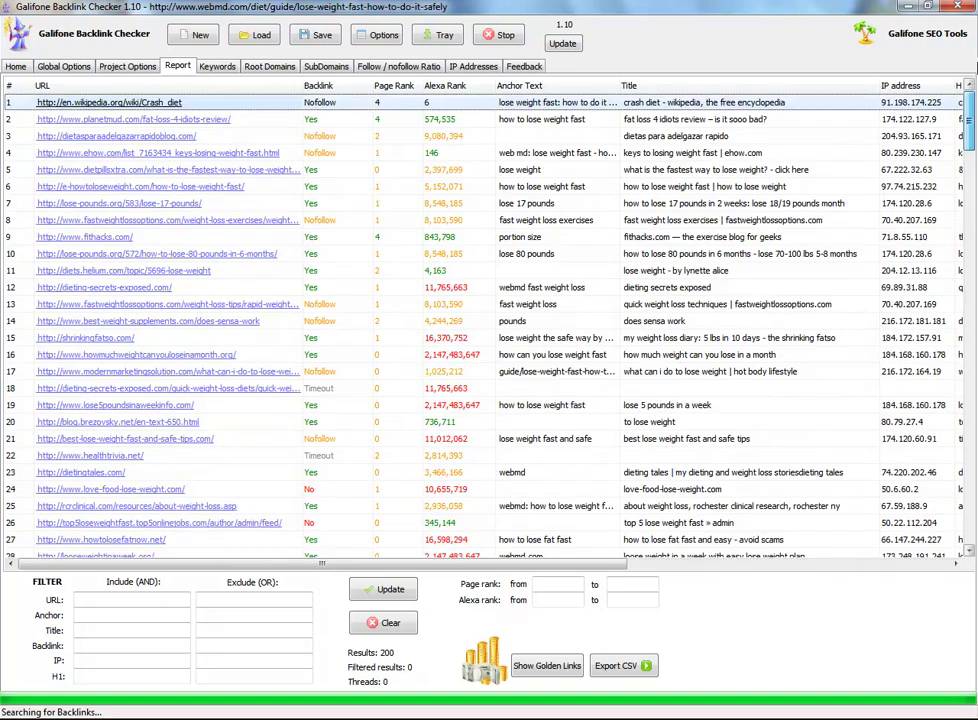
{"action": "left_click", "coordinate": [547, 665]}
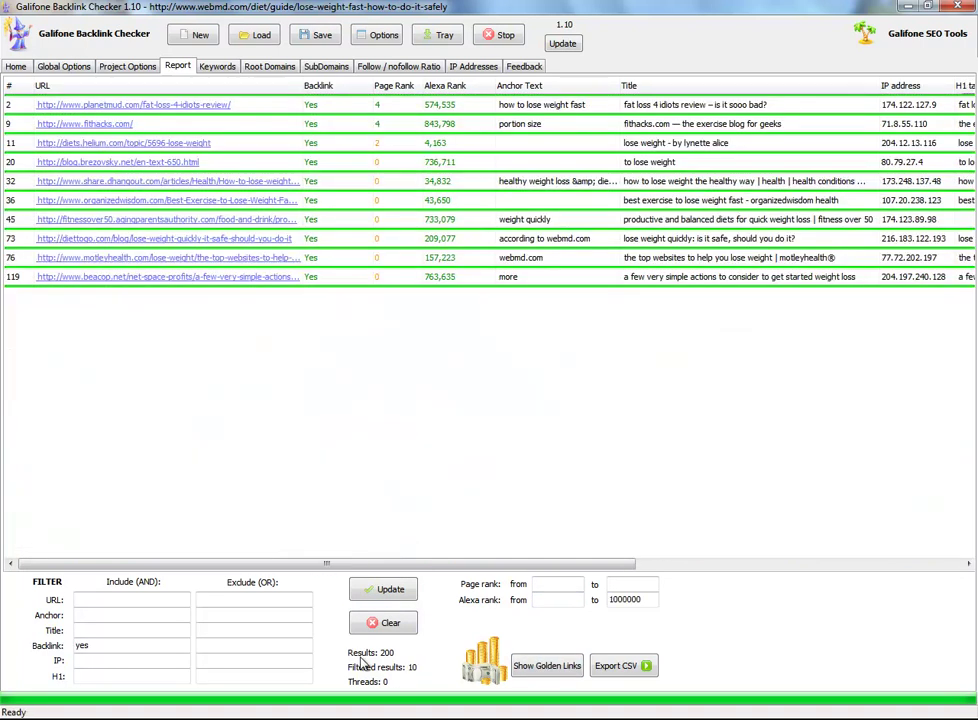
Open the planetmud.com backlink page, check its anchor text in the report, and find "how to los" on the page
{"action": "left_click", "coordinate": [213, 106]}
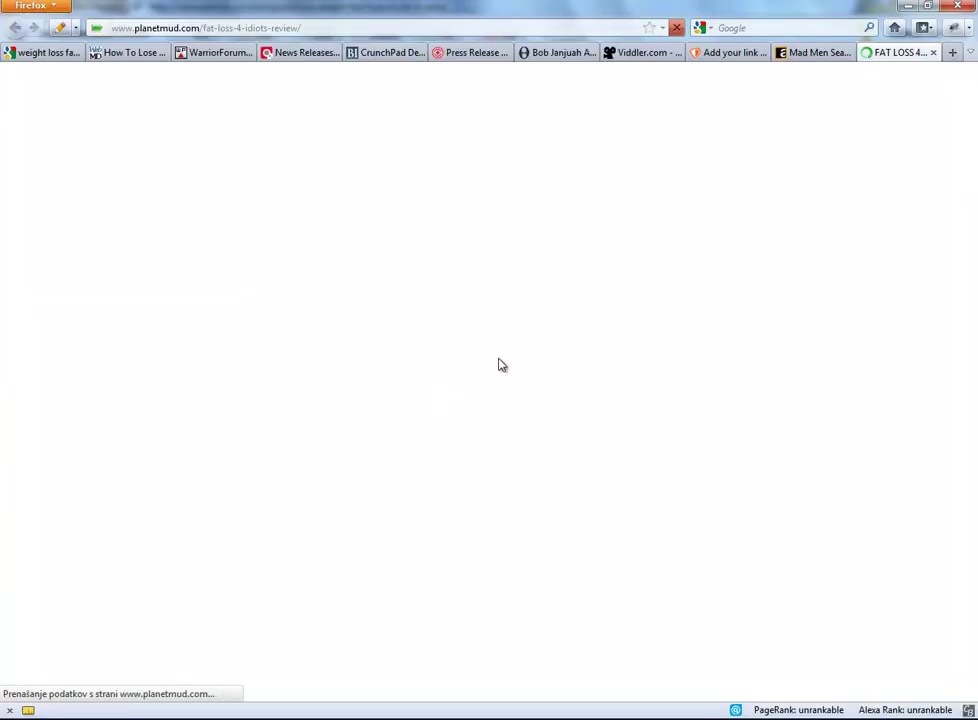
{"action": "key", "text": "alt+Tab"}
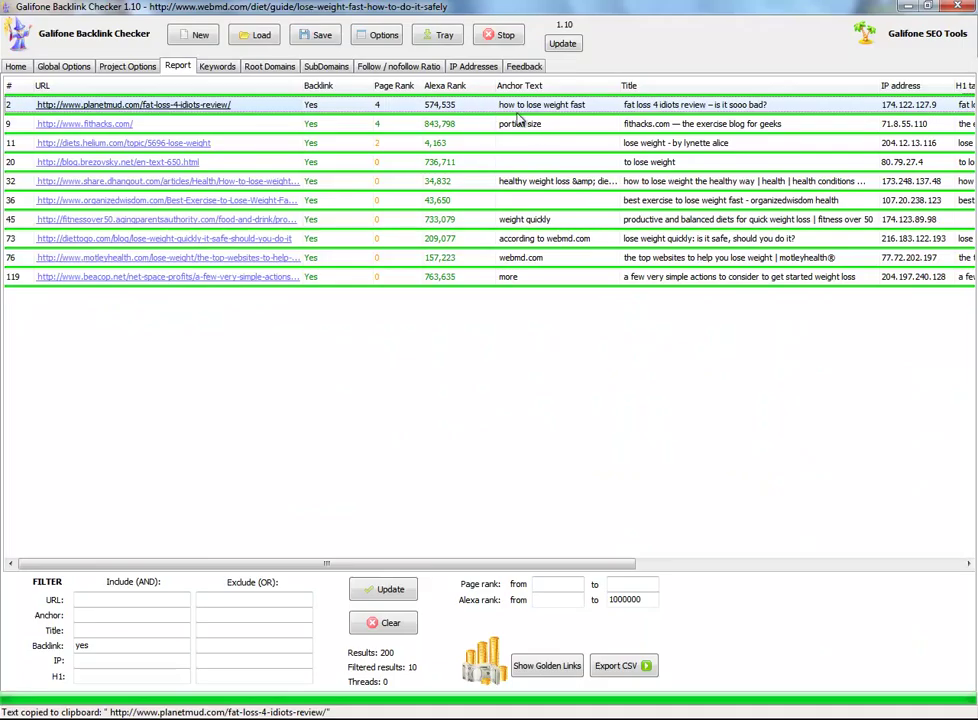
{"action": "key", "text": "alt+Tab"}
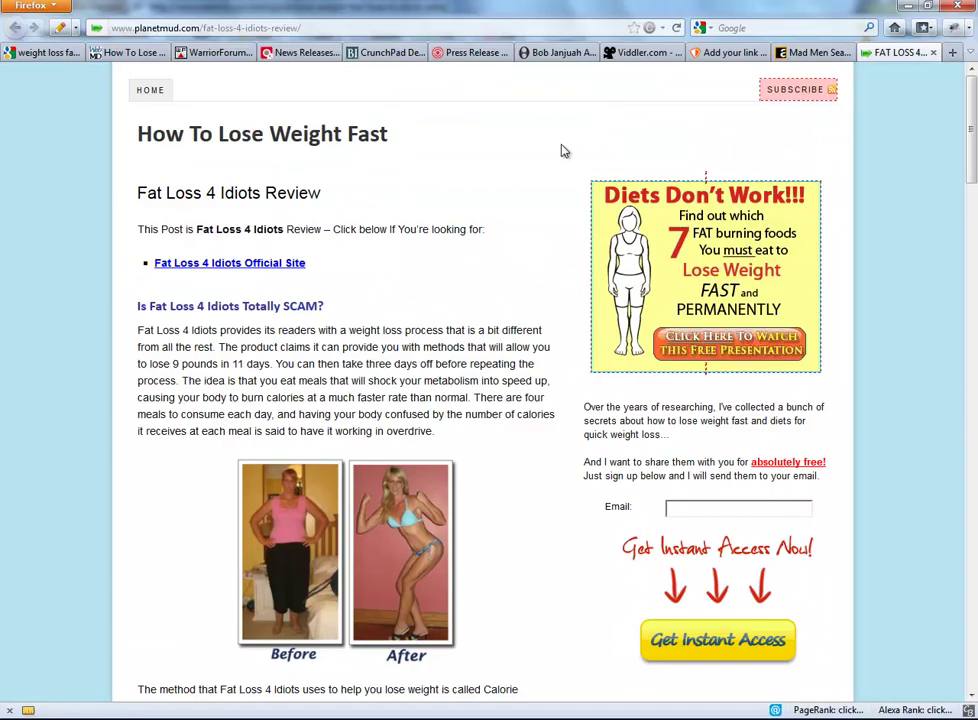
{"action": "key", "text": "ctrl+f"}
{"action": "type", "text": "how to los"}
{"action": "key", "text": "Return"}
{"action": "scroll", "coordinate": [375, 155], "scroll_direction": "down", "scroll_amount": 5}
{"action": "scroll", "coordinate": [216, 533], "scroll_direction": "up", "scroll_amount": 3}
{"action": "left_click", "coordinate": [234, 500]}
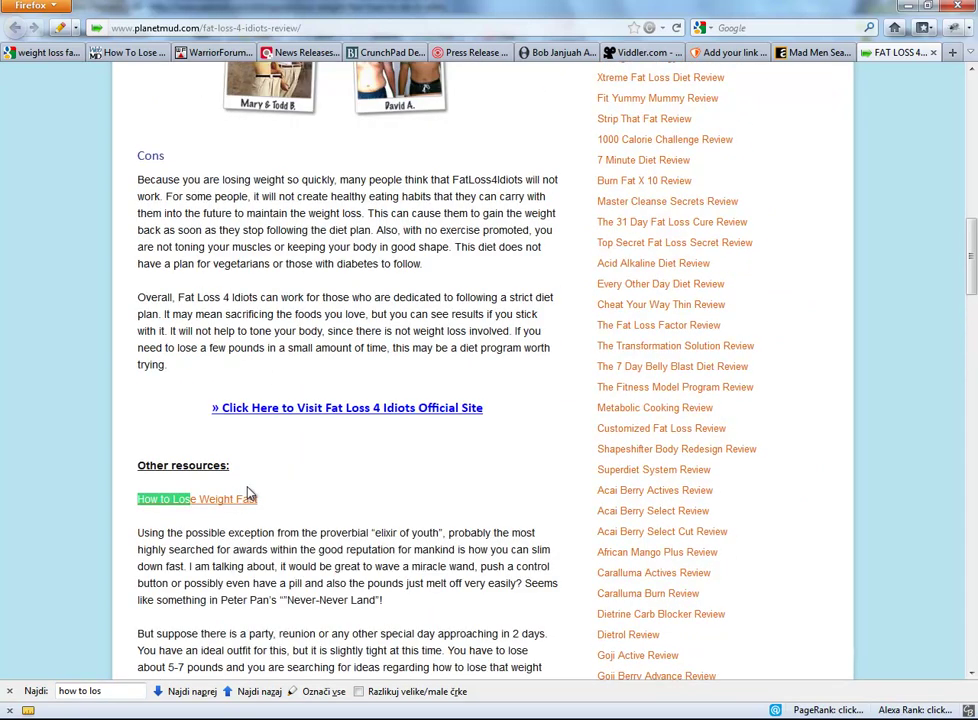
Examine the planetmud.com article for "how to lose weight fast" links to WebMD and return to the backlink report
{"action": "scroll", "coordinate": [420, 416], "scroll_direction": "down", "scroll_amount": 15}
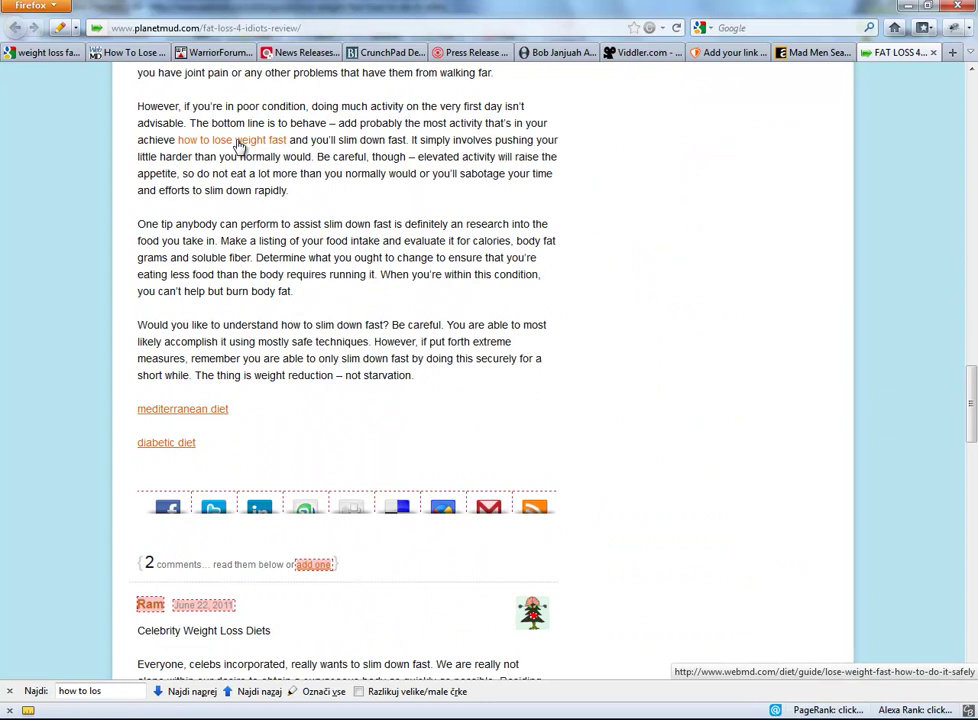
{"action": "scroll", "coordinate": [299, 319], "scroll_direction": "up", "scroll_amount": 10}
{"action": "scroll", "coordinate": [294, 343], "scroll_direction": "down", "scroll_amount": 5}
{"action": "scroll", "coordinate": [231, 417], "scroll_direction": "up", "scroll_amount": 10}
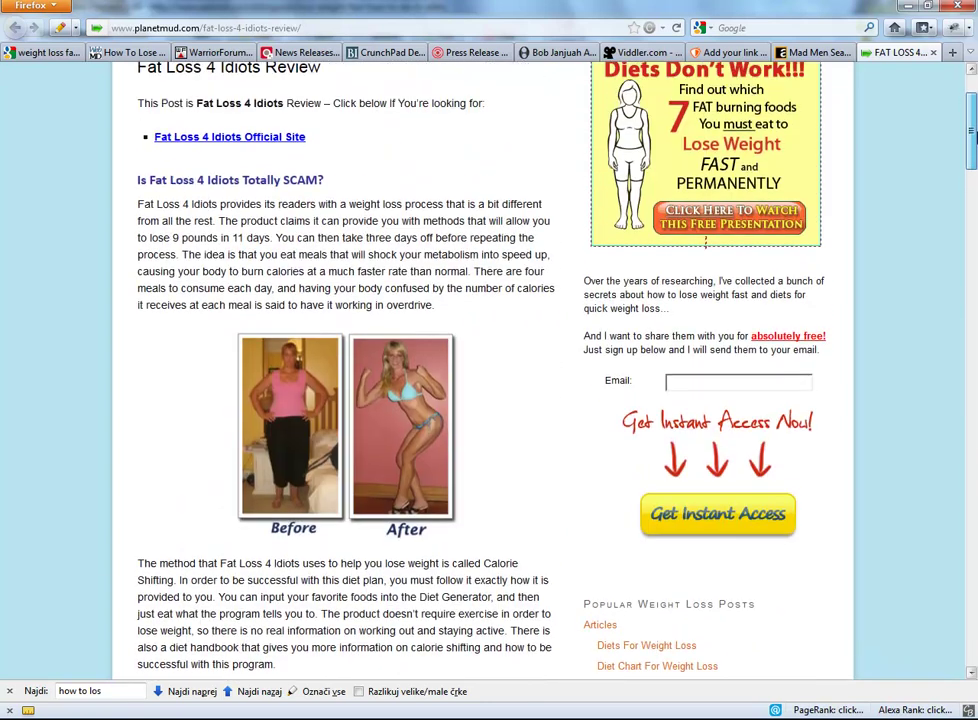
{"action": "scroll", "coordinate": [706, 228], "scroll_direction": "down", "scroll_amount": 3}
{"action": "scroll", "coordinate": [232, 214], "scroll_direction": "down", "scroll_amount": 15}
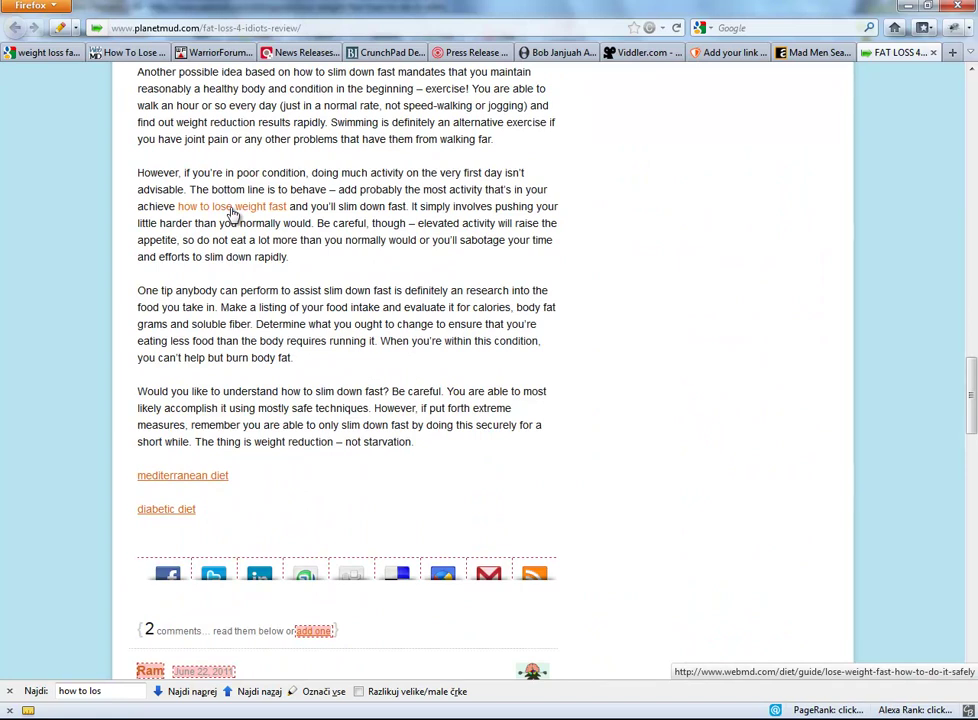
{"action": "scroll", "coordinate": [428, 320], "scroll_direction": "down", "scroll_amount": 12}
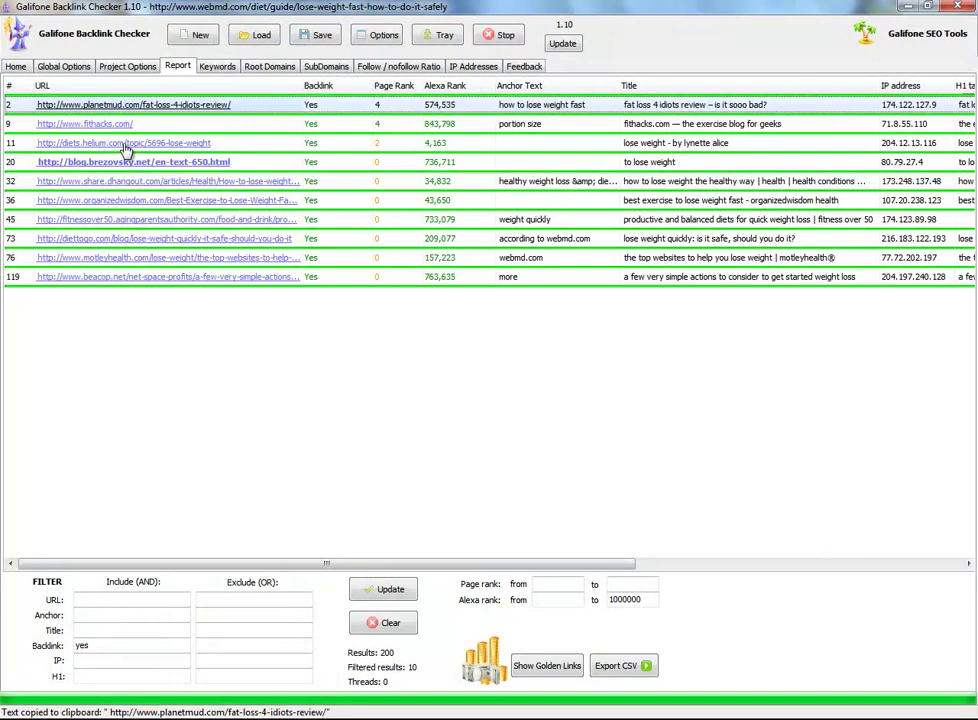
Open the fithacks.com backlink page and find "portio" on it
{"action": "double_click", "coordinate": [100, 124]}
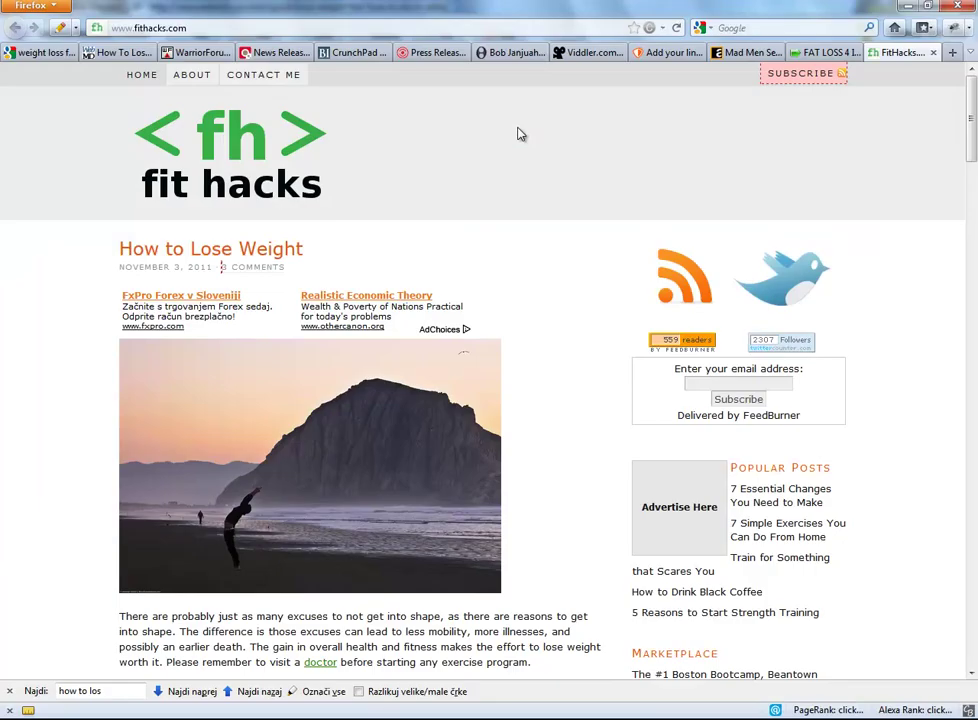
{"action": "key", "text": "ctrl+f"}
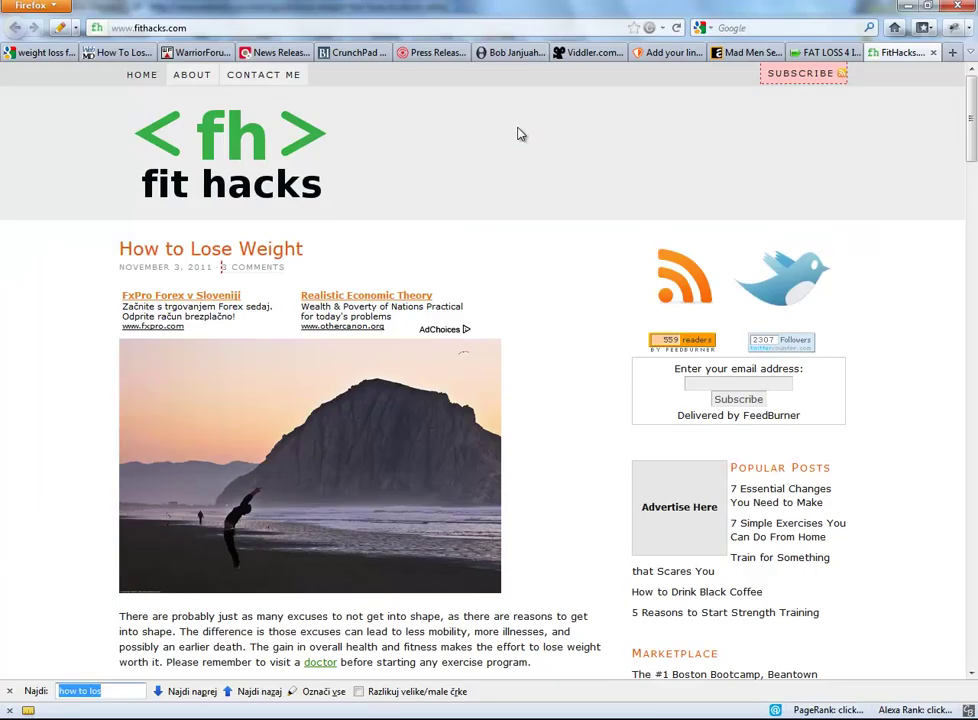
{"action": "type", "text": "portio"}
{"action": "scroll", "coordinate": [500, 323], "scroll_direction": "down", "scroll_amount": 6}
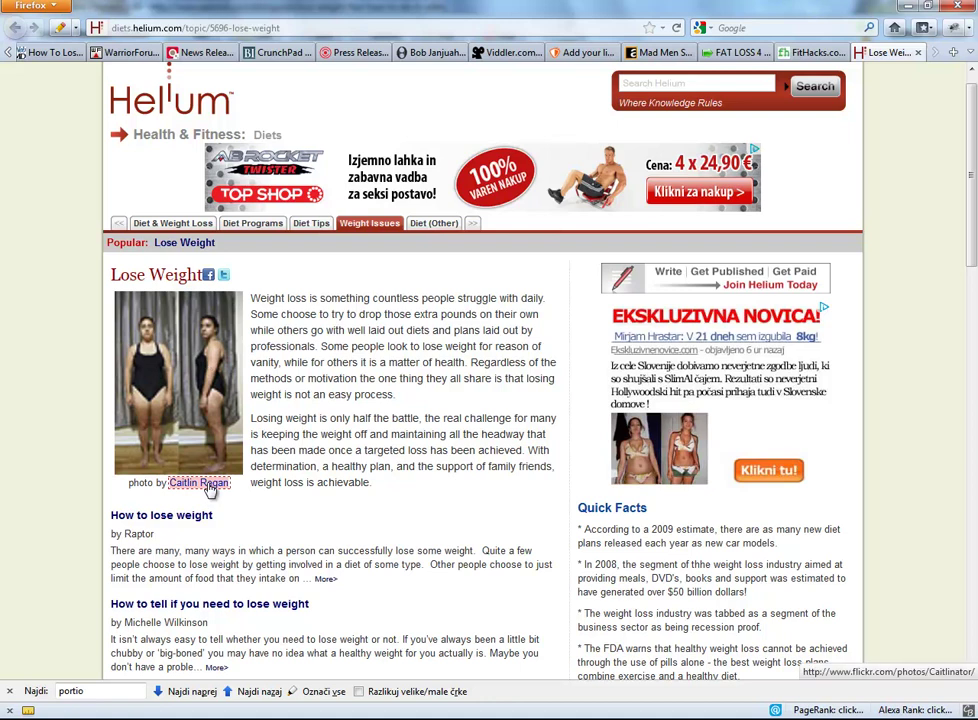
Look through the Helium Lose Weight page for the links to WebMD and return to the backlink report
{"action": "scroll", "coordinate": [660, 487], "scroll_direction": "down", "scroll_amount": 4}
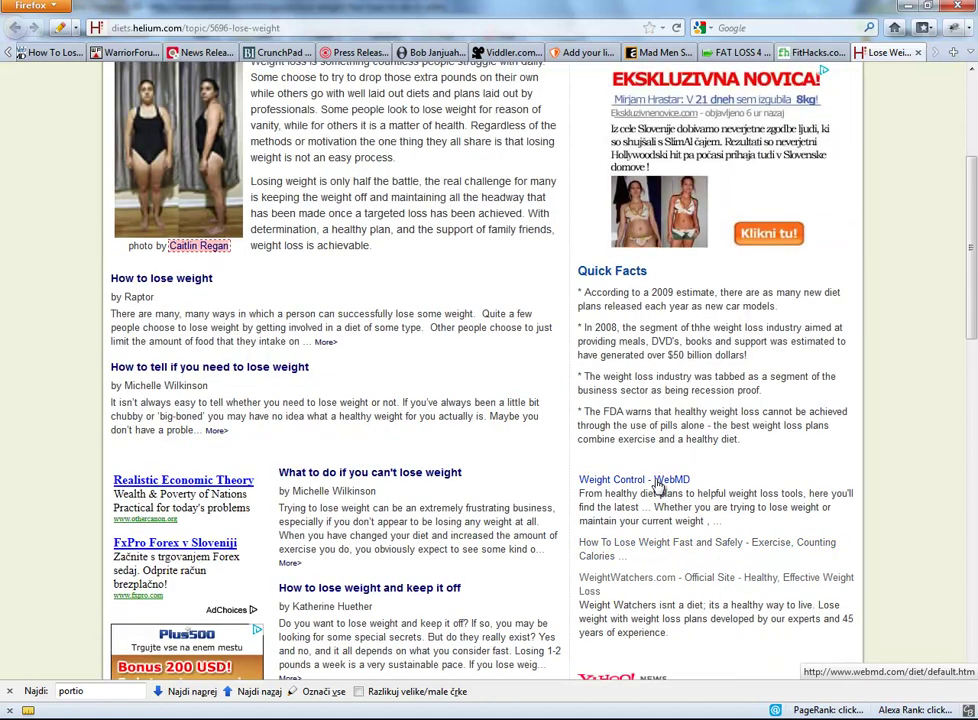
{"action": "scroll", "coordinate": [660, 487], "scroll_direction": "down", "scroll_amount": 2}
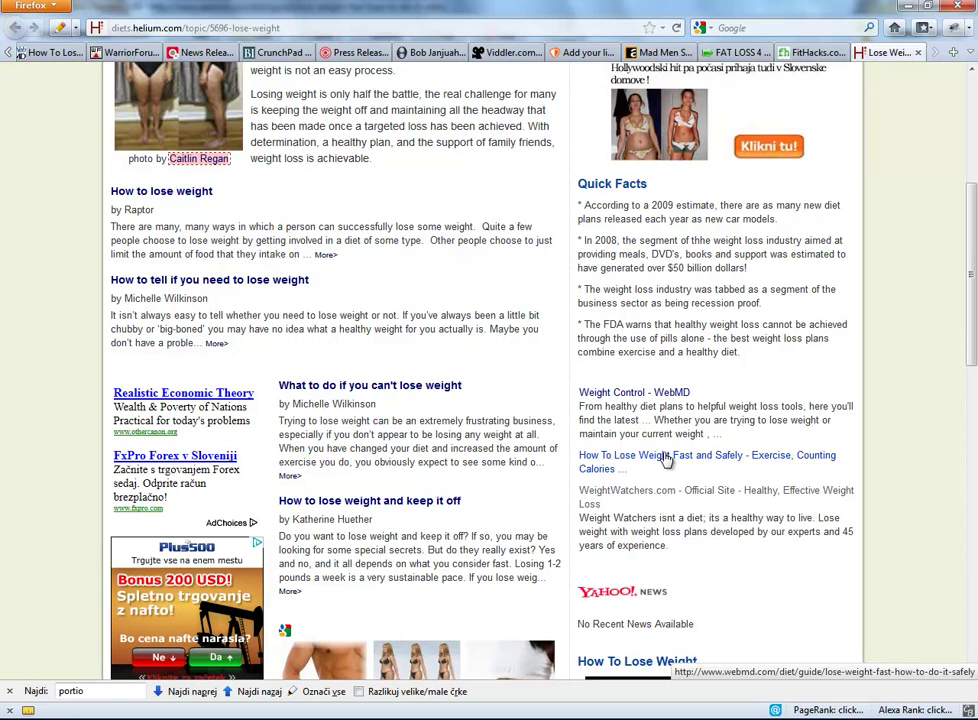
{"action": "scroll", "coordinate": [666, 440], "scroll_direction": "down", "scroll_amount": 1}
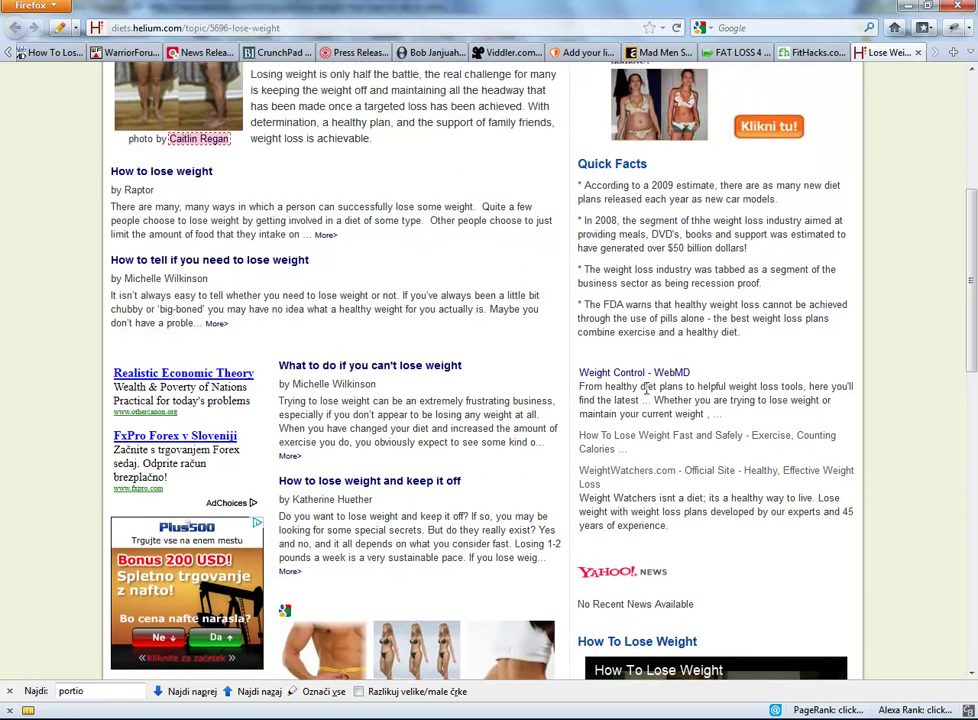
{"action": "scroll", "coordinate": [655, 437], "scroll_direction": "up", "scroll_amount": 5}
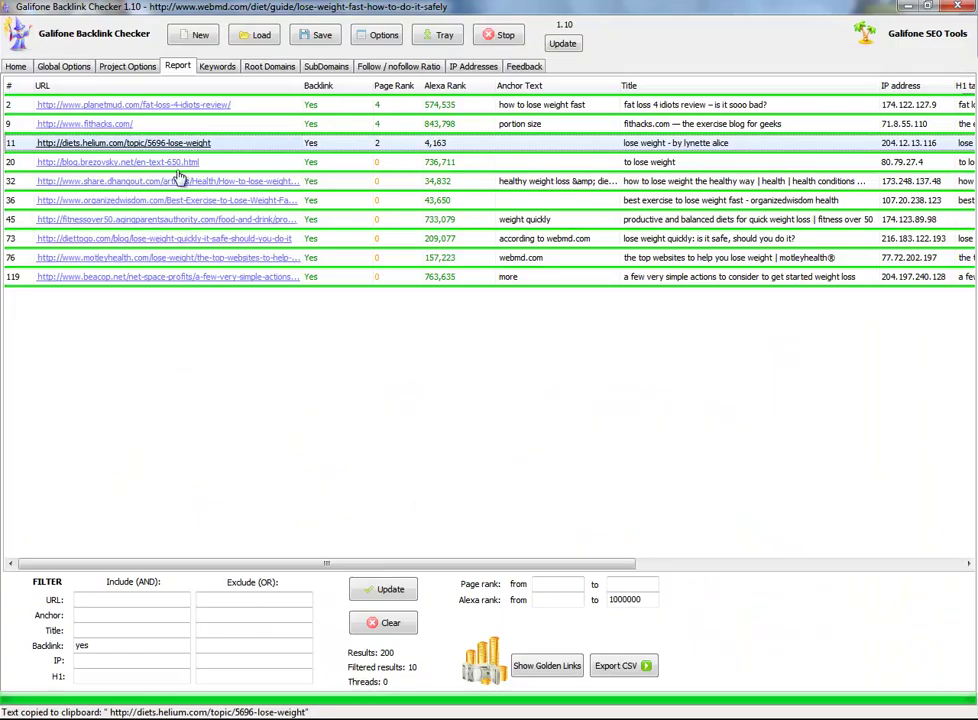
Open the blog.brezovsky.net "to lose weight" backlink page, find "webmd" on it, and return to the report
{"action": "double_click", "coordinate": [150, 161]}
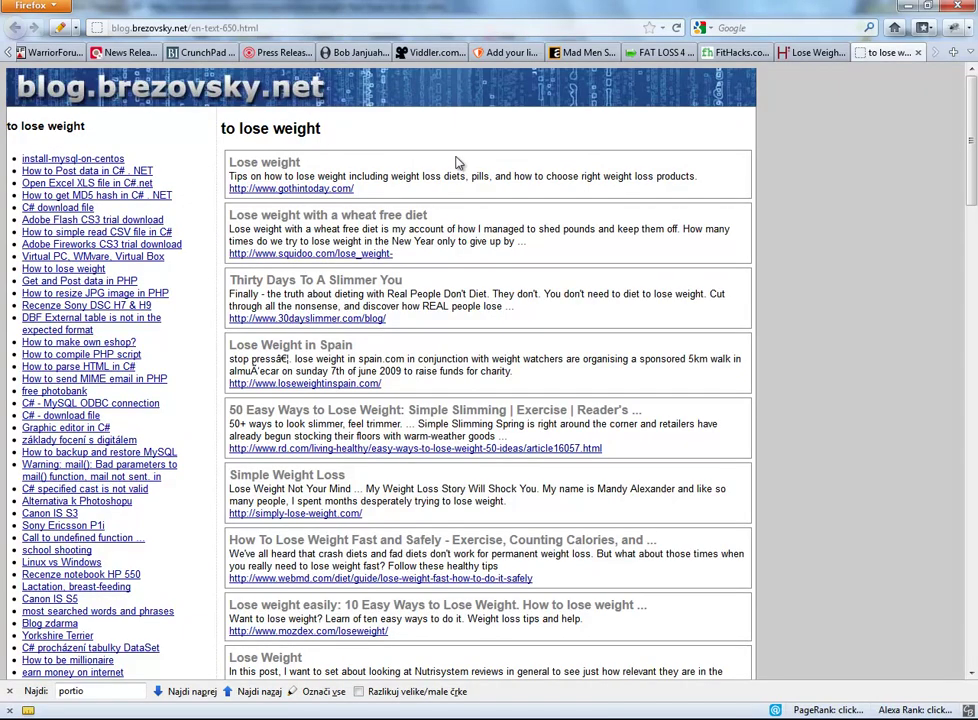
{"action": "key", "text": "alt+Tab"}
{"action": "scroll", "coordinate": [971, 160], "scroll_direction": "down", "scroll_amount": 3}
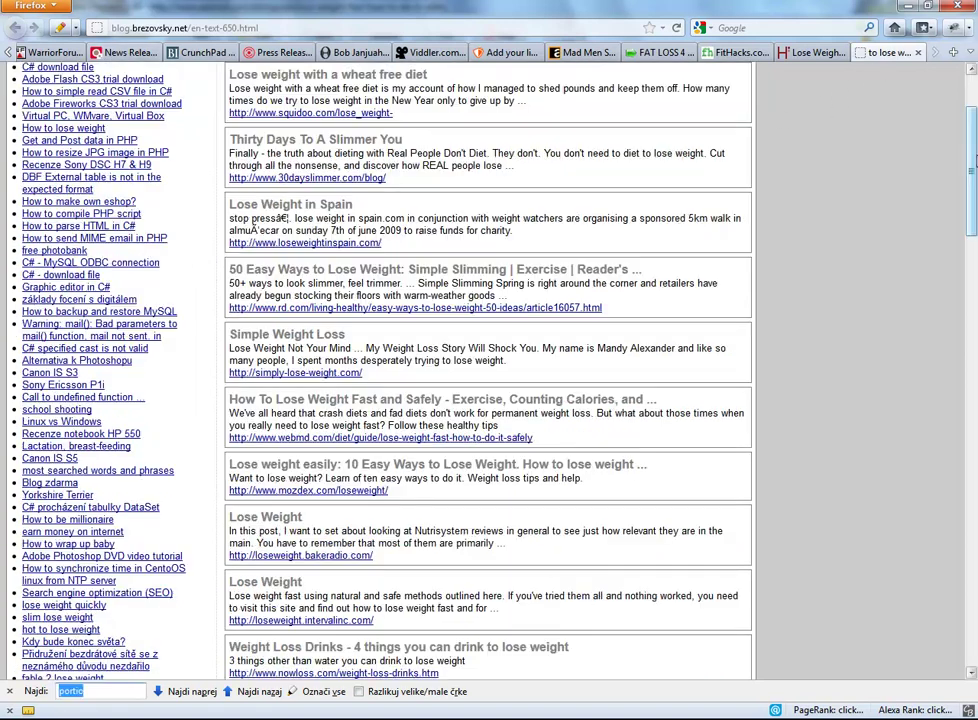
{"action": "type", "text": "webmd"}
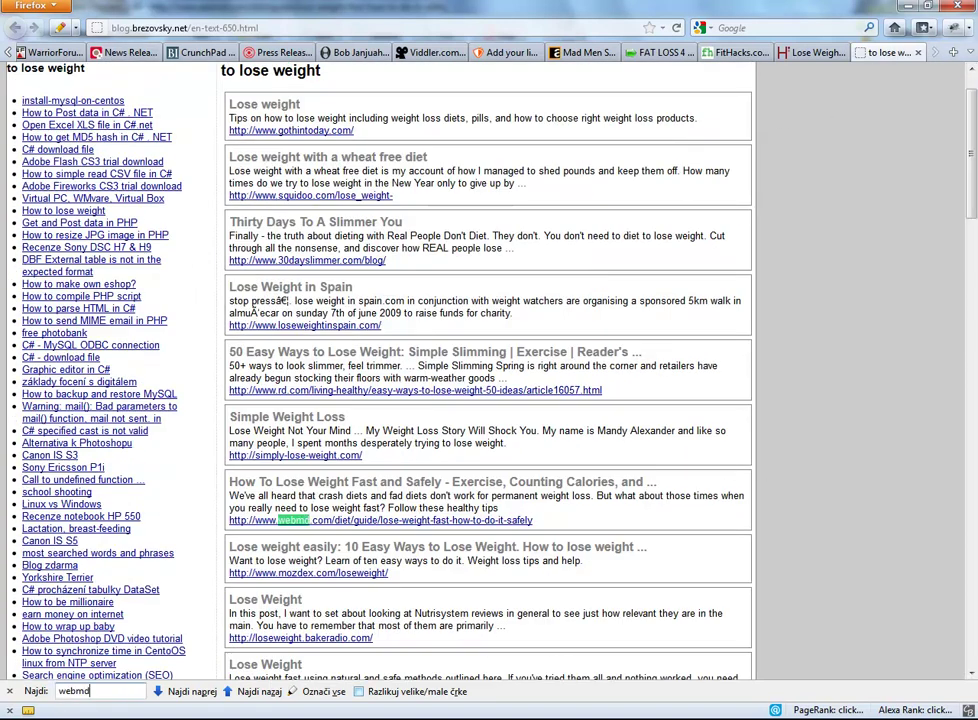
{"action": "left_click_drag", "start_coordinate": [799, 172], "coordinate": [733, 228]}
{"action": "left_click", "coordinate": [828, 236]}
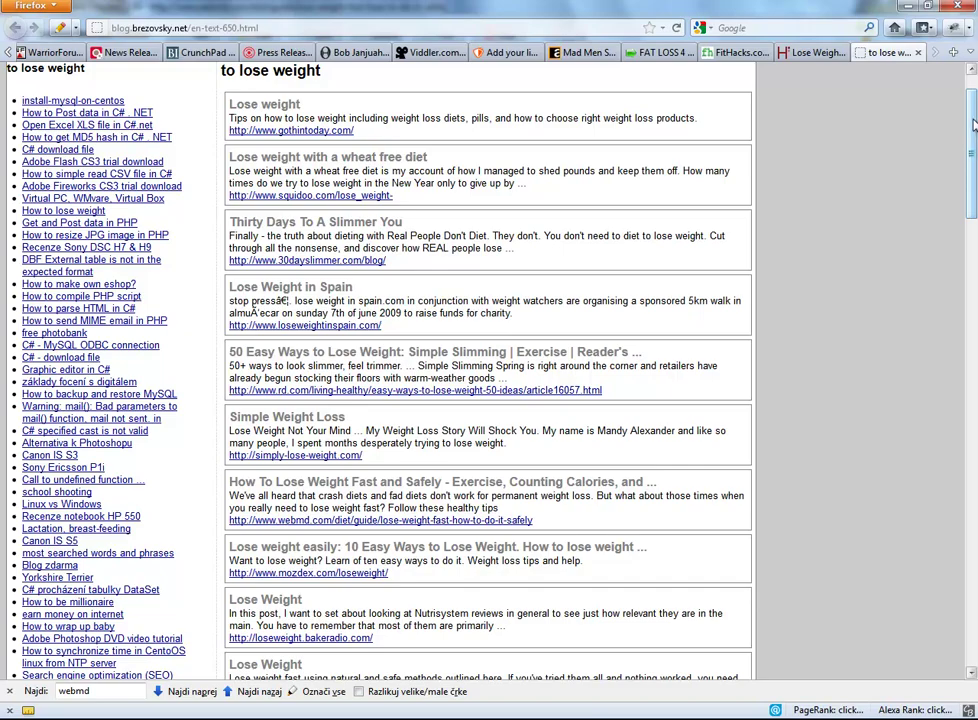
{"action": "key", "text": "alt+Tab"}
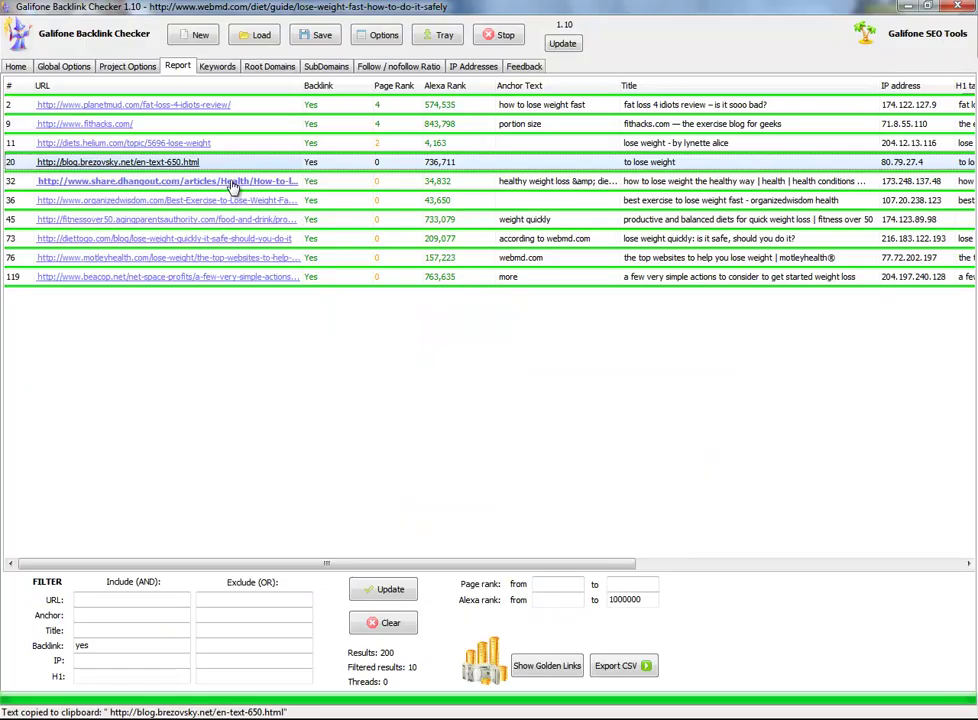
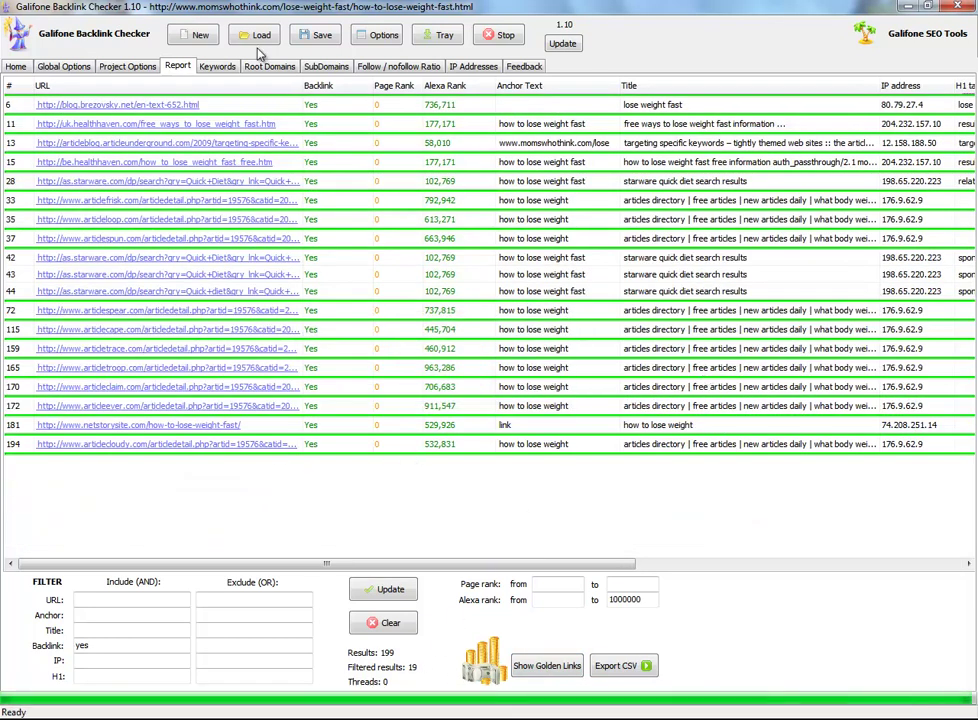
Open the blog.brezovsky.net and uk.healthhaven.com backlinks of momswhothink.com, examine HealthHaven's results and add site option, and return to the report
{"action": "left_click", "coordinate": [172, 105]}
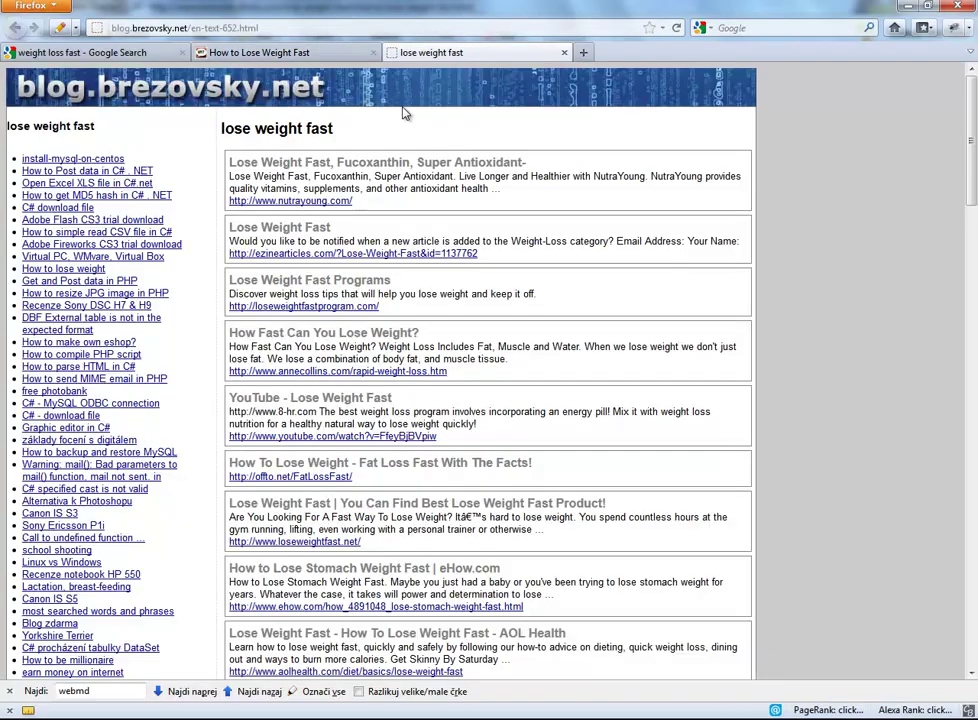
{"action": "left_click", "coordinate": [906, 9]}
{"action": "double_click", "coordinate": [160, 168]}
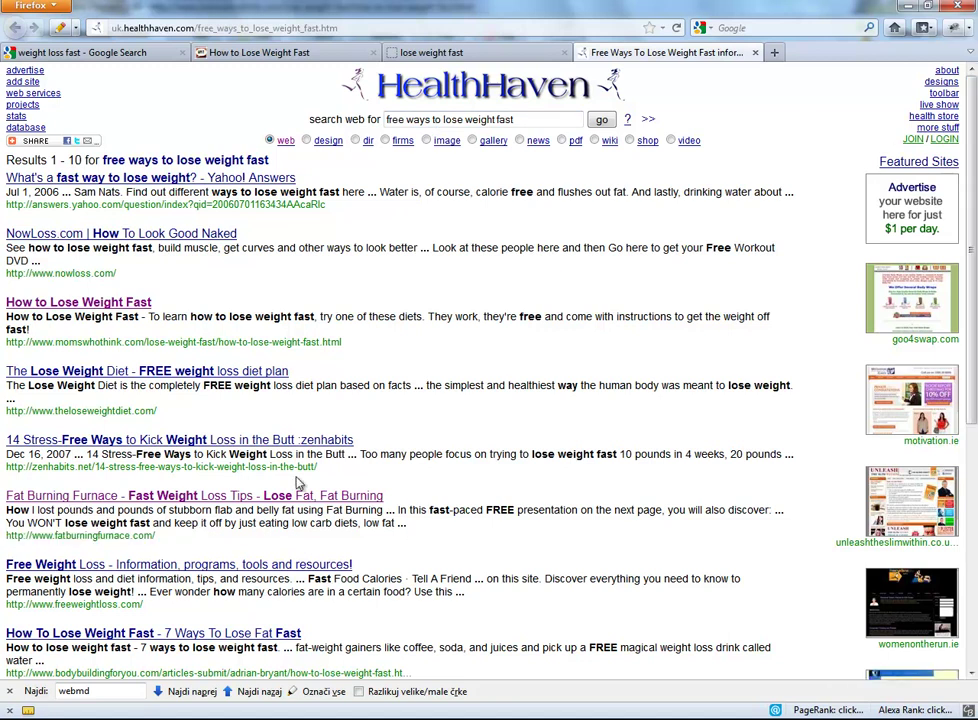
{"action": "scroll", "coordinate": [974, 480], "scroll_direction": "down", "scroll_amount": 8}
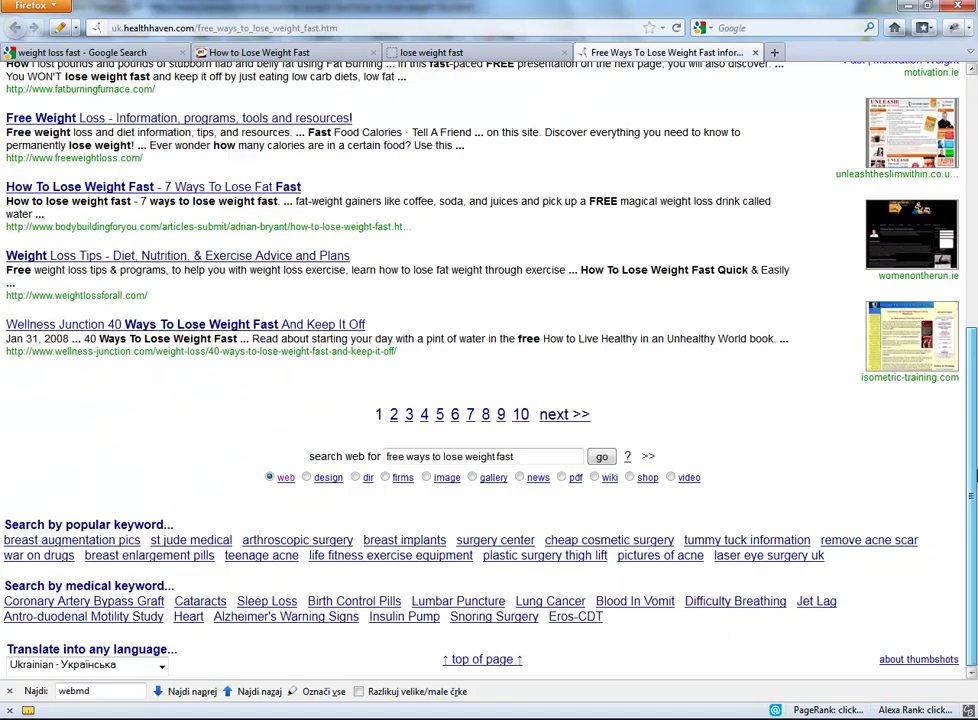
{"action": "left_click_drag", "start_coordinate": [974, 480], "coordinate": [974, 150]}
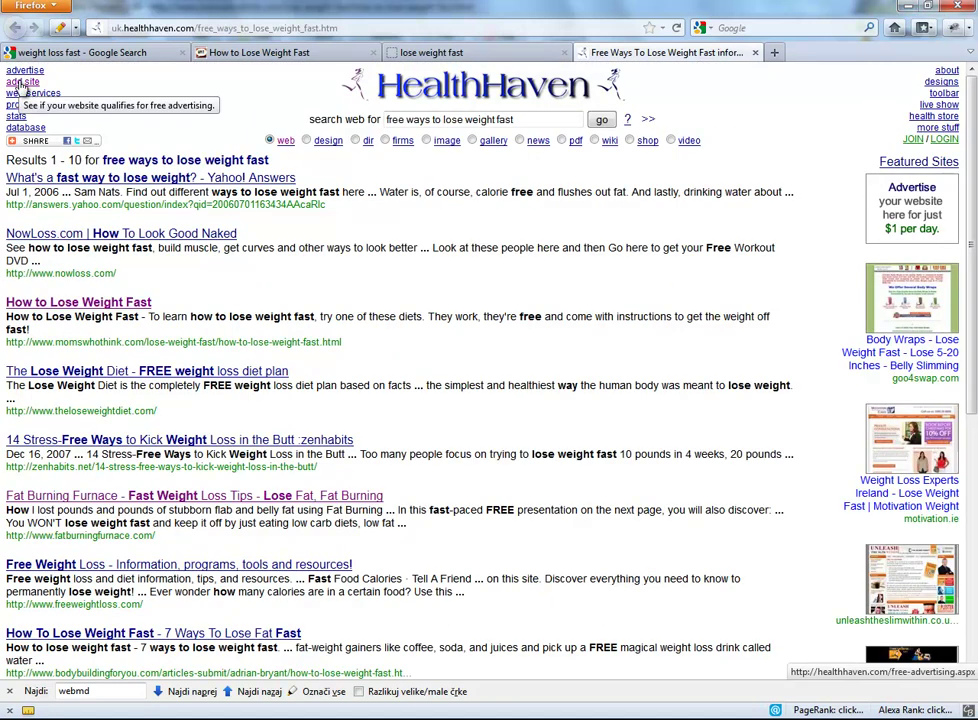
{"action": "key", "text": "alt+Tab"}
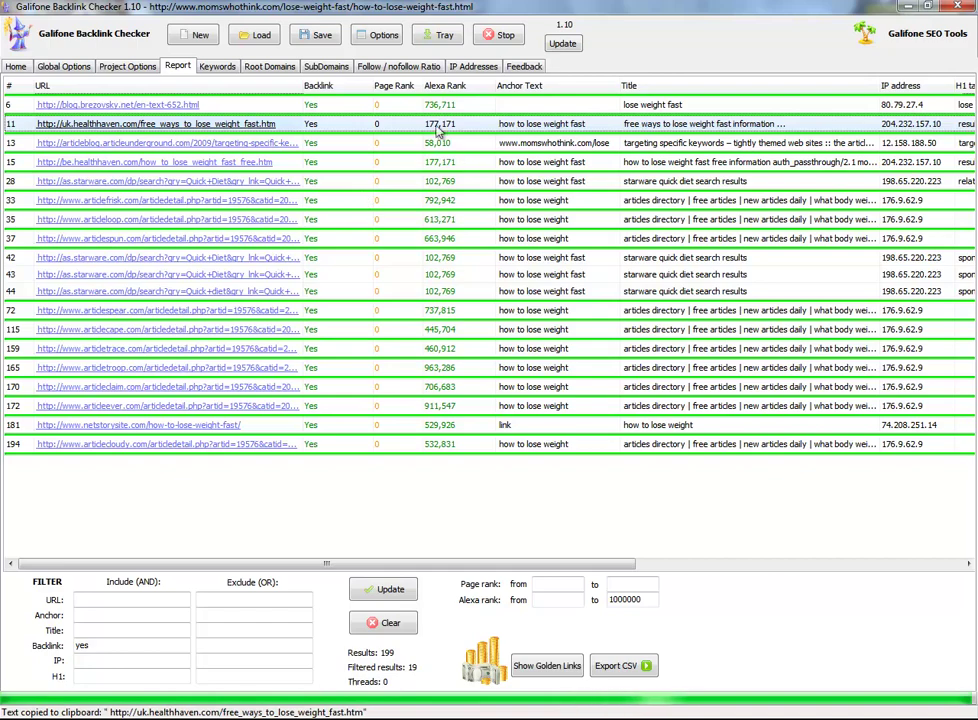
Open the articleblog.articleunderground.com backlink page, look through it for the momswhothink.com link, and check its anchor text in the backlink report
{"action": "double_click", "coordinate": [229, 143]}
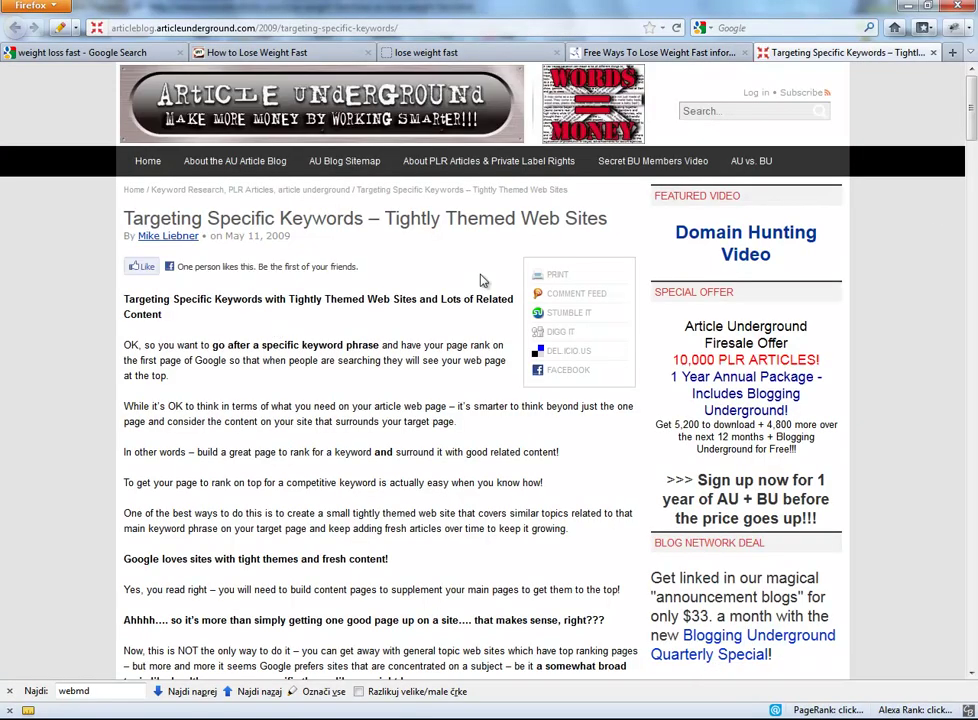
{"action": "scroll", "coordinate": [481, 280], "scroll_direction": "down", "scroll_amount": 10}
{"action": "scroll", "coordinate": [481, 280], "scroll_direction": "down", "scroll_amount": 20}
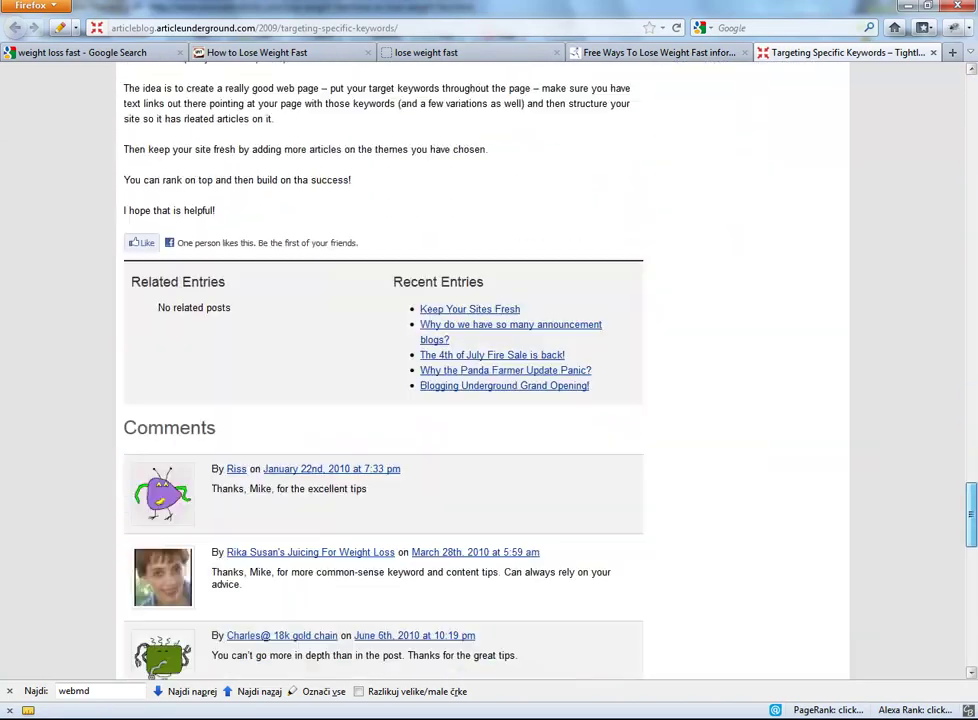
{"action": "scroll", "coordinate": [481, 280], "scroll_direction": "down", "scroll_amount": 2}
{"action": "scroll", "coordinate": [481, 280], "scroll_direction": "up", "scroll_amount": 7}
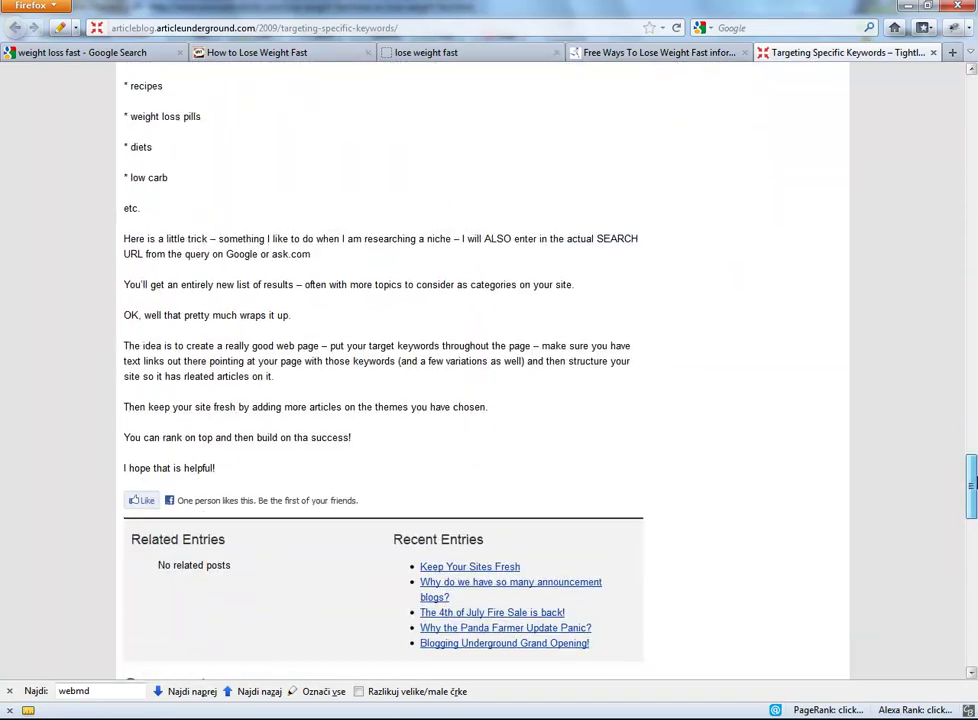
{"action": "key", "text": "alt+Tab"}
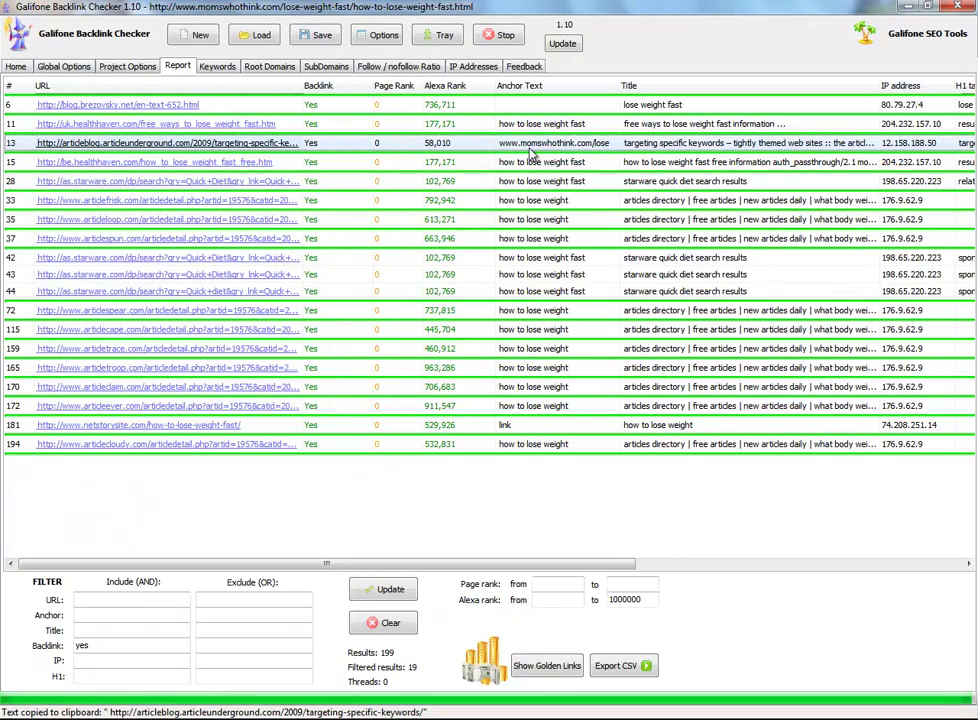
Find "/lose" on the Article Underground page and return to the backlink report
{"action": "key", "text": "alt+Tab"}
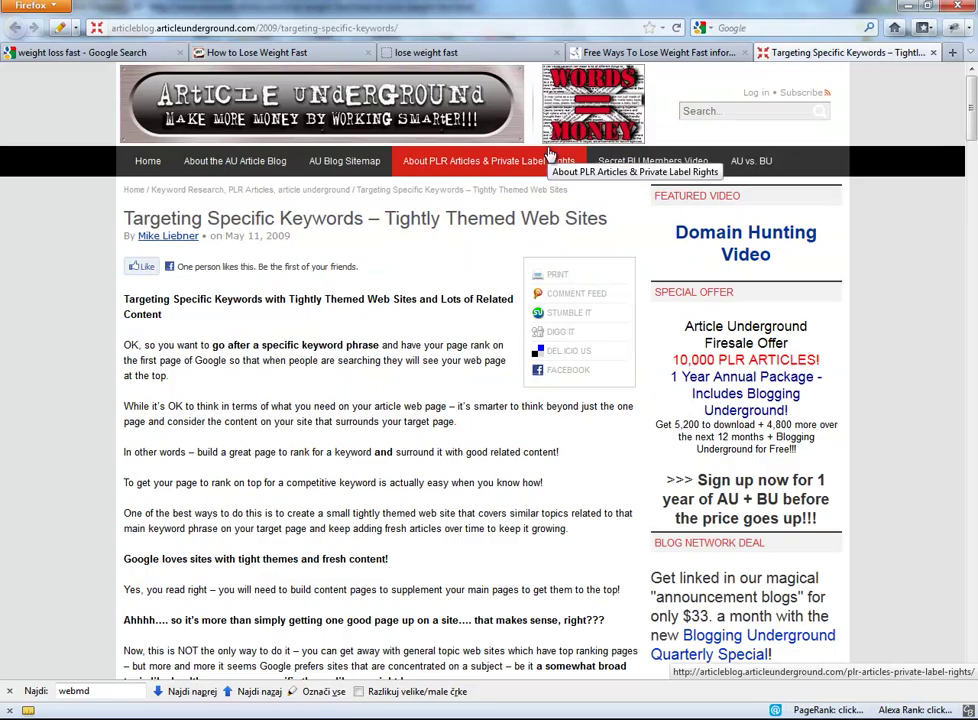
{"action": "key", "text": "ctrl+f"}
{"action": "type", "text": "/lose"}
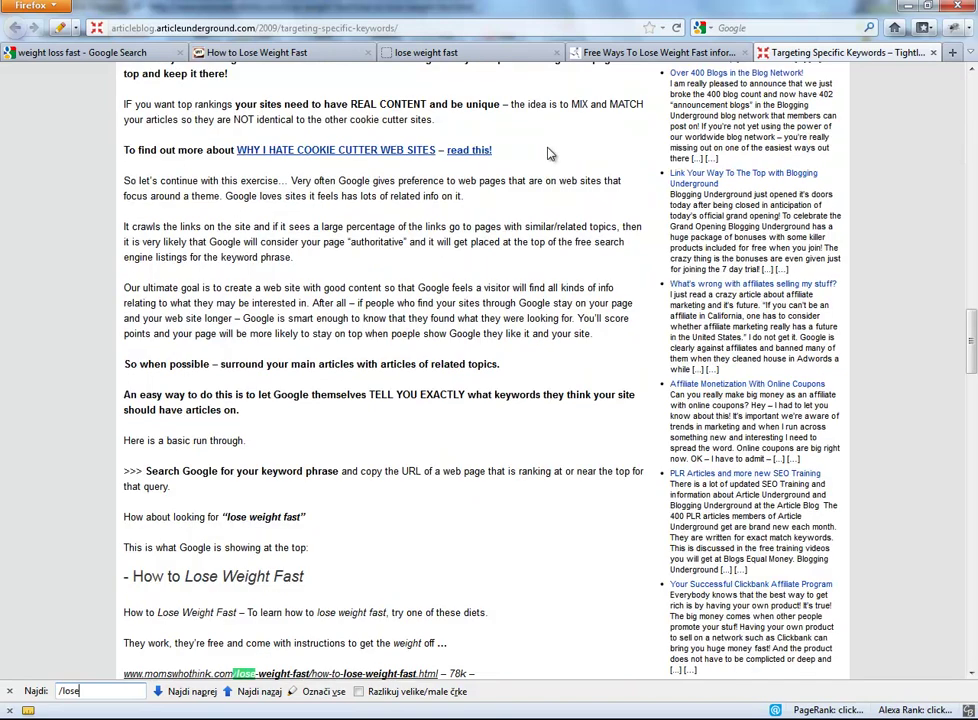
{"action": "scroll", "coordinate": [333, 515], "scroll_direction": "up", "scroll_amount": 15}
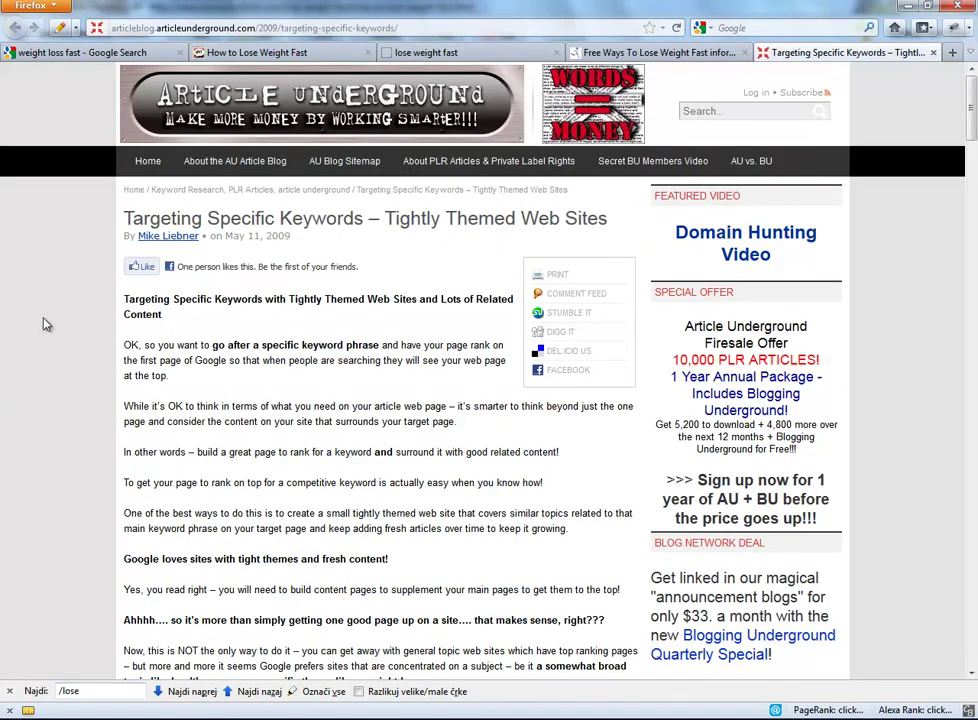
{"action": "left_click", "coordinate": [907, 6]}
Open the be.healthhaven.com and as.starware.com backlinks of momswhothink.com and look through Starware's Quick Diet results
{"action": "double_click", "coordinate": [188, 166]}
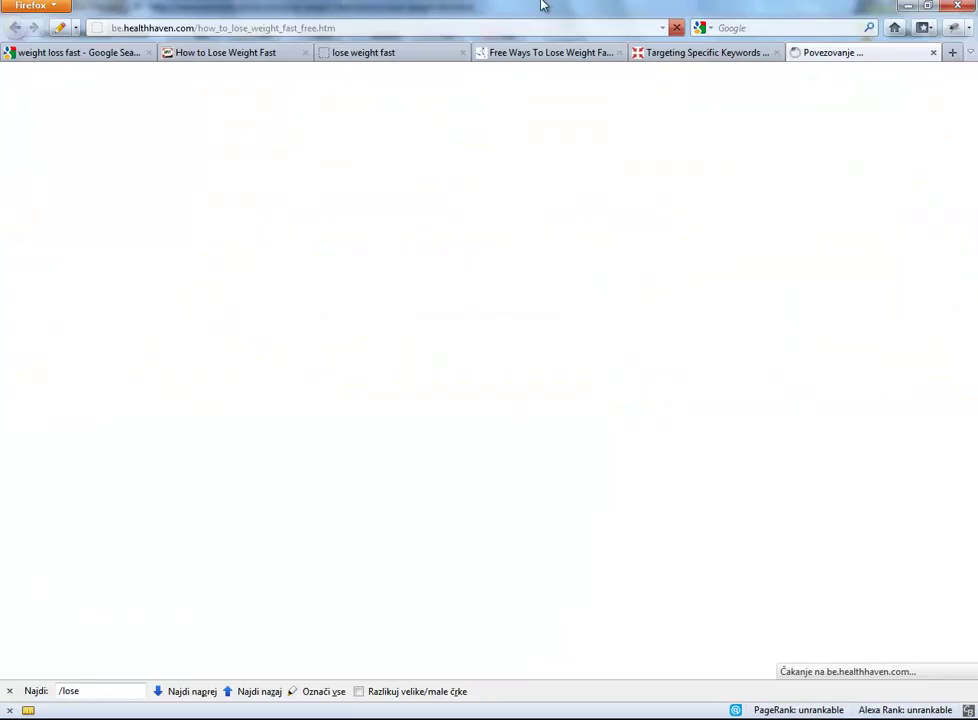
{"action": "left_click", "coordinate": [907, 6]}
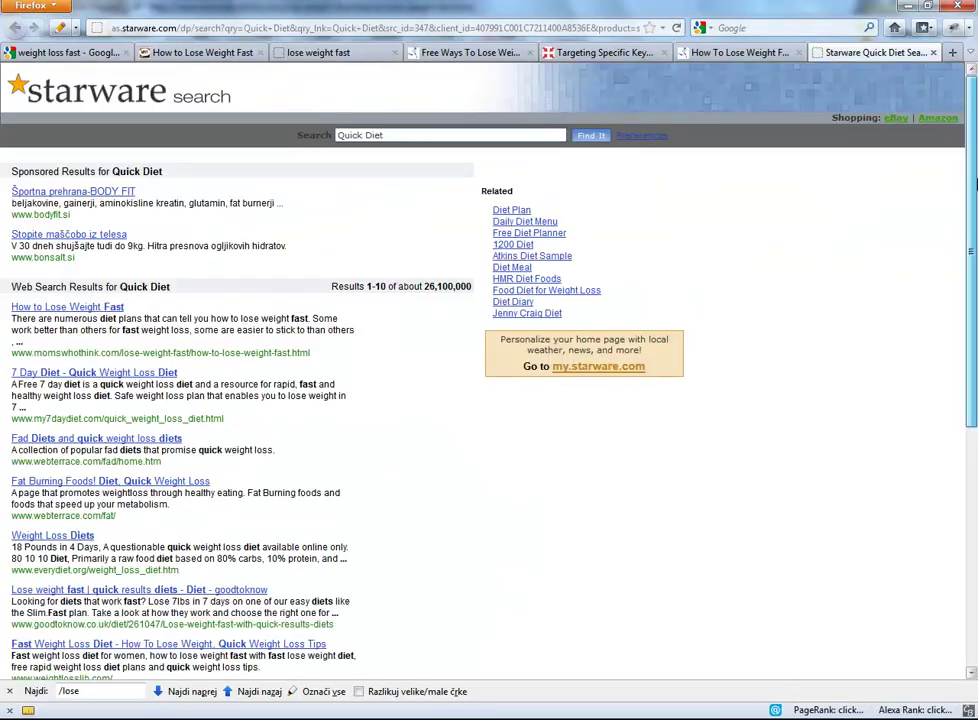
{"action": "scroll", "coordinate": [975, 183], "scroll_direction": "down", "scroll_amount": 7}
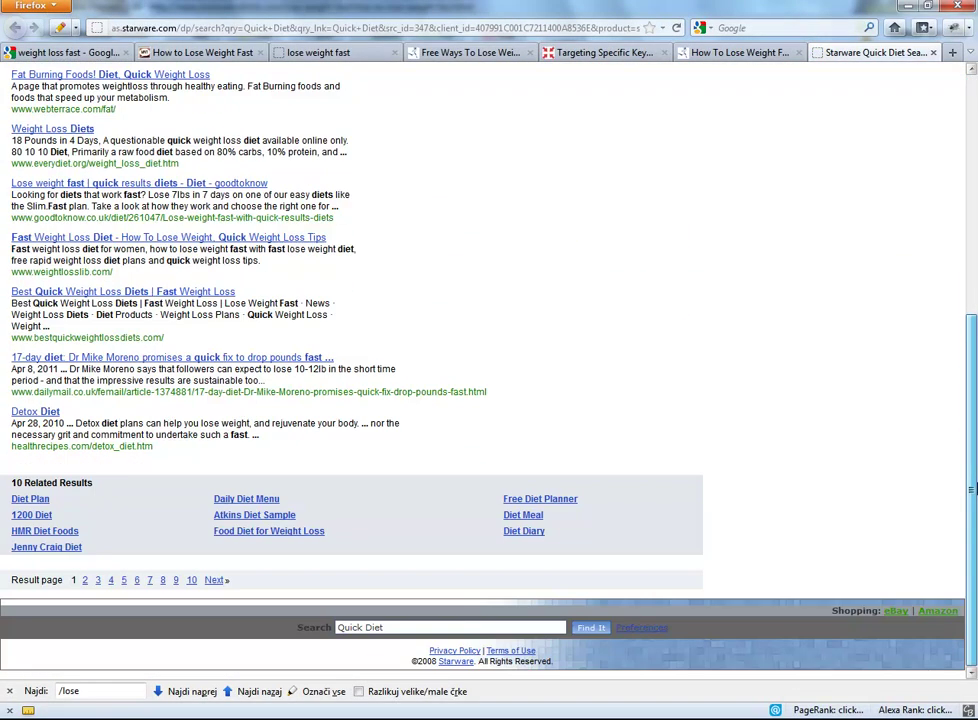
{"action": "scroll", "coordinate": [857, 133], "scroll_direction": "up", "scroll_amount": 10}
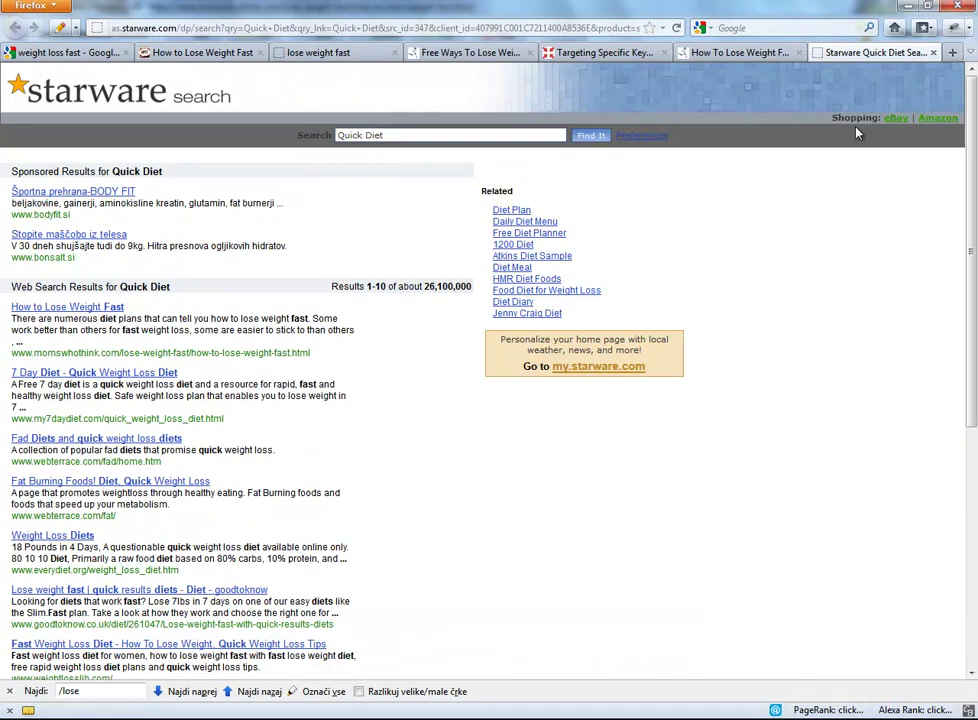
Open the Starware start page, look through it, and return to the Quick Diet search results
{"action": "left_click", "coordinate": [108, 95]}
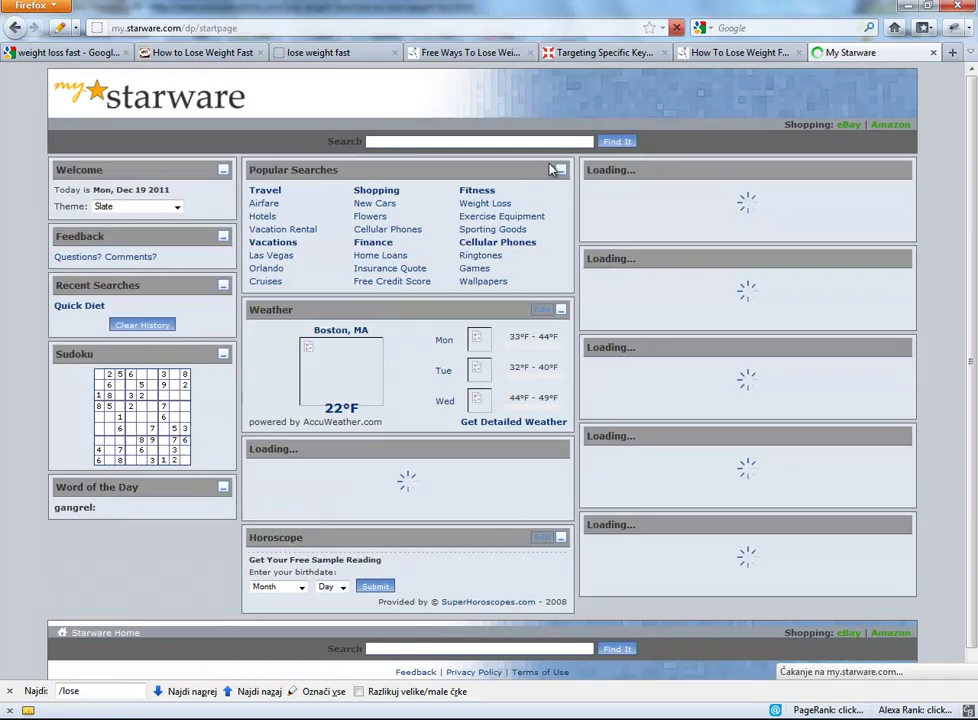
{"action": "scroll", "coordinate": [775, 300], "scroll_direction": "down", "scroll_amount": 10}
{"action": "scroll", "coordinate": [775, 96], "scroll_direction": "up", "scroll_amount": 10}
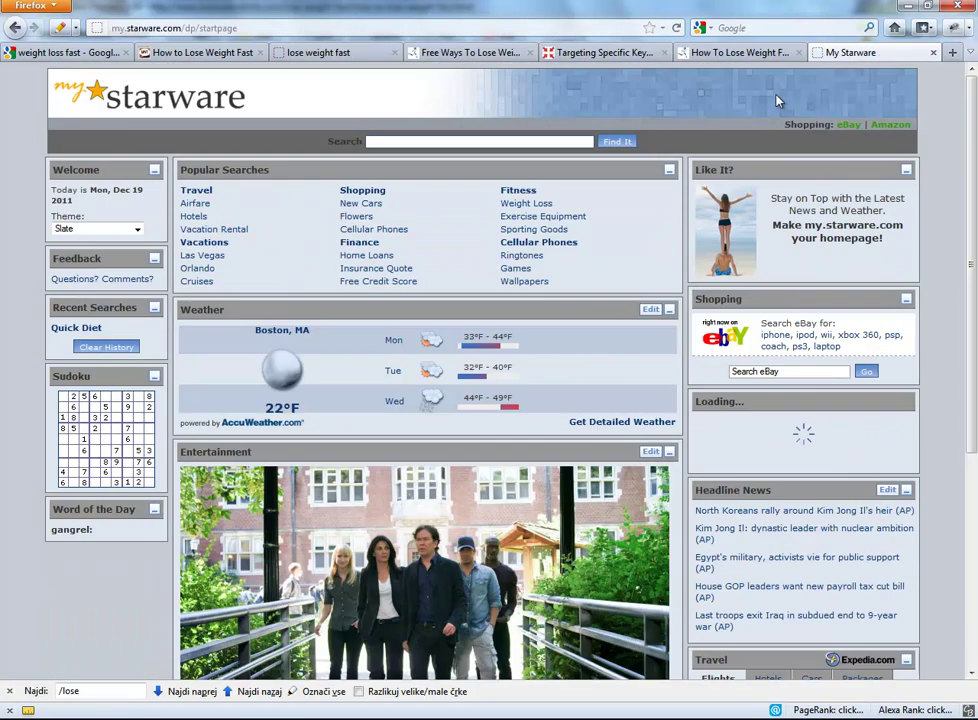
{"action": "left_click", "coordinate": [76, 327]}
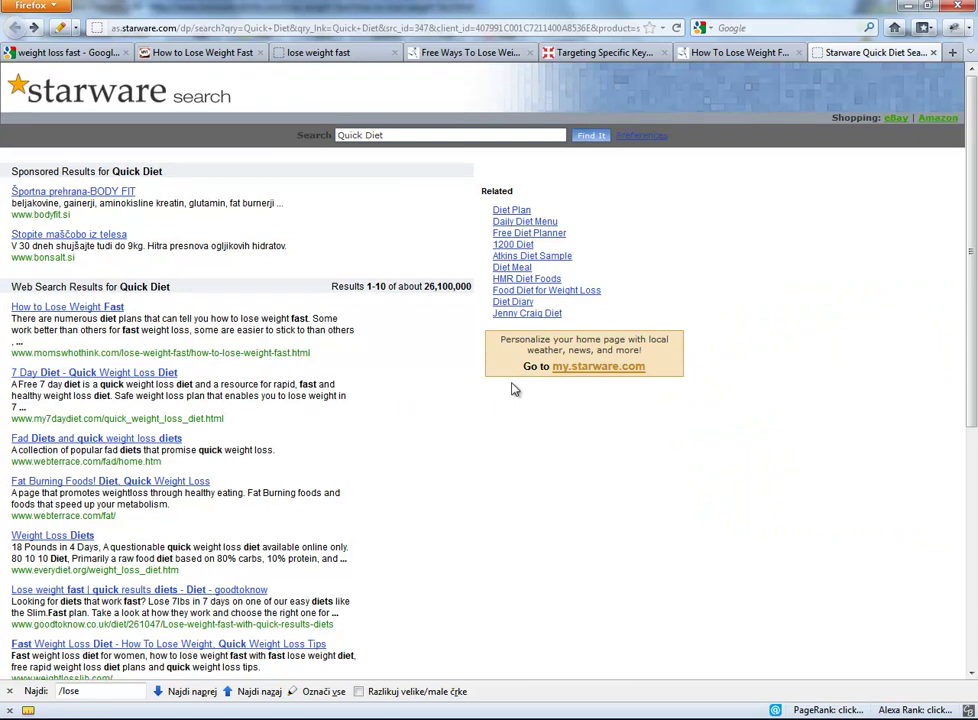
Open the articlefrisk.com backlink article and examine its author resource links alongside the backlink report
{"action": "left_click", "coordinate": [190, 207]}
{"action": "scroll", "coordinate": [723, 400], "scroll_direction": "down", "scroll_amount": 5}
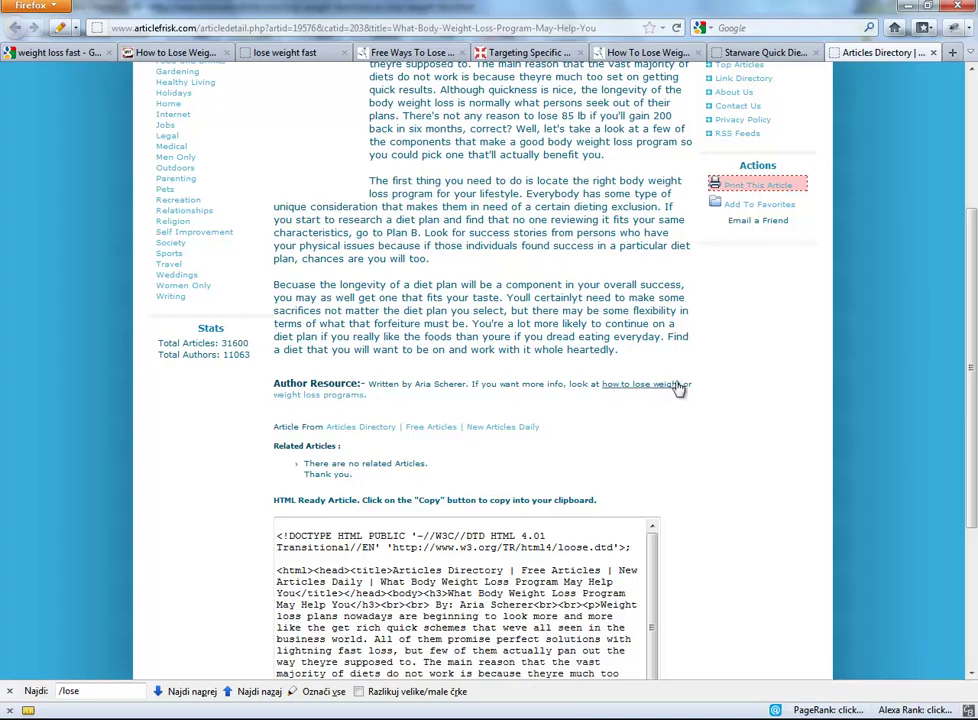
{"action": "key", "text": "alt+Tab"}
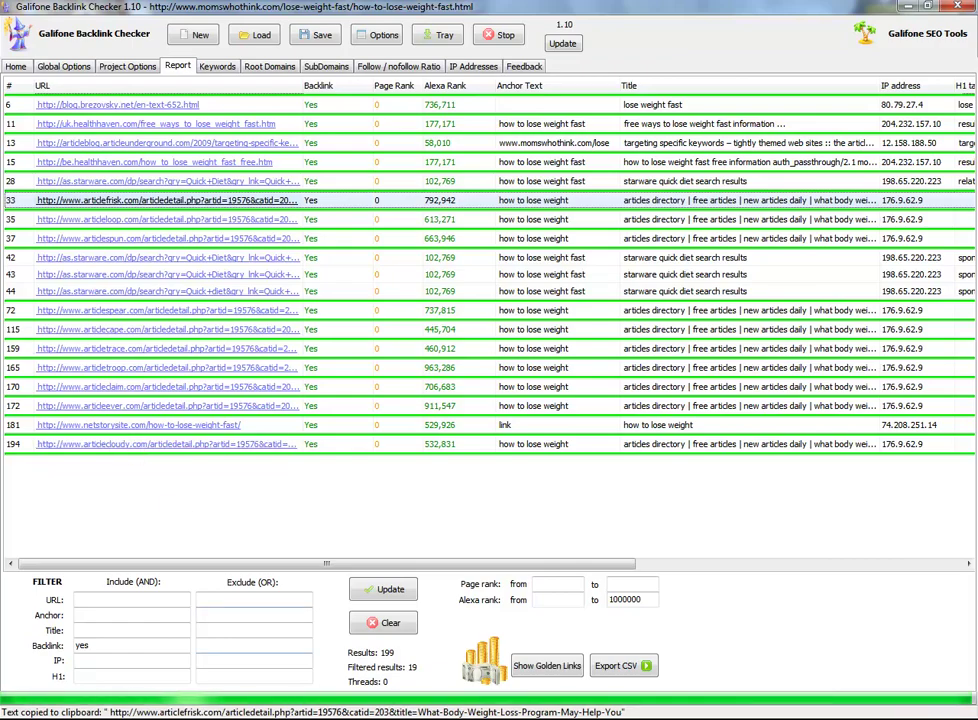
{"action": "key", "text": "alt+Tab"}
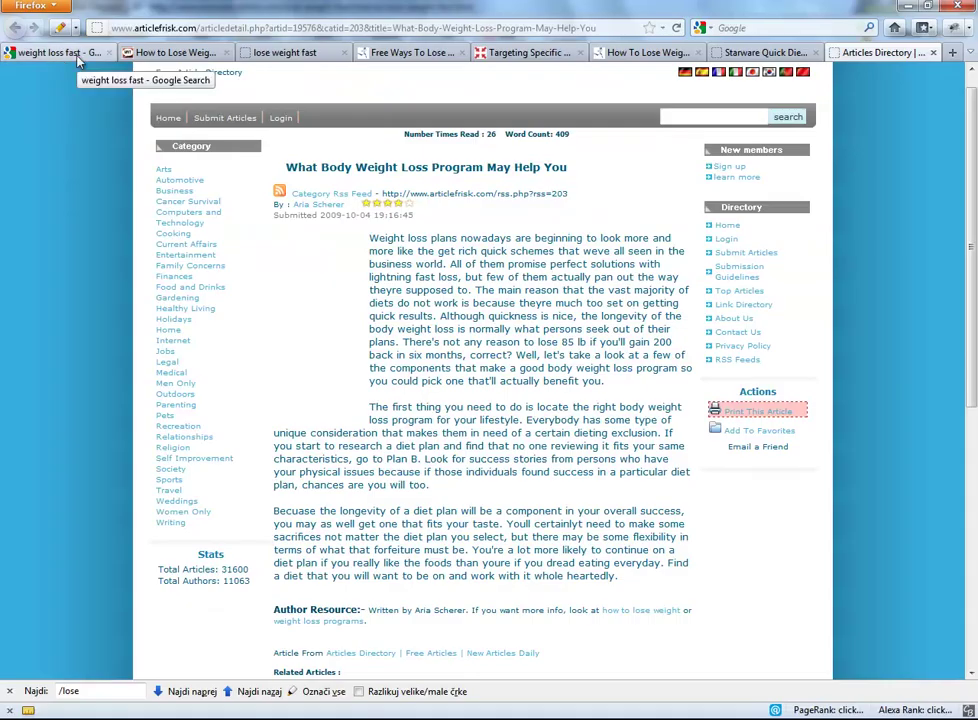
Highlight the momswhothink.com address in the Google results, and view the weightlossfastonline.com report and its dietrecipesblog.com backlink page
{"action": "left_click", "coordinate": [77, 55]}
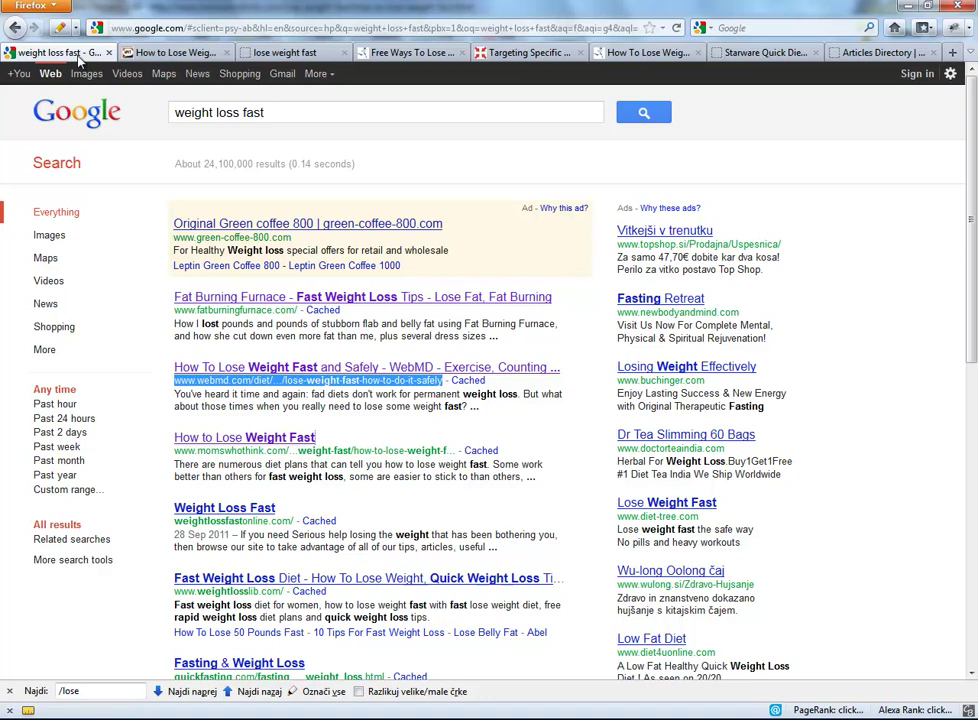
{"action": "left_click_drag", "start_coordinate": [176, 451], "coordinate": [330, 452]}
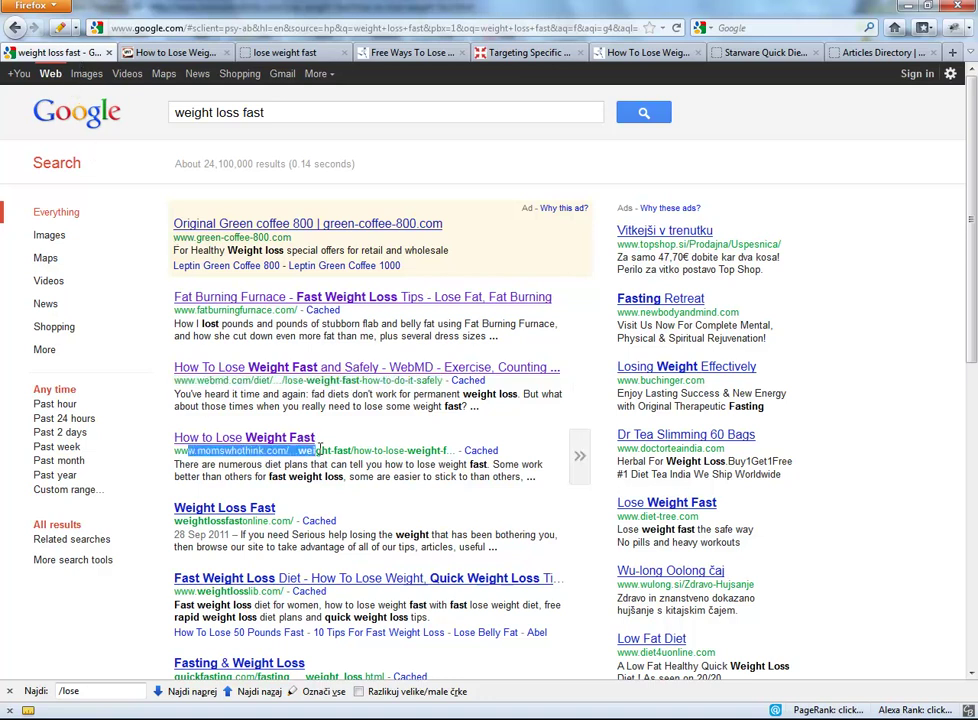
{"action": "key", "text": "alt+Tab"}
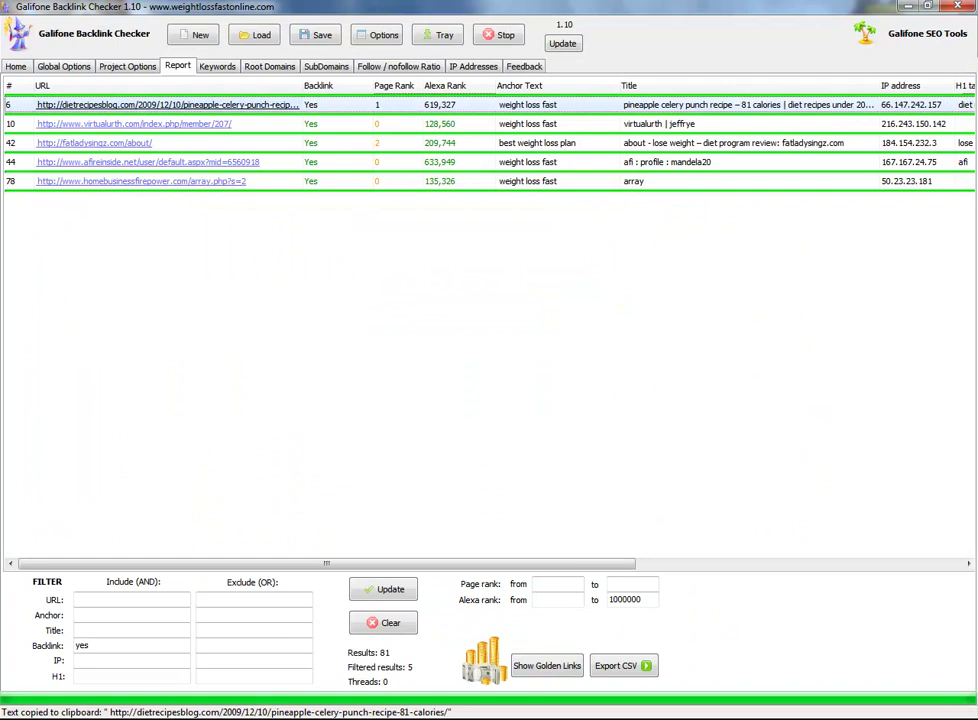
{"action": "key", "text": "alt+Tab"}
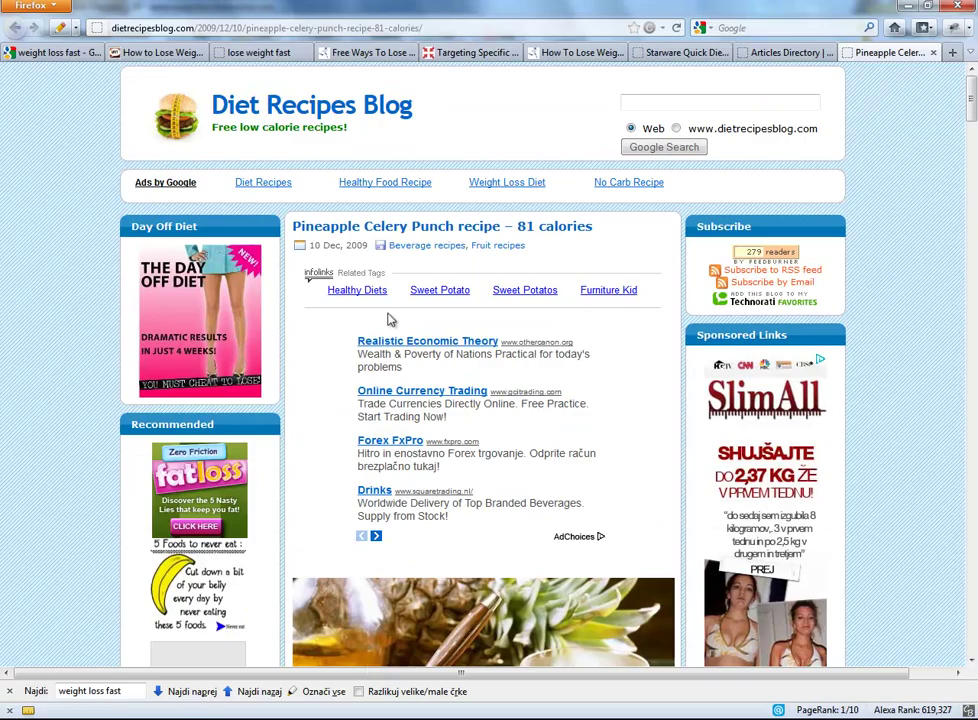
Review the competitors listed in the Google results for "weight loss fast", from Fat Burning Furnace down to the page's end
{"action": "left_click", "coordinate": [30, 52]}
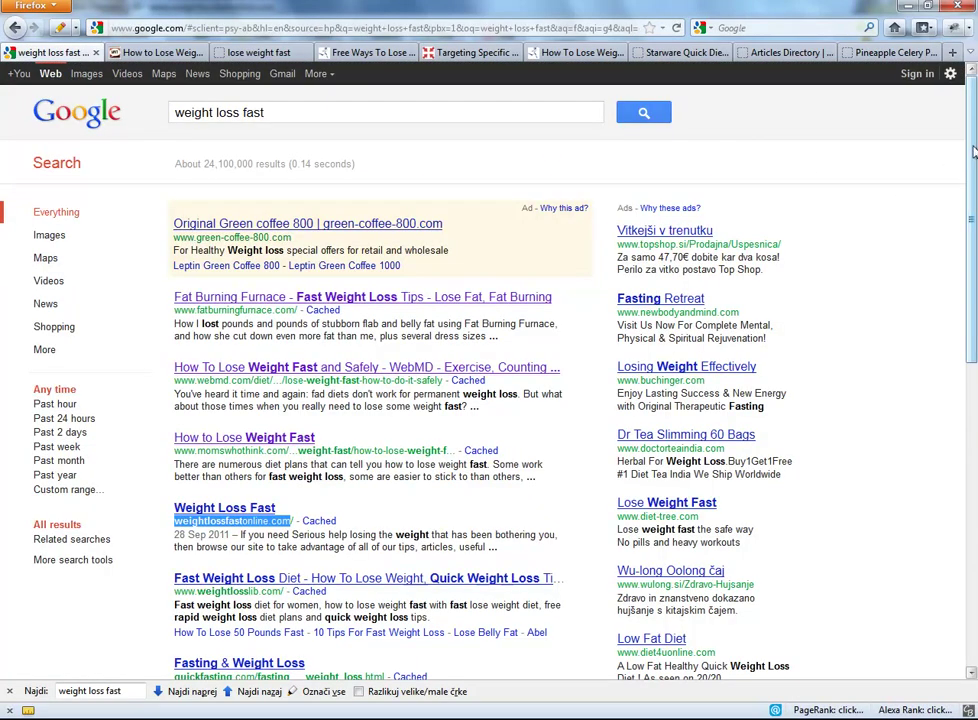
{"action": "scroll", "coordinate": [975, 175], "scroll_direction": "down", "scroll_amount": 1}
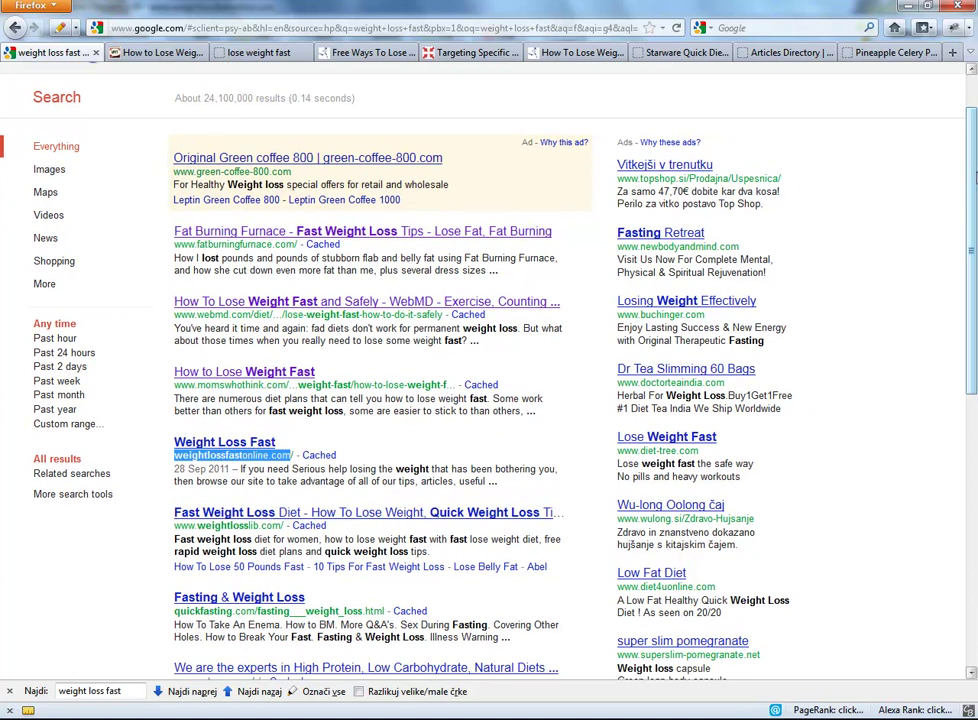
{"action": "left_click_drag", "start_coordinate": [975, 175], "coordinate": [975, 185]}
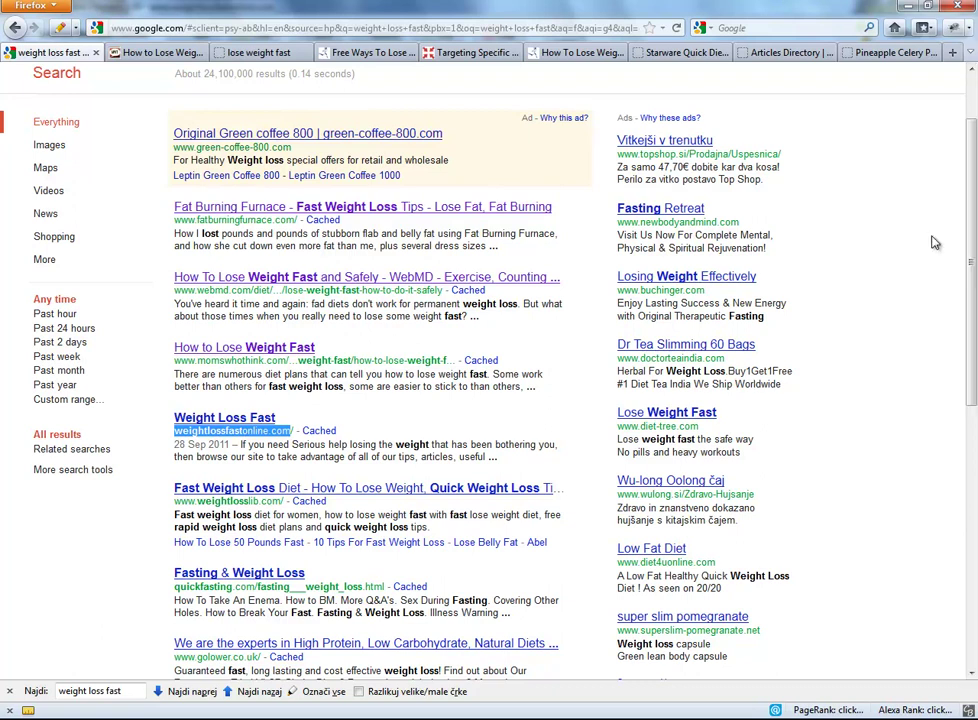
{"action": "left_click_drag", "start_coordinate": [296, 220], "coordinate": [175, 225]}
{"action": "left_click", "coordinate": [175, 225]}
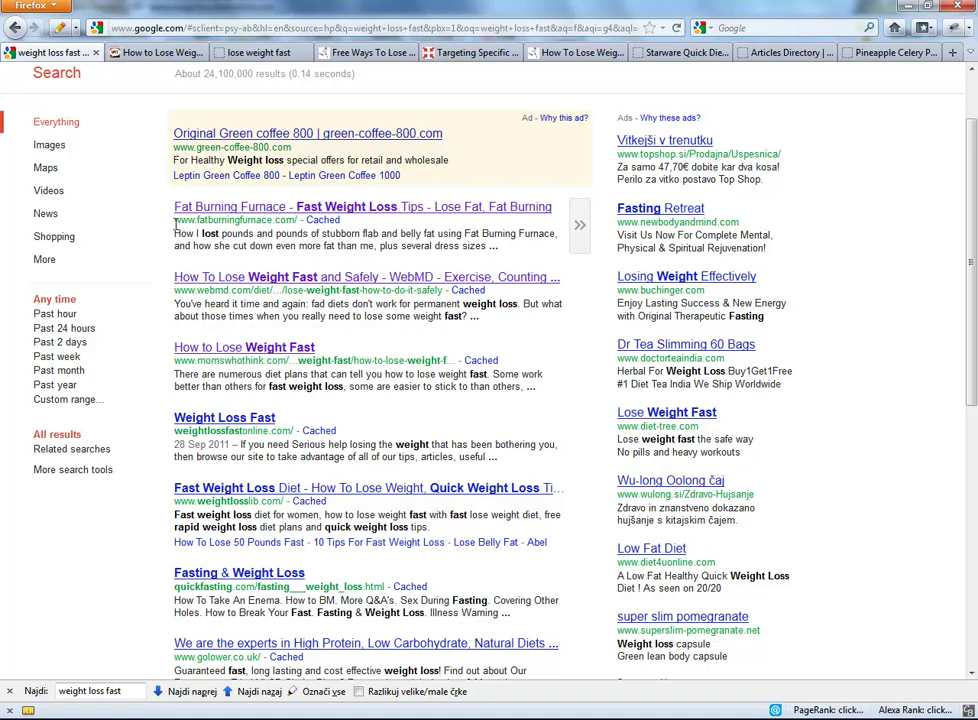
{"action": "left_click_drag", "start_coordinate": [968, 212], "coordinate": [975, 330]}
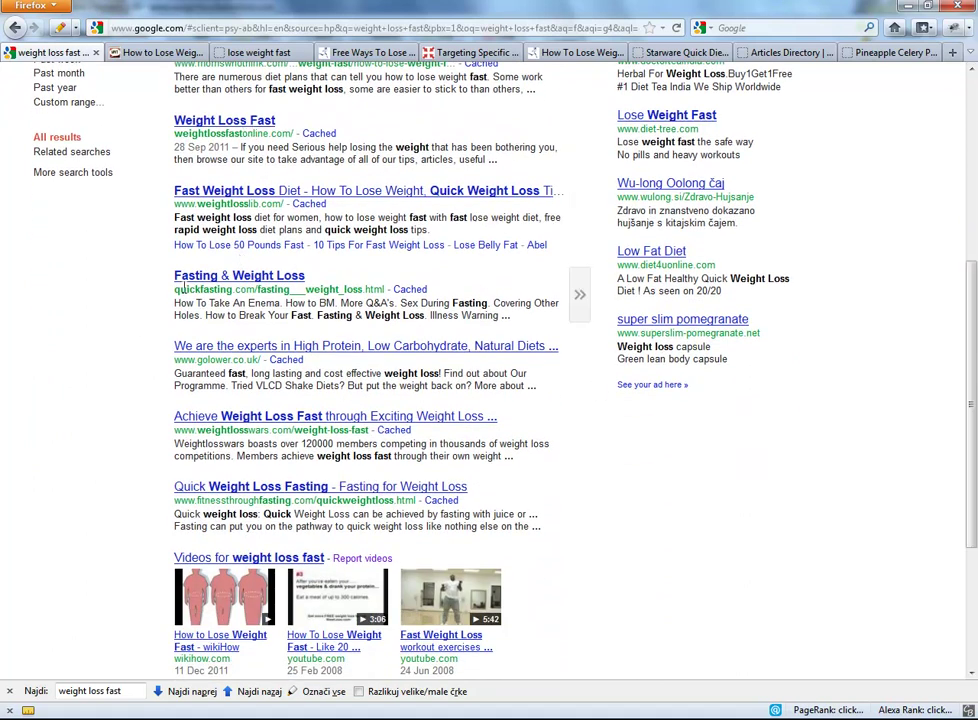
{"action": "left_click_drag", "start_coordinate": [974, 322], "coordinate": [974, 440]}
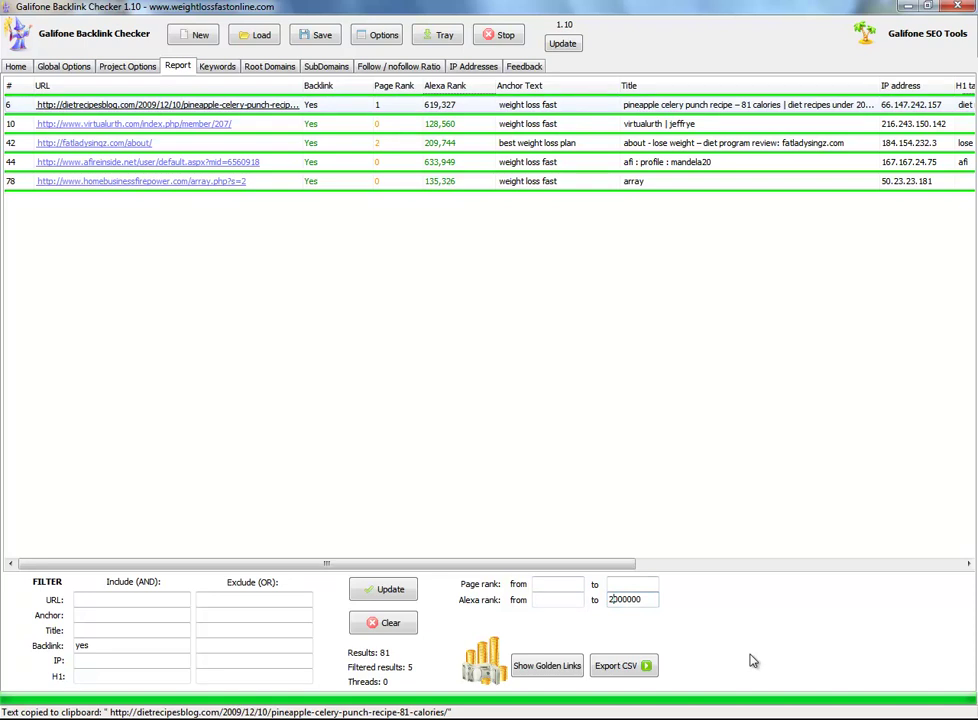
Filter the weightlossfastonline.com backlinks to Alexa ranks from 1000000 to 2000000
{"action": "key", "text": "Return"}
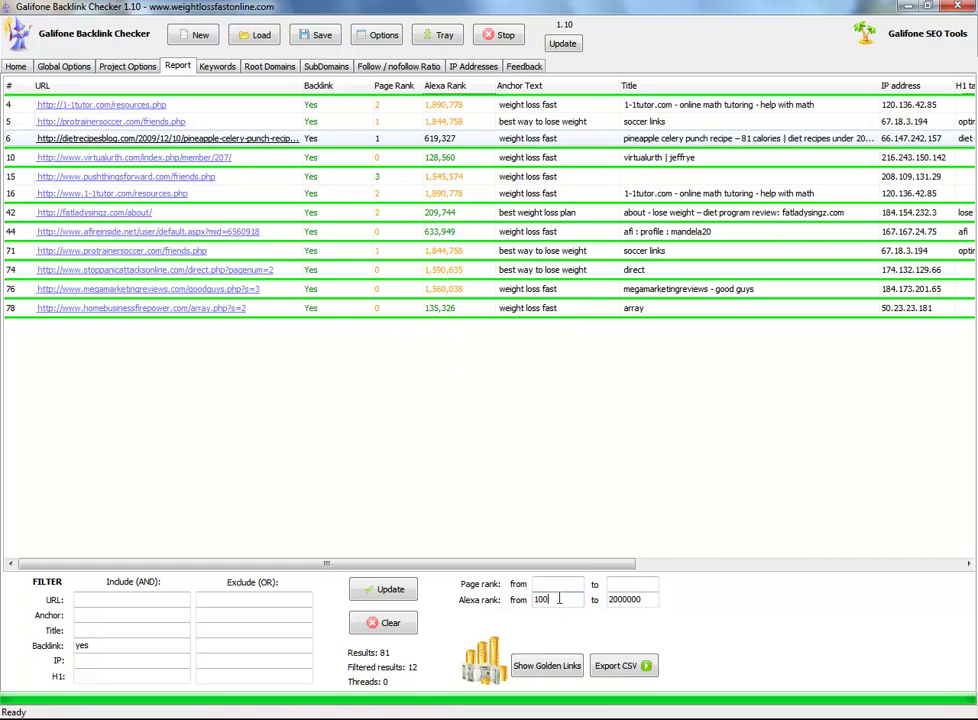
{"action": "type", "text": "0000"}
{"action": "key", "text": "Return"}
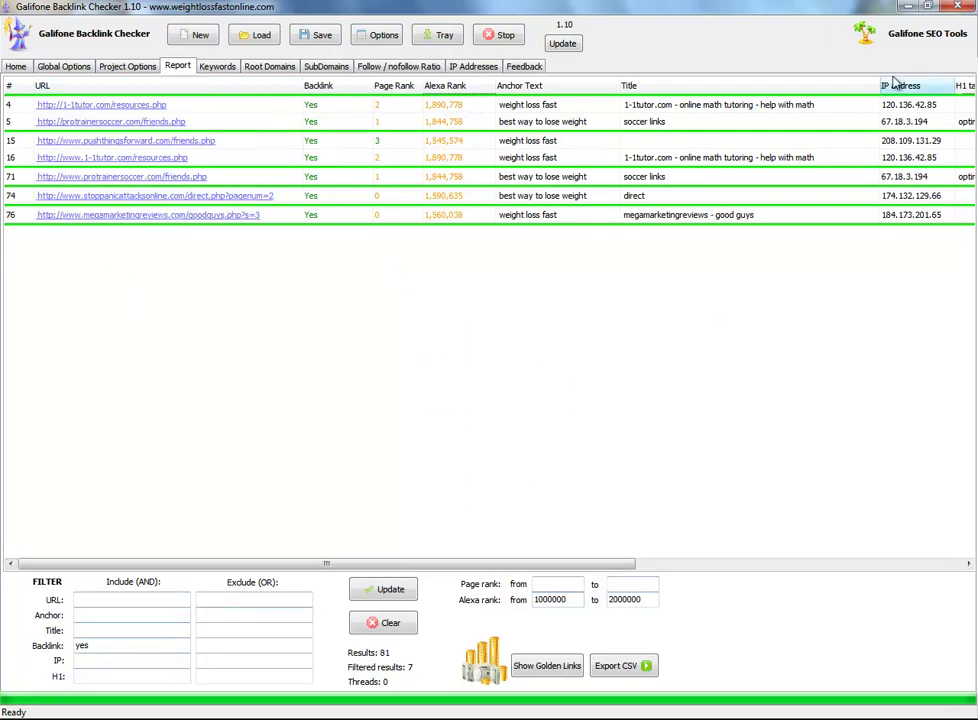
Look over the Google results for "weight loss fast" again and return to the filtered weightlossfastonline.com report
{"action": "left_click", "coordinate": [909, 8]}
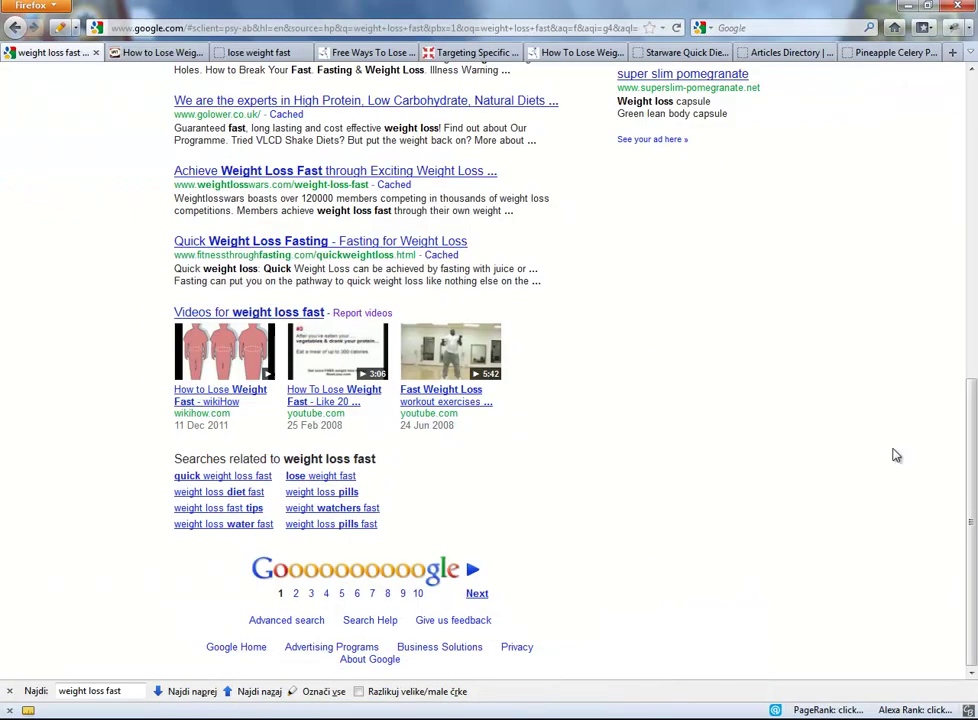
{"action": "left_click_drag", "start_coordinate": [971, 455], "coordinate": [972, 130]}
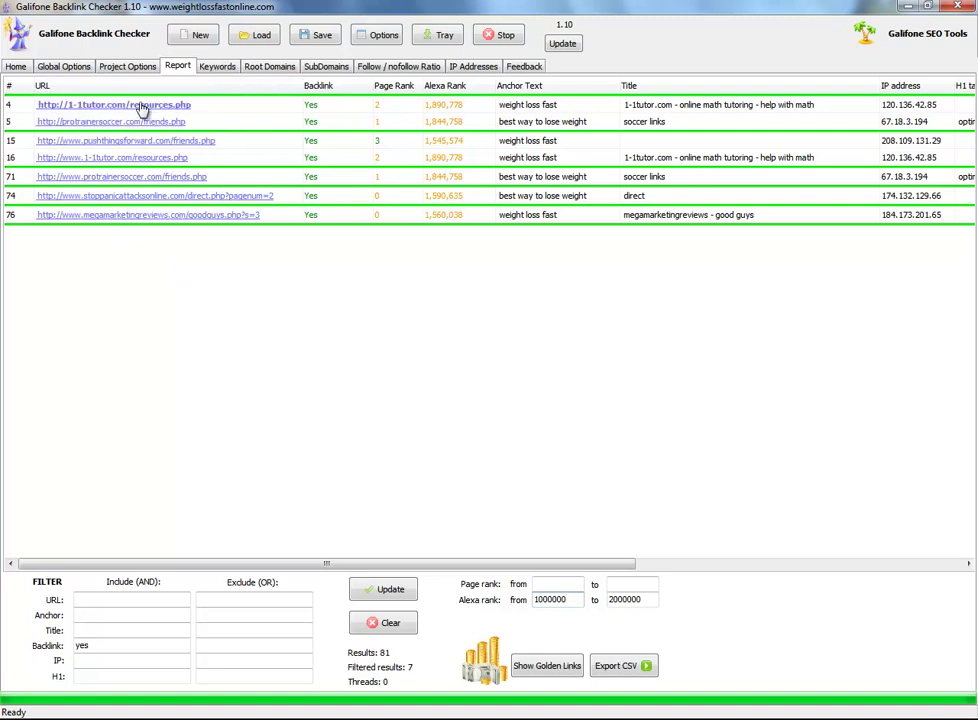
{"action": "mouse_move", "coordinate": [295, 719]}
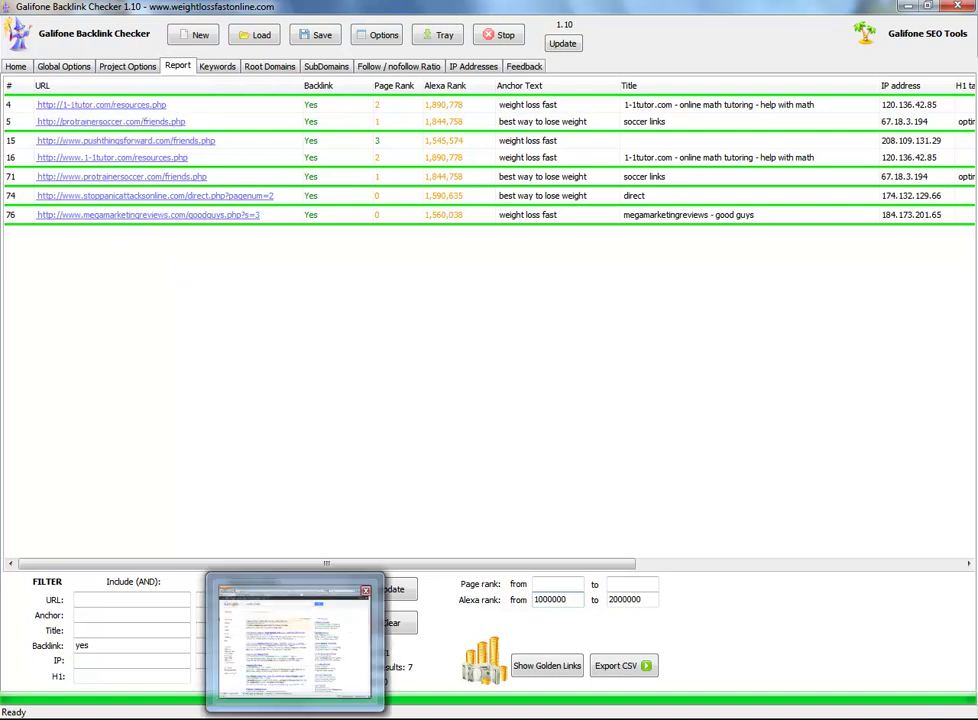
{"action": "left_click", "coordinate": [321, 710]}
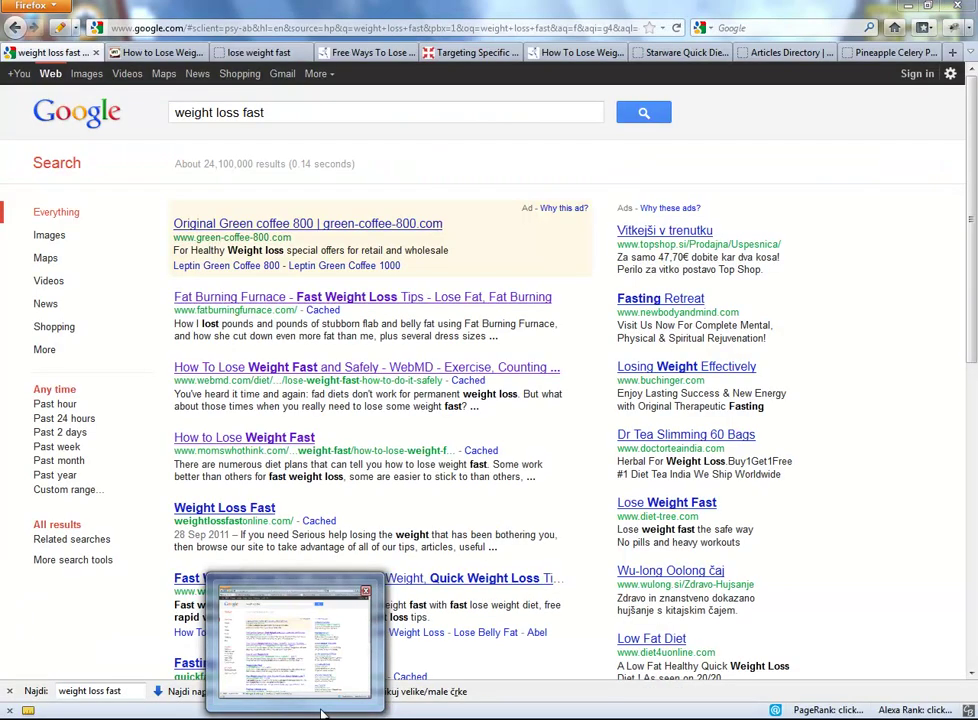
{"action": "left_click", "coordinate": [321, 712]}
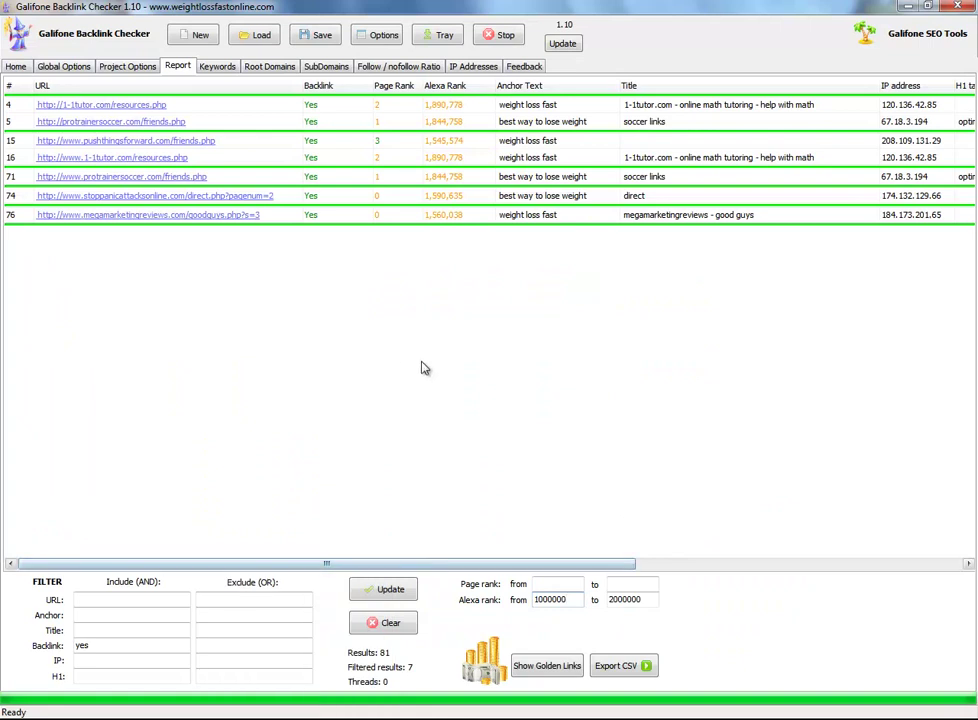
Export the filtered weightlossfastonline.com backlinks to the Desktop as BacklinkReport.csv, replacing the existing file
{"action": "left_click", "coordinate": [618, 666]}
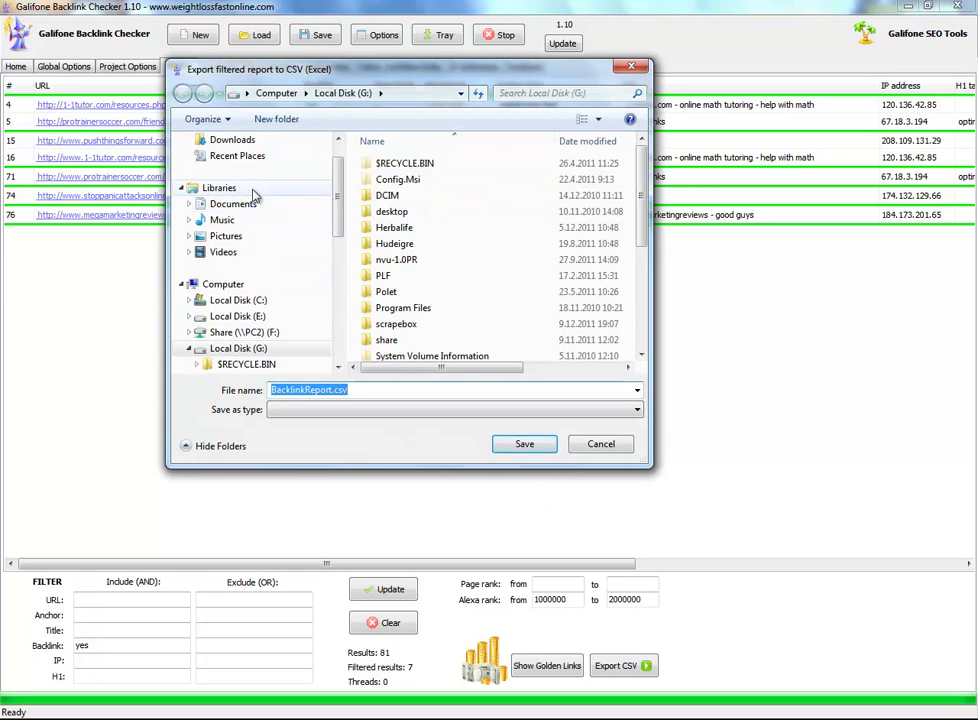
{"action": "scroll", "coordinate": [343, 170], "scroll_direction": "up", "scroll_amount": 1}
{"action": "left_click", "coordinate": [226, 162]}
{"action": "left_click", "coordinate": [530, 445]}
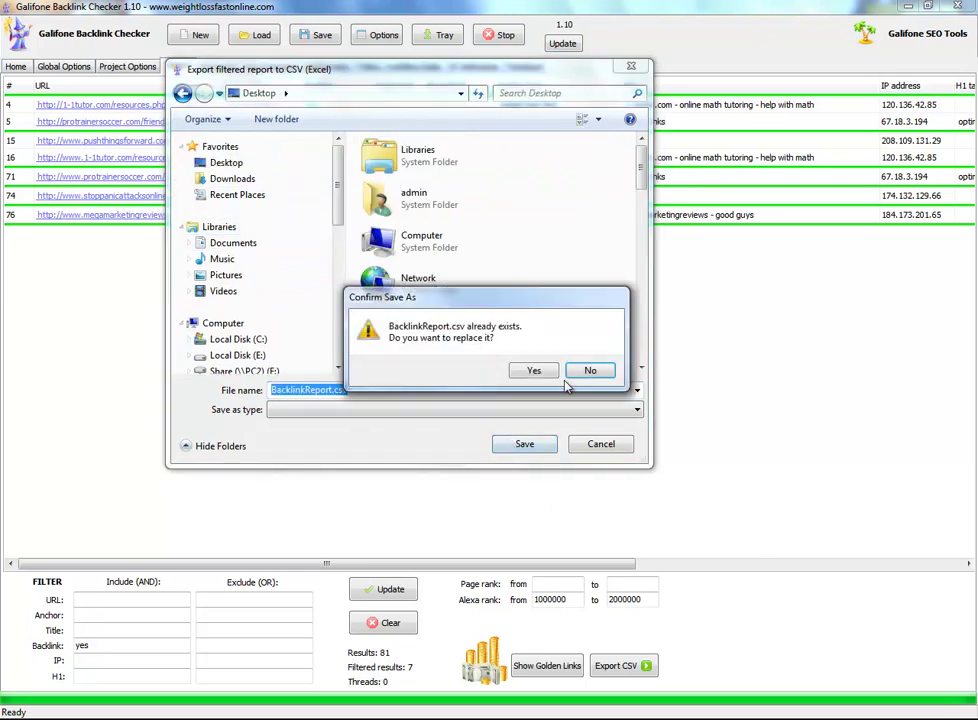
{"action": "left_click", "coordinate": [536, 371]}
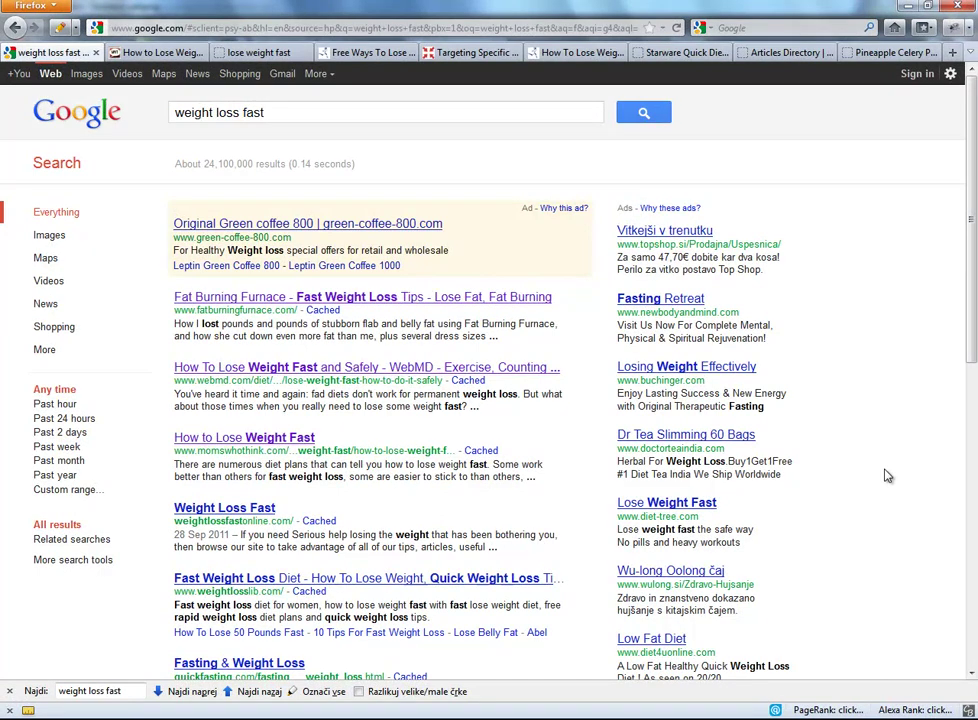
Examine the Google results for "weight loss fast", highlighting the fatburningfurnace.com, webmd.com and momswhothink.com addresses and checking the remaining competitors
{"action": "left_click_drag", "start_coordinate": [272, 113], "coordinate": [216, 113]}
{"action": "left_click_drag", "start_coordinate": [975, 144], "coordinate": [975, 205]}
{"action": "left_click_drag", "start_coordinate": [298, 185], "coordinate": [176, 196]}
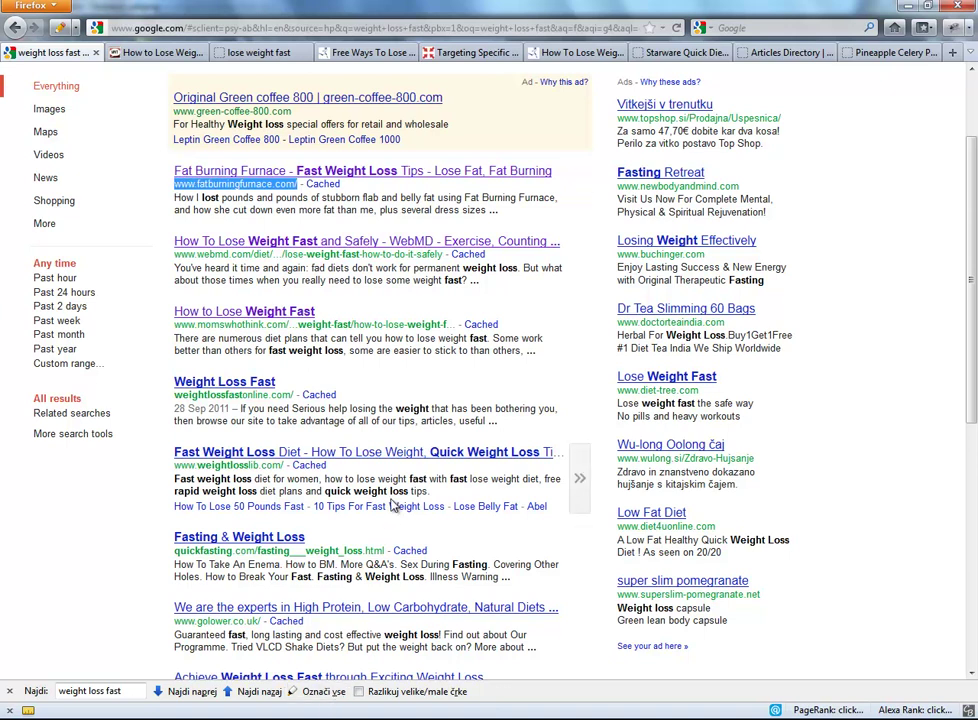
{"action": "left_click_drag", "start_coordinate": [176, 255], "coordinate": [391, 258]}
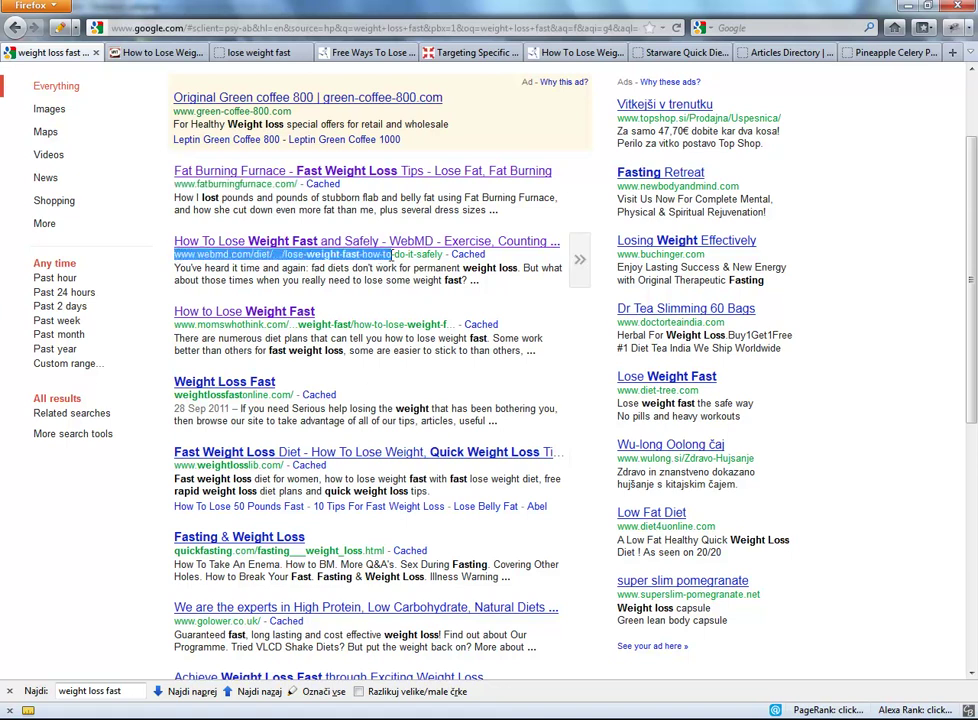
{"action": "left_click_drag", "start_coordinate": [176, 325], "coordinate": [414, 338]}
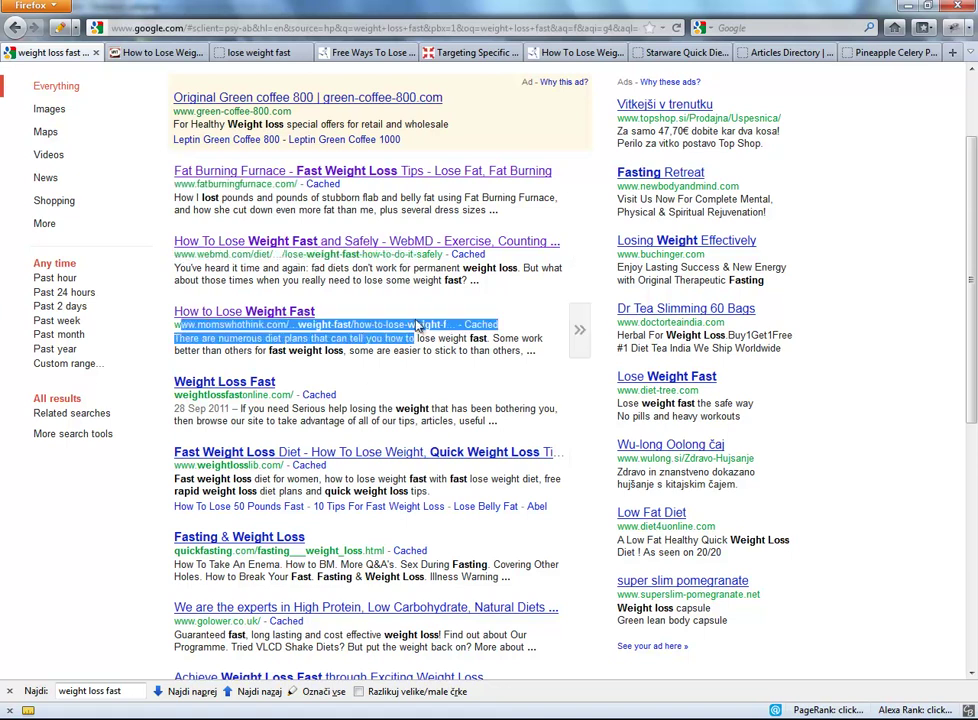
{"action": "left_click", "coordinate": [418, 327]}
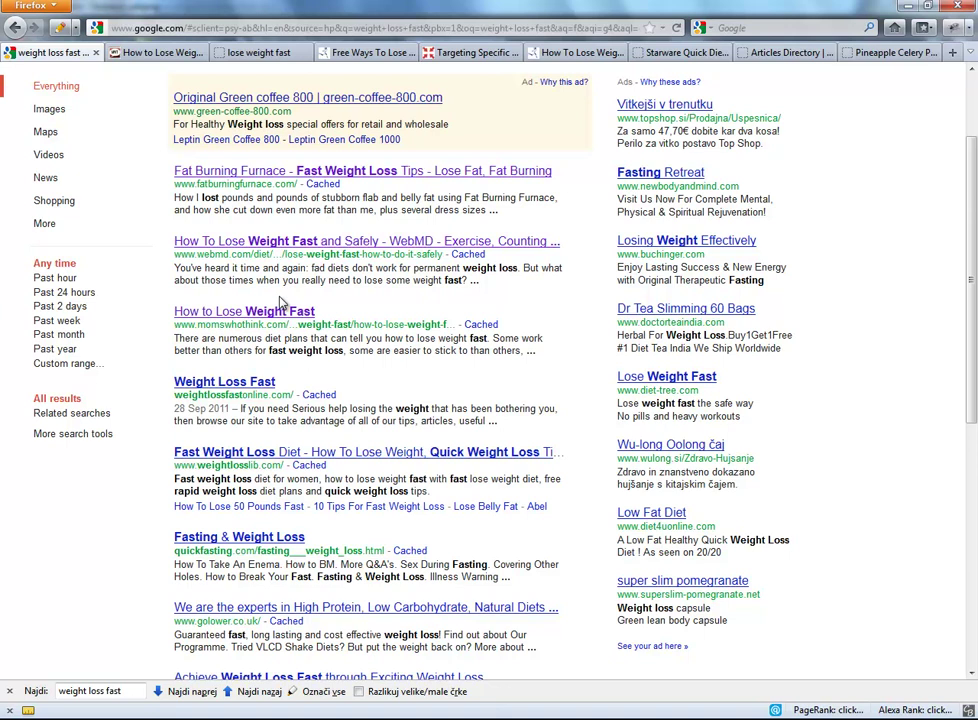
{"action": "scroll", "coordinate": [545, 180], "scroll_direction": "down", "scroll_amount": 1}
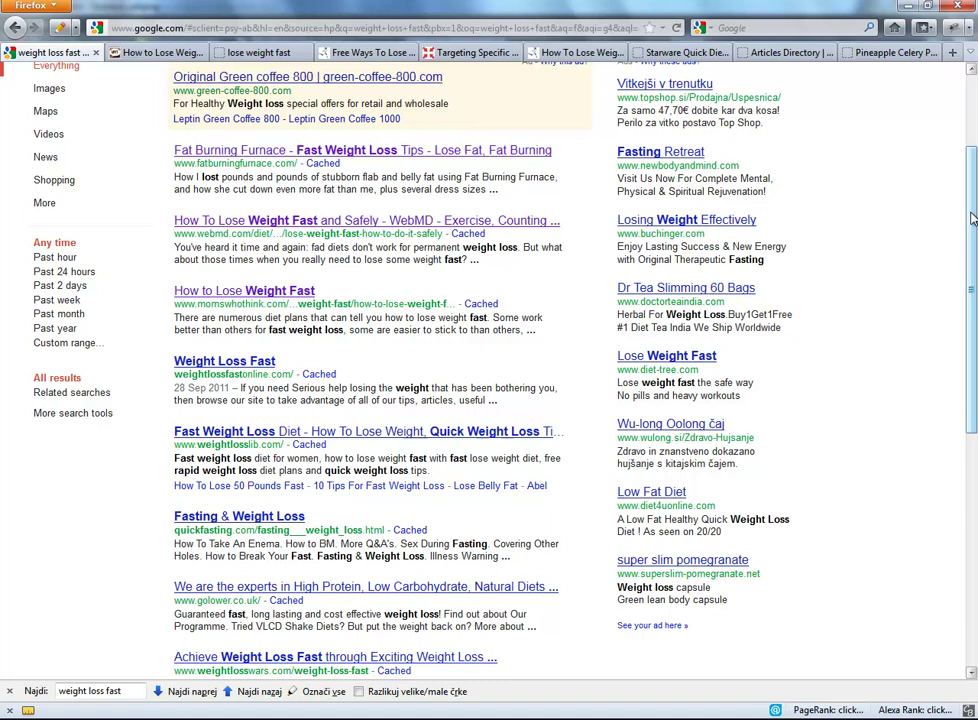
{"action": "left_click_drag", "start_coordinate": [972, 218], "coordinate": [973, 360]}
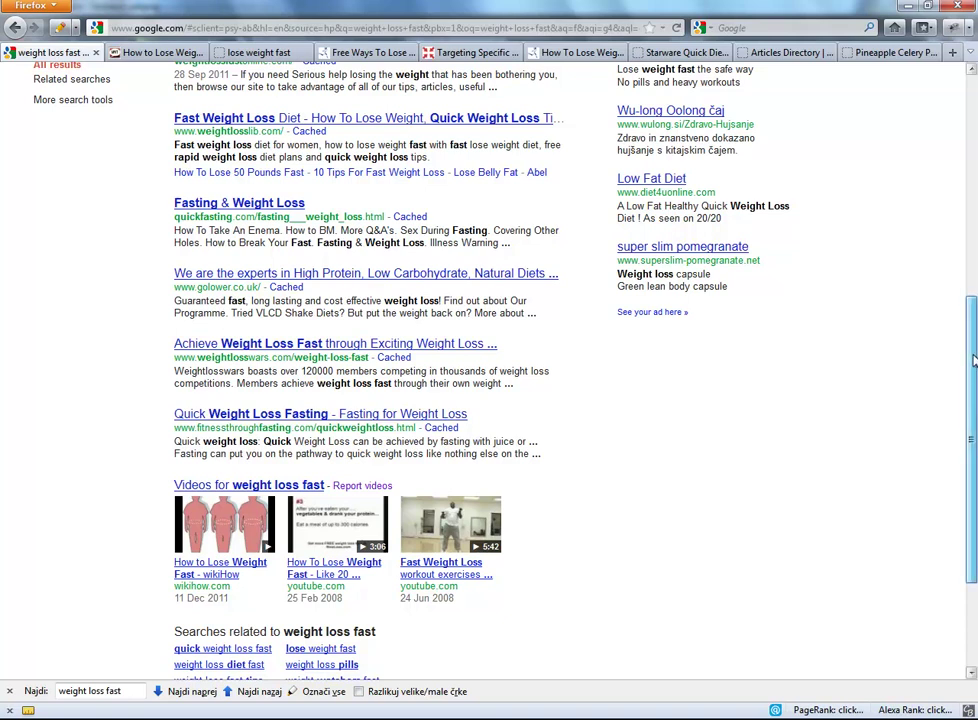
{"action": "left_click_drag", "start_coordinate": [973, 360], "coordinate": [973, 138]}
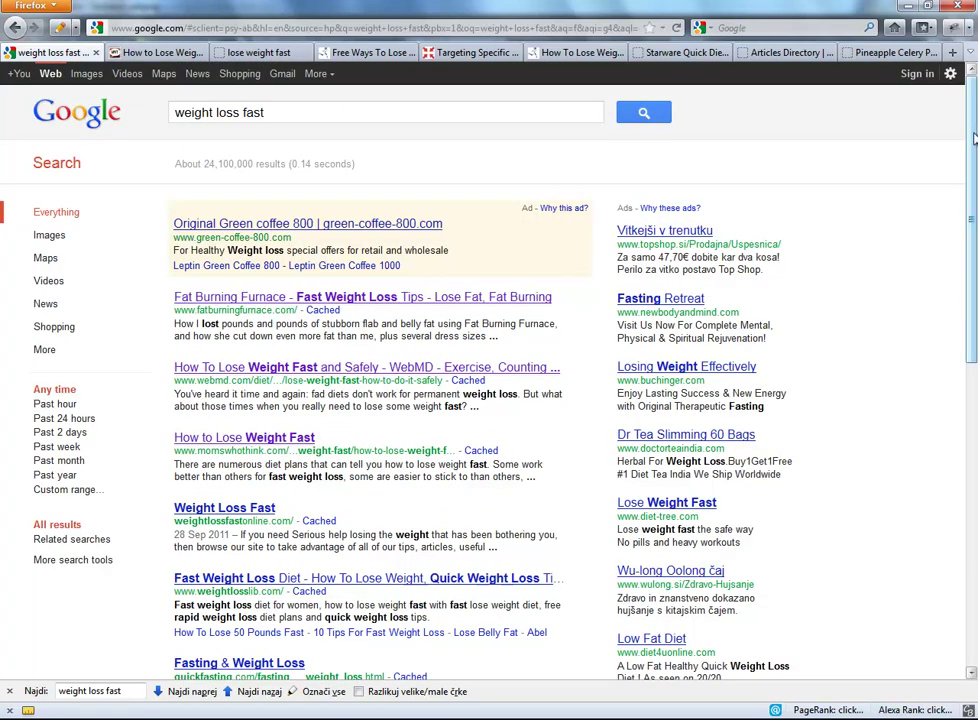